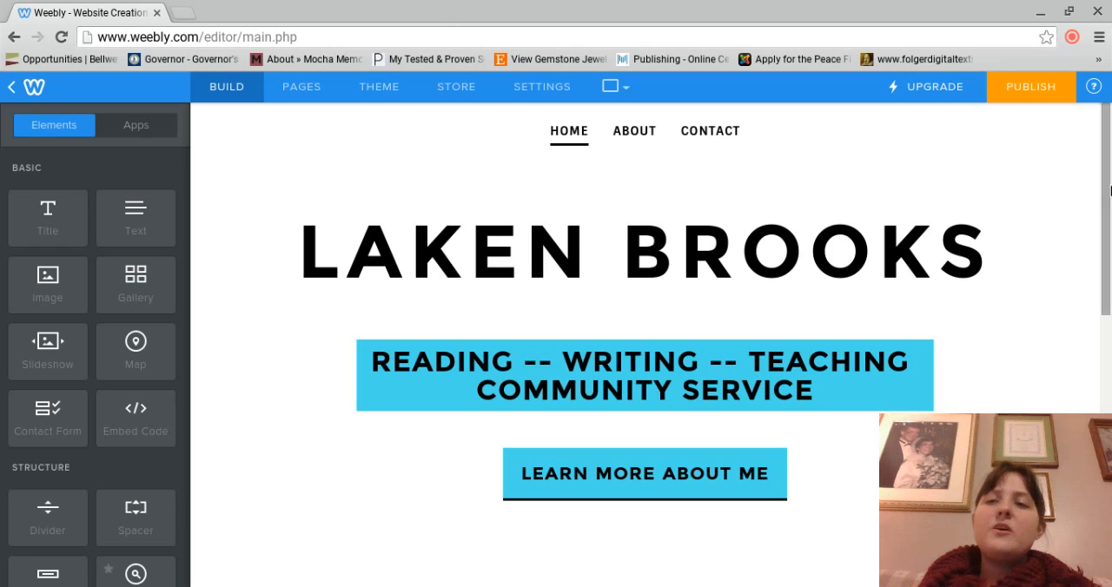
# Step: Open the About page and set its headline to "MORE ABOUT MY GOALS AS A TEACHER AND WRITER"
pyautogui.moveTo(1109, 192); pyautogui.dragTo(1110, 259)
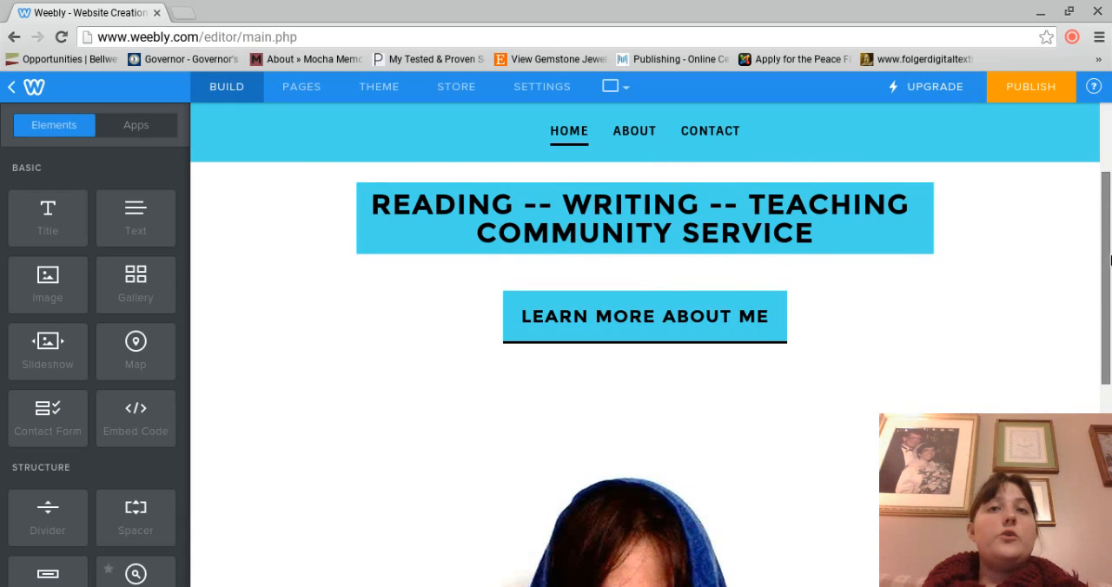
pyautogui.moveTo(1110, 260); pyautogui.dragTo(1103, 312)
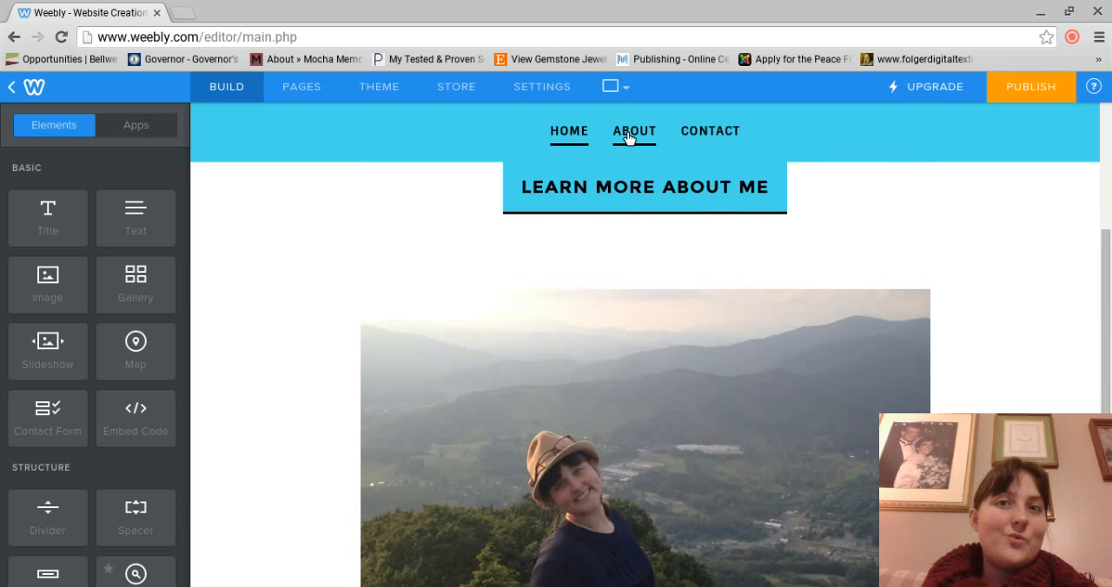
pyautogui.click(628, 135)
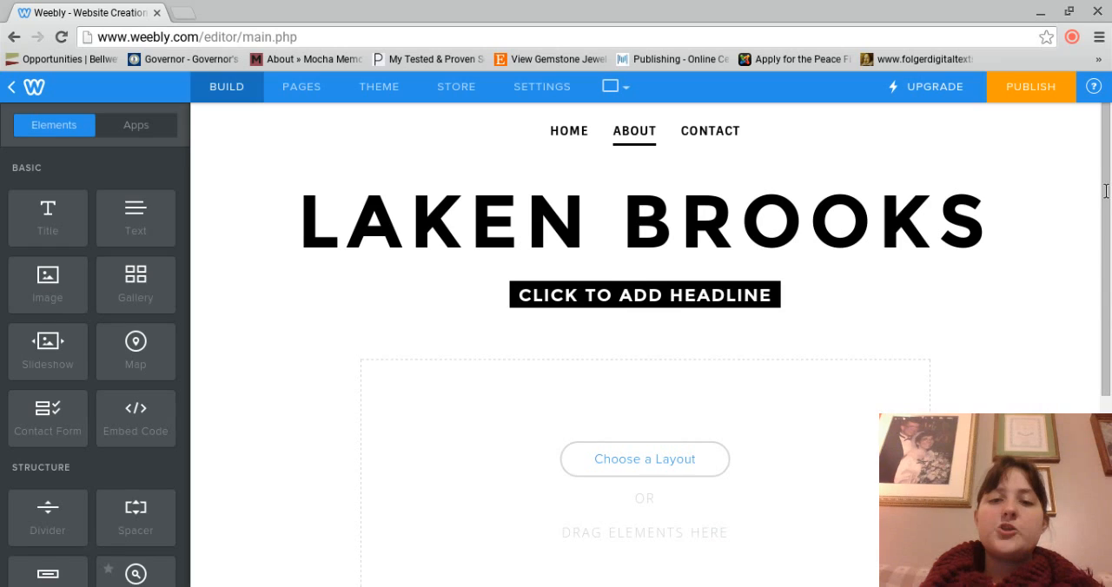
pyautogui.click(771, 295)
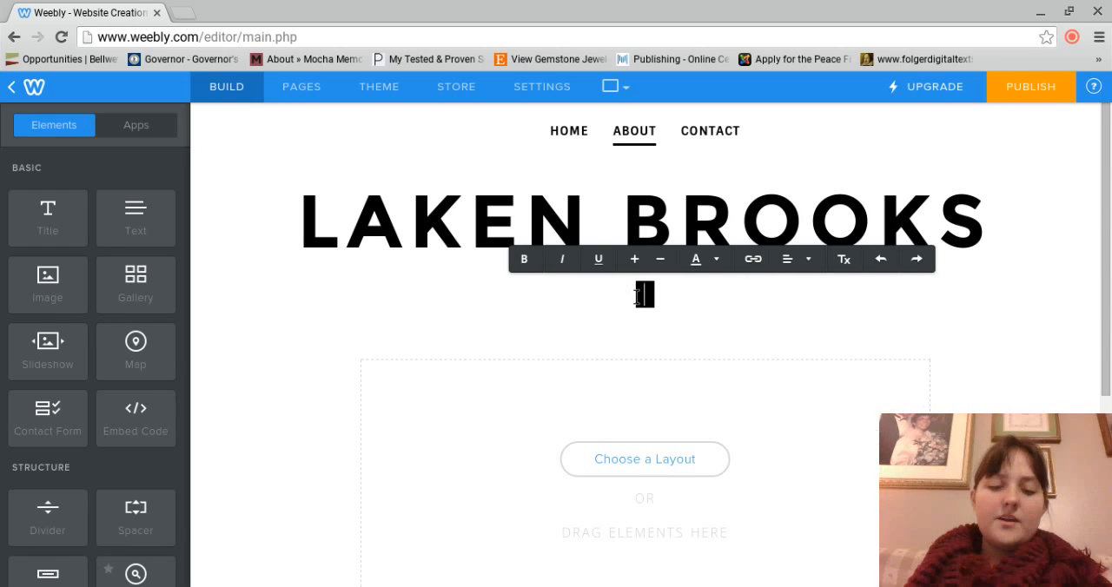
pyautogui.write('MORE ABOUT ')
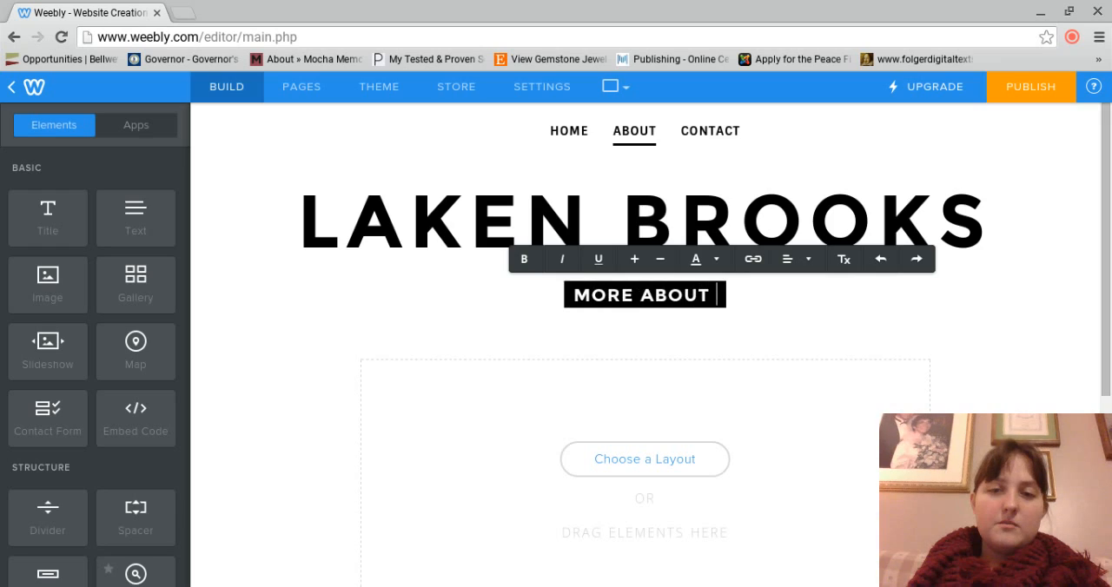
pyautogui.write('MY GOALS ')
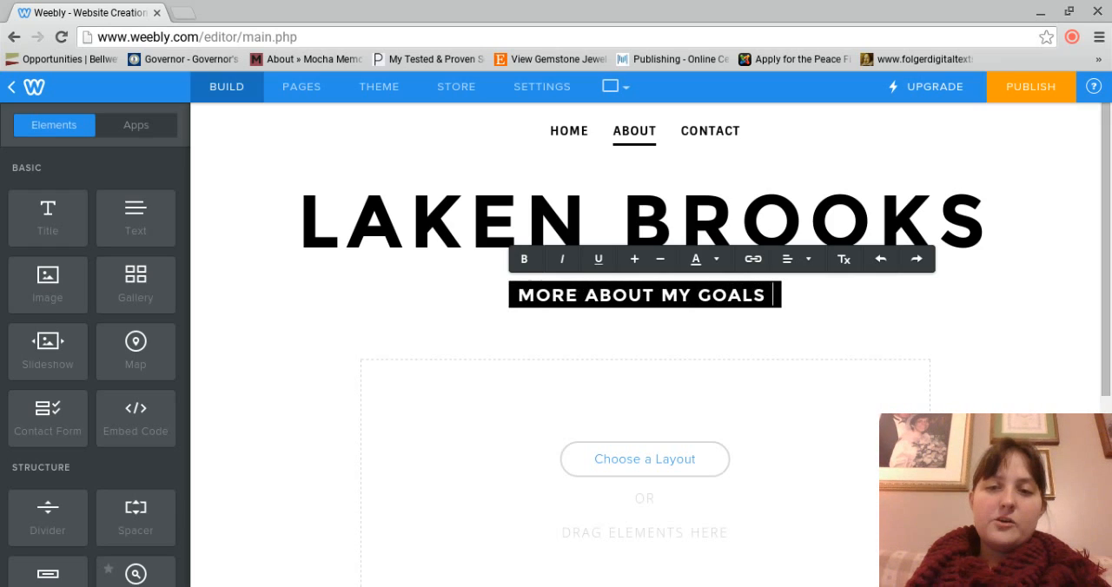
pyautogui.write('AS A TEACHER A')
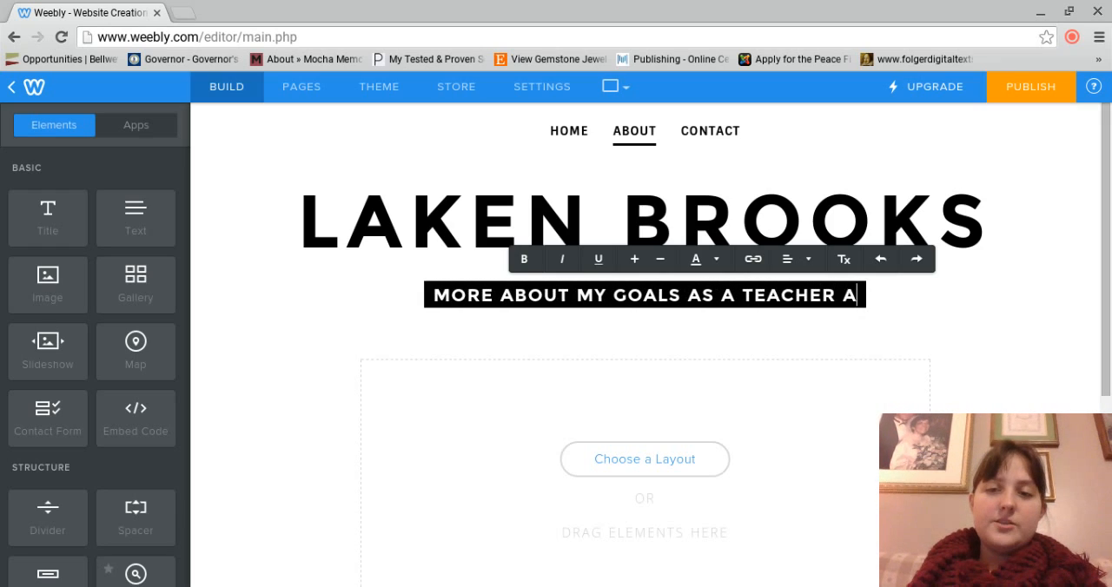
pyautogui.write('ND WRITER')
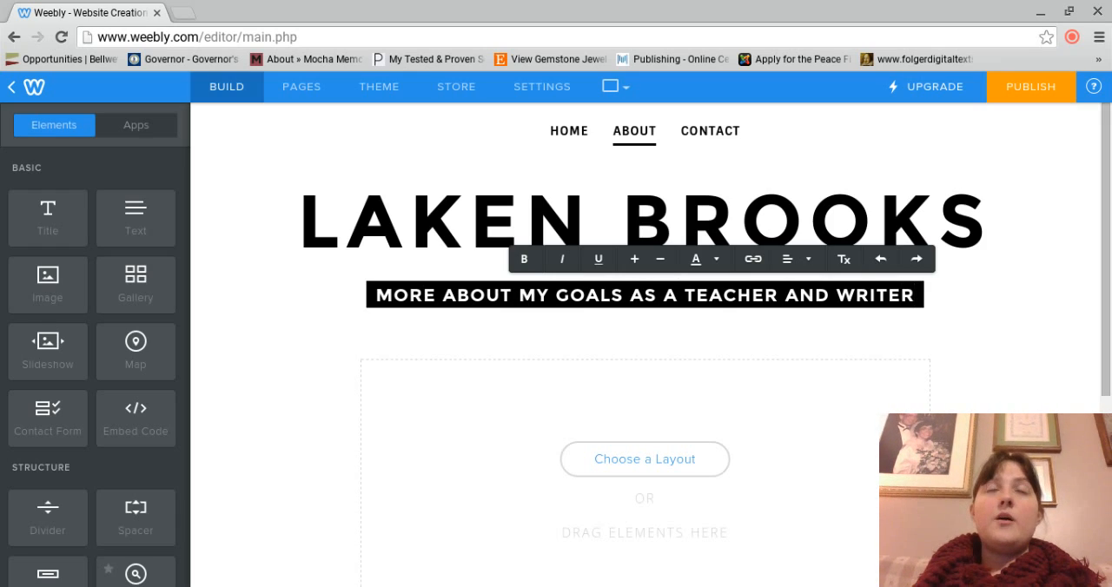
# Step: Try rewording the end of the About headline to "AS A FUTURE DOCTOR"
pyautogui.press('BackSpace')
pyautogui.press('BackSpace')
pyautogui.press('BackSpace')
pyautogui.press('BackSpace')
pyautogui.press('BackSpace')
pyautogui.press('BackSpace')
pyautogui.press('BackSpace')
pyautogui.press('BackSpace')
pyautogui.press('BackSpace')
pyautogui.press('BackSpace')
pyautogui.press('BackSpace')
pyautogui.press('BackSpace')
pyautogui.press('BackSpace')
pyautogui.press('BackSpace')
pyautogui.press('BackSpace')
pyautogui.press('BackSpace')
pyautogui.press('BackSpace')
pyautogui.press('BackSpace')
pyautogui.press('BackSpace')
pyautogui.press('BackSpace')
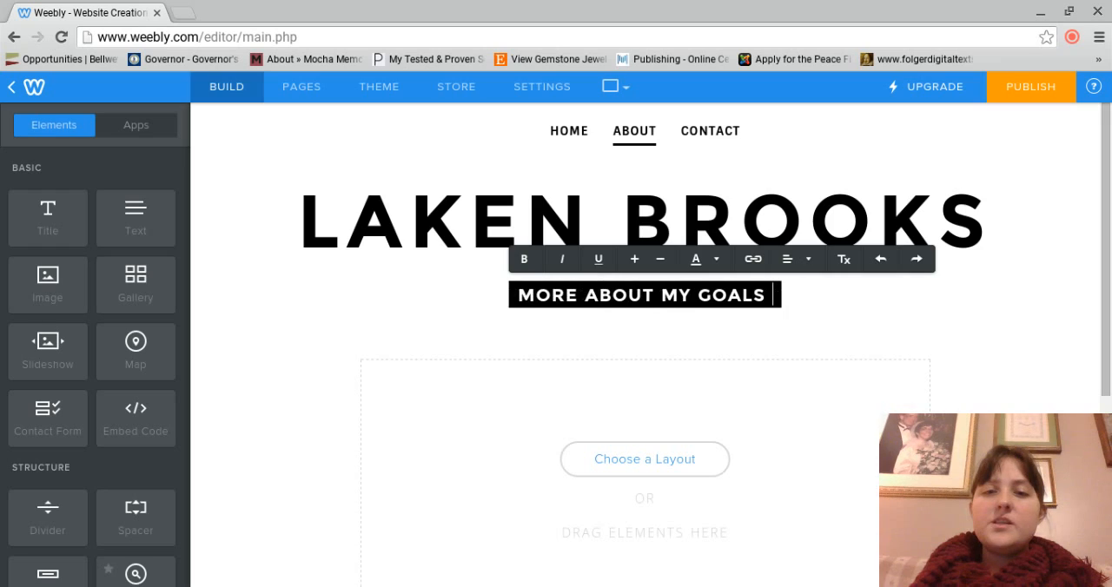
pyautogui.press('BackSpace')
pyautogui.press('BackSpace')
pyautogui.press('BackSpace')
pyautogui.write('LS AS A ')
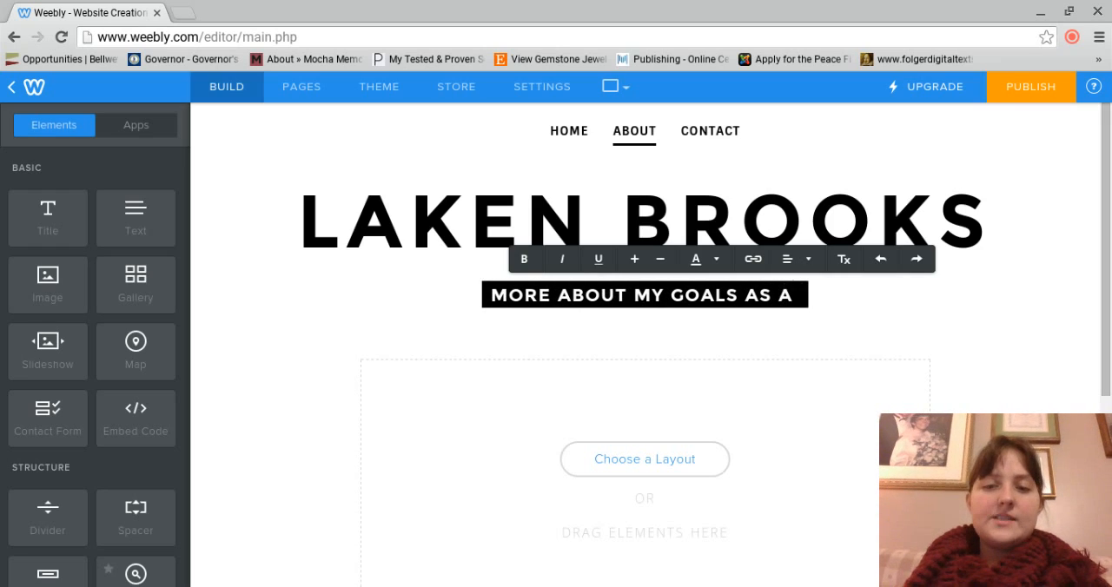
pyautogui.write('FUTURE DOCTORE')
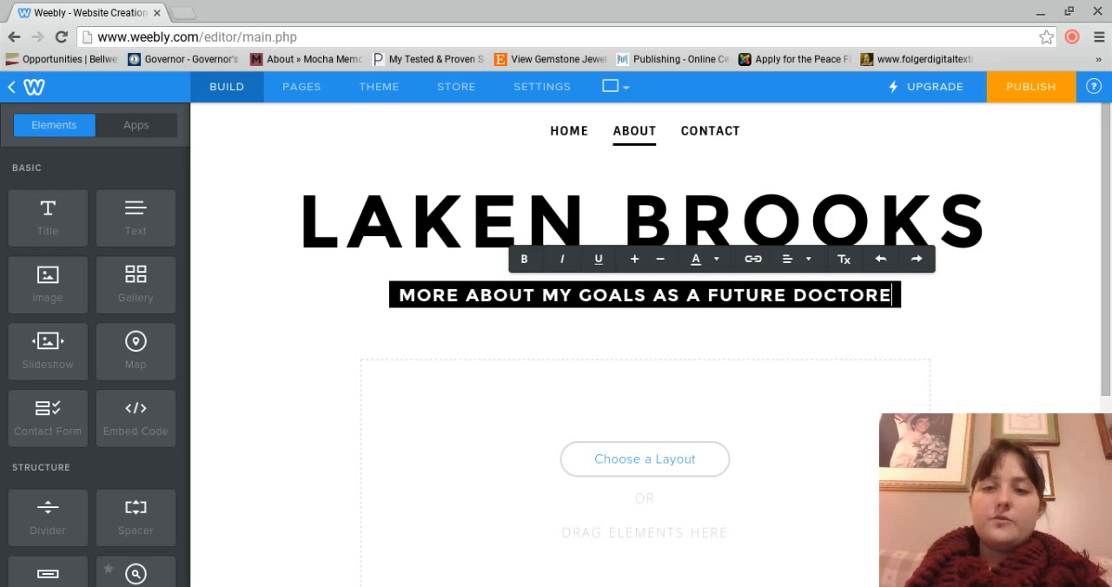
pyautogui.press('BackSpace')
pyautogui.press('BackSpace')
pyautogui.press('BackSpace')
pyautogui.press('BackSpace')
pyautogui.press('BackSpace')
pyautogui.press('BackSpace')
pyautogui.press('BackSpace')
pyautogui.press('BackSpace')
pyautogui.press('BackSpace')
pyautogui.press('BackSpace')
pyautogui.press('BackSpace')
pyautogui.press('BackSpace')
pyautogui.press('BackSpace')
pyautogui.press('BackSpace')
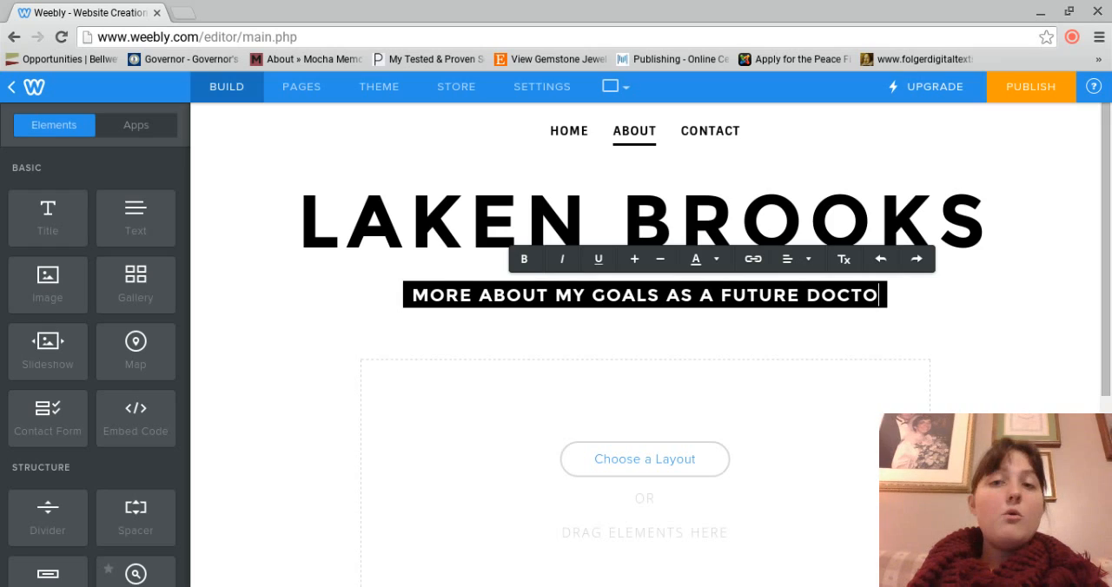
# Step: Try rewording the end of the About headline to "AS AN ASPIRING POLICE OFFICER"
pyautogui.press('BackSpace')
pyautogui.press('BackSpace')
pyautogui.press('BackSpace')
pyautogui.press('BackSpace')
pyautogui.press('BackSpace')
pyautogui.press('BackSpace')
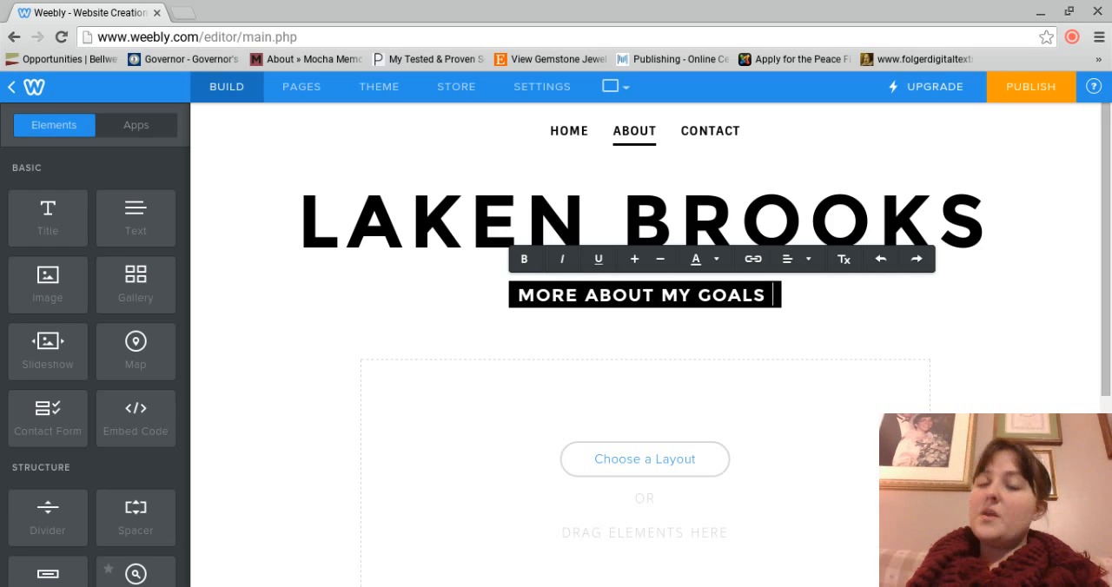
pyautogui.write('AS A')
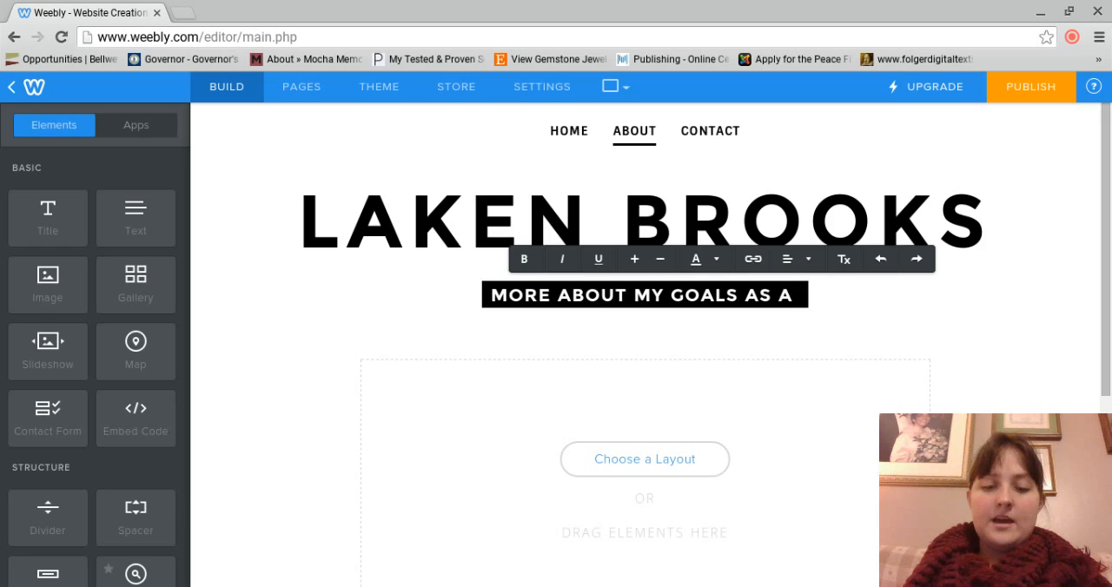
pyautogui.write(' A')
pyautogui.press('BackSpace')
pyautogui.press('BackSpace')
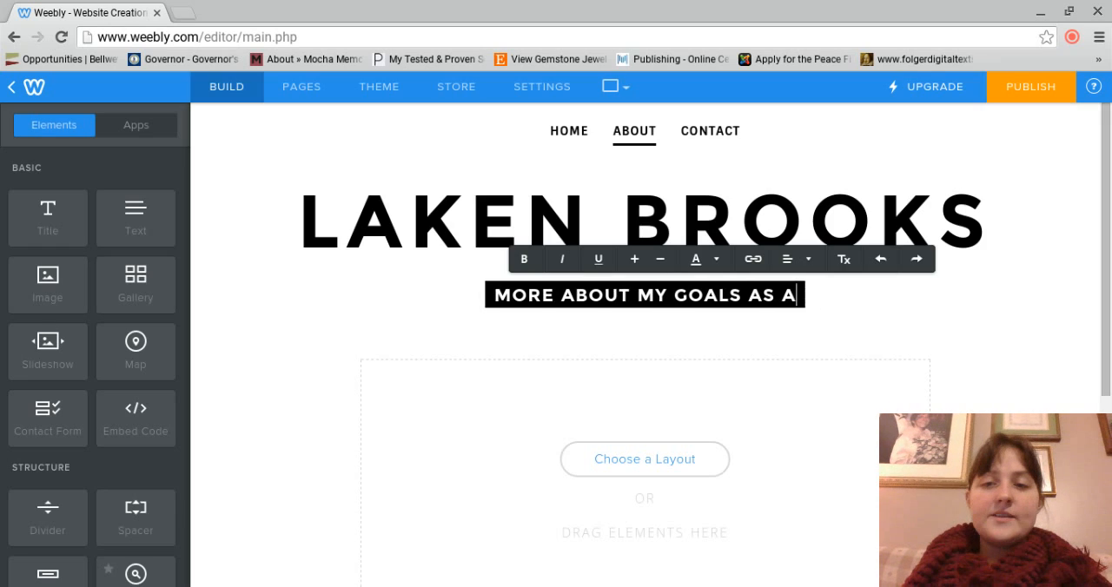
pyautogui.write('N ASPIRIING')
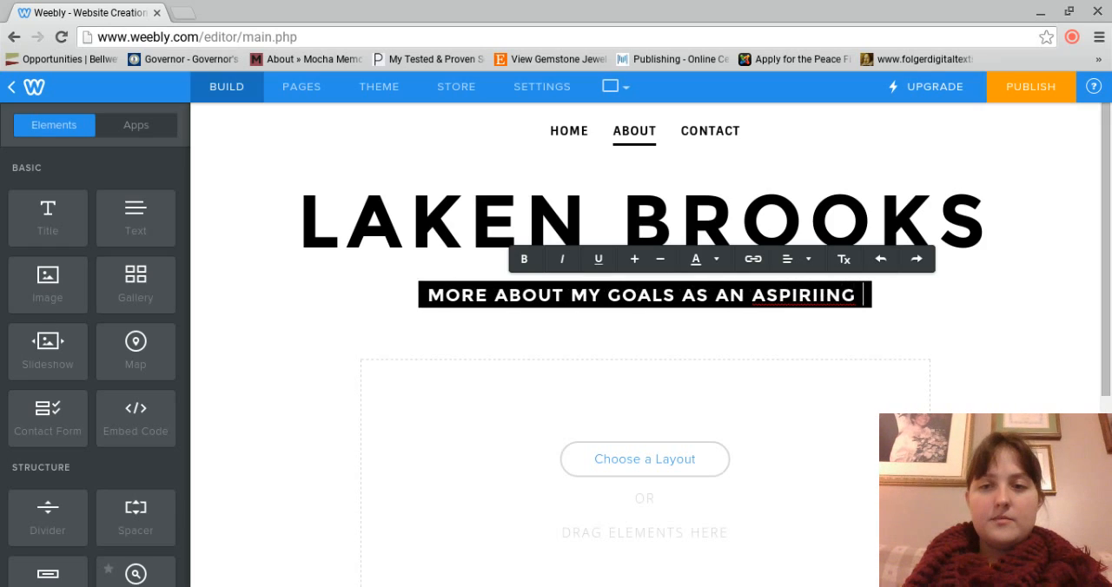
pyautogui.press('BackSpace')
pyautogui.press('BackSpace')
pyautogui.press('BackSpace')
pyautogui.write('NG POL')
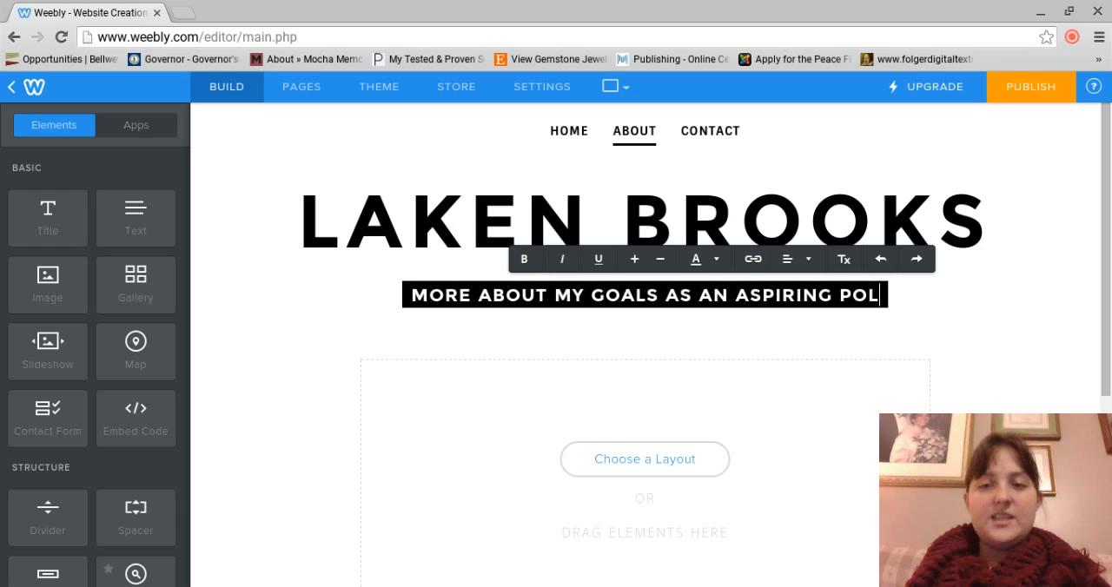
pyautogui.write('ICE OFFICER')
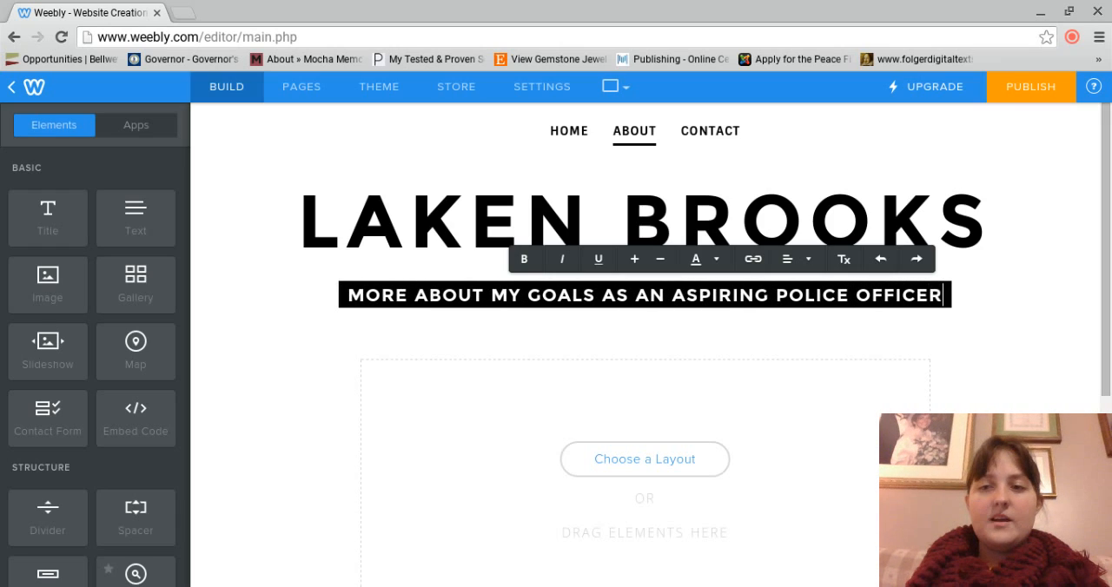
# Step: Change the headline's ending back to "AS A TEACHER AND WRITER"
pyautogui.press('BackSpace')
pyautogui.press('BackSpace')
pyautogui.press('BackSpace')
pyautogui.press('BackSpace')
pyautogui.press('BackSpace')
pyautogui.press('BackSpace')
pyautogui.press('BackSpace')
pyautogui.press('BackSpace')
pyautogui.press('BackSpace')
pyautogui.press('BackSpace')
pyautogui.press('BackSpace')
pyautogui.press('BackSpace')
pyautogui.press('BackSpace')
pyautogui.press('BackSpace')
pyautogui.press('BackSpace')
pyautogui.press('BackSpace')
pyautogui.press('BackSpace')
pyautogui.press('BackSpace')
pyautogui.press('BackSpace')
pyautogui.press('BackSpace')
pyautogui.press('BackSpace')
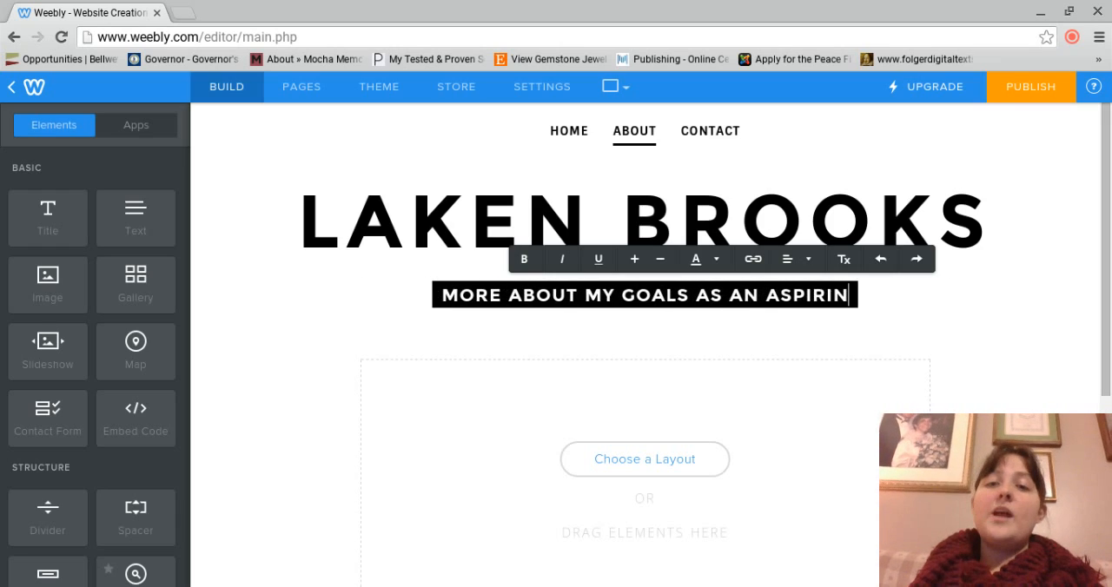
pyautogui.press('BackSpace')
pyautogui.press('BackSpace')
pyautogui.press('BackSpace')
pyautogui.press('BackSpace')
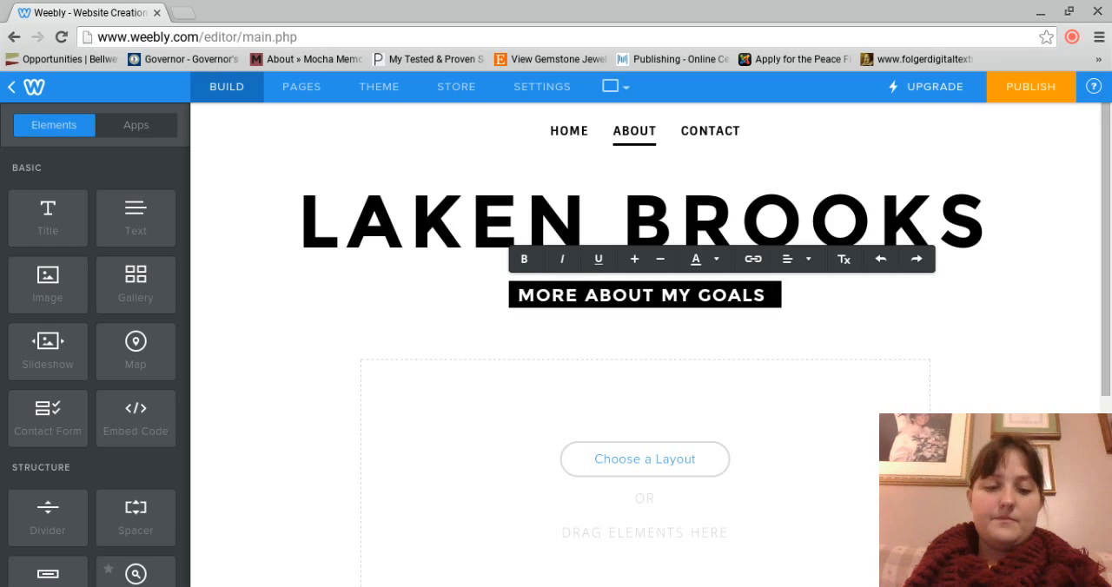
pyautogui.write('AS A TEACHER AND T')
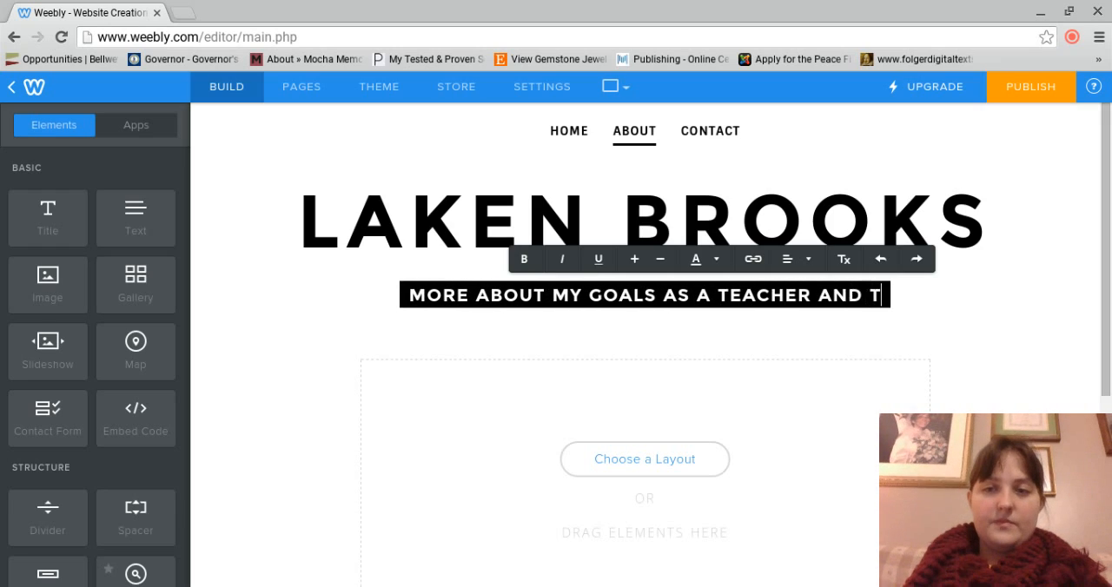
pyautogui.press('BackSpace')
pyautogui.write('WRITER')
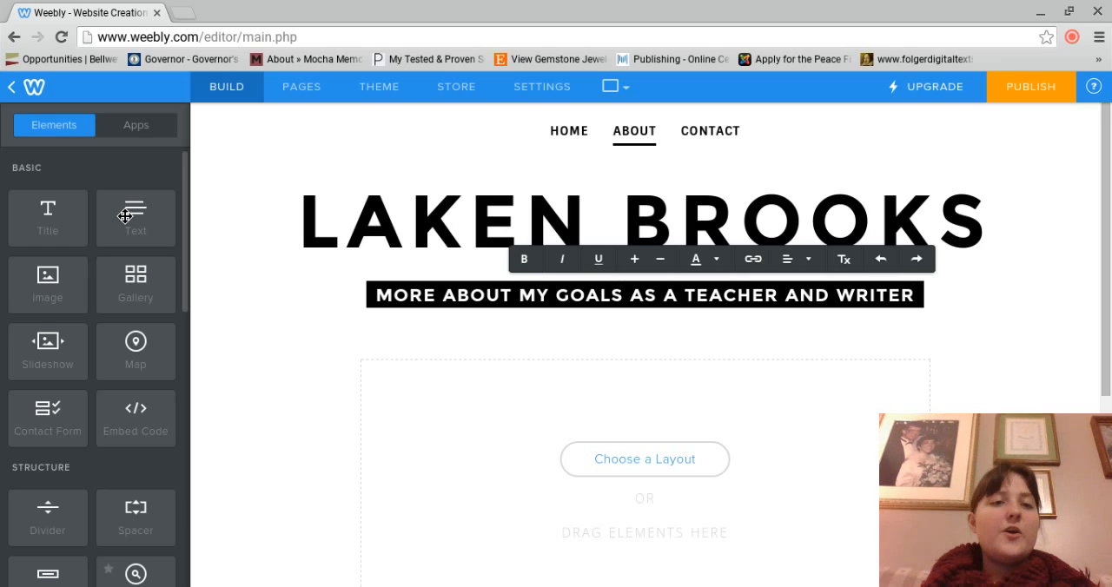
# Step: Add a text element below the About headline and increase its font size
pyautogui.moveTo(125, 216); pyautogui.dragTo(658, 470)
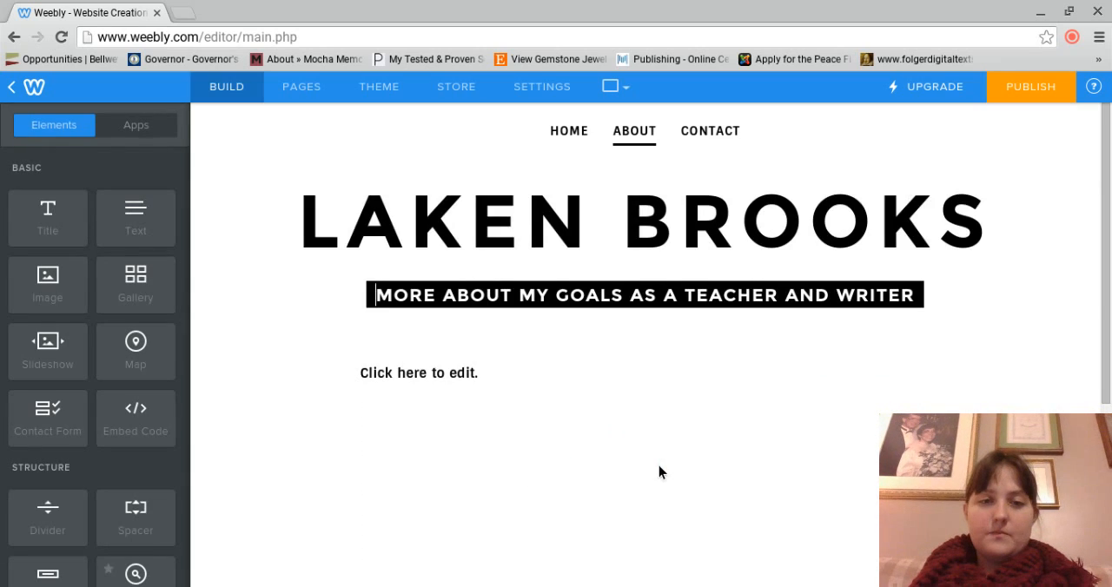
pyautogui.click(438, 371)
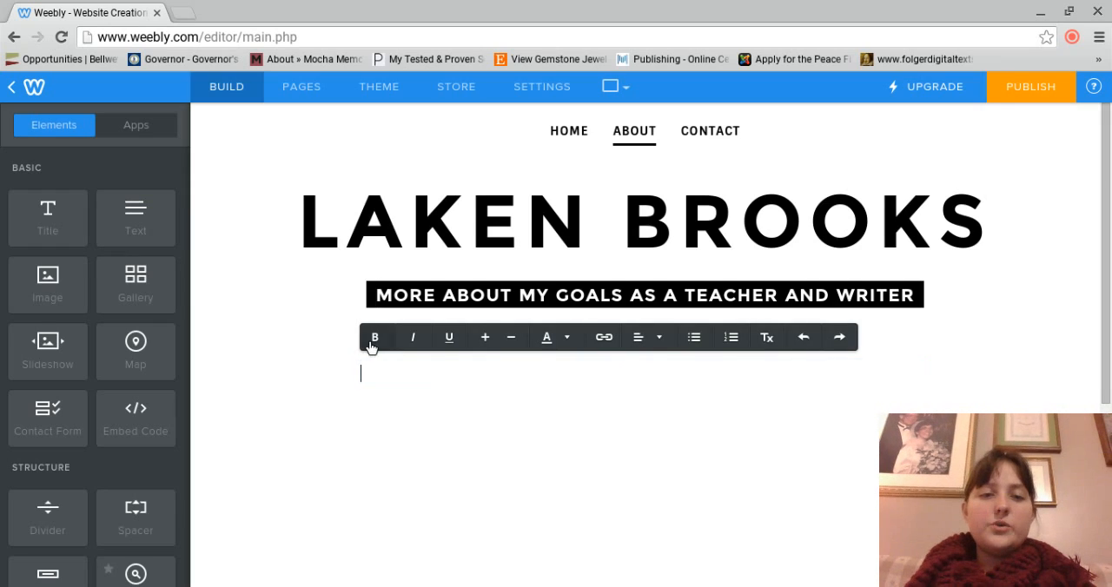
pyautogui.click(487, 339)
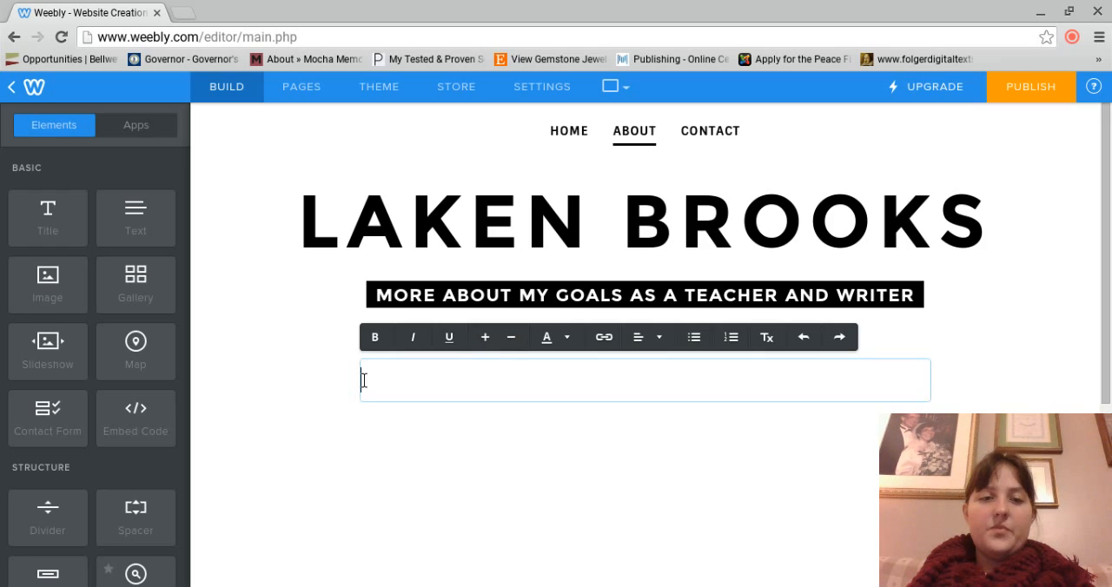
pyautogui.click(486, 342)
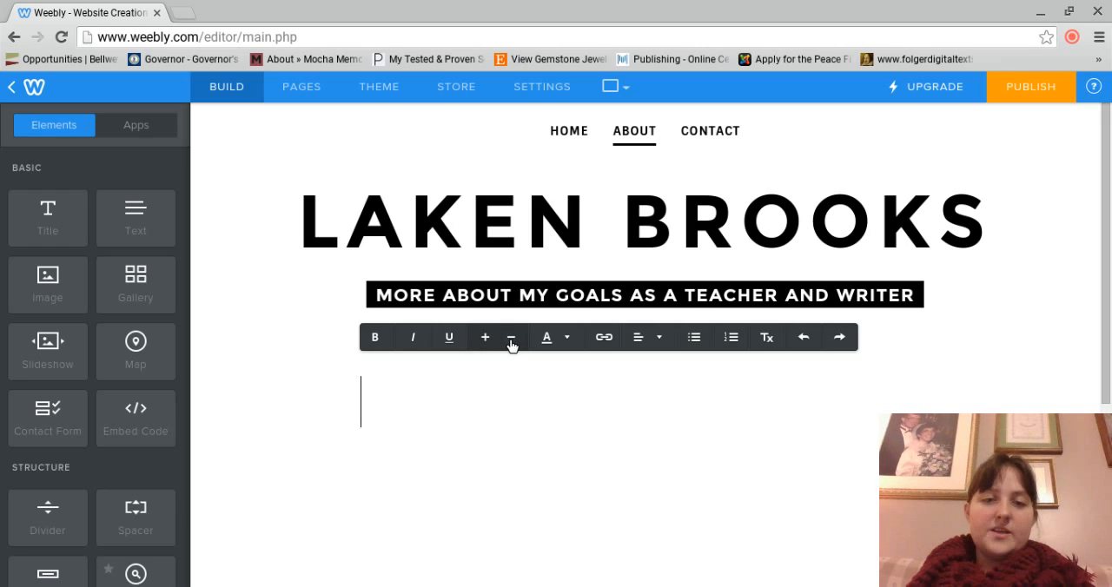
pyautogui.write('L')
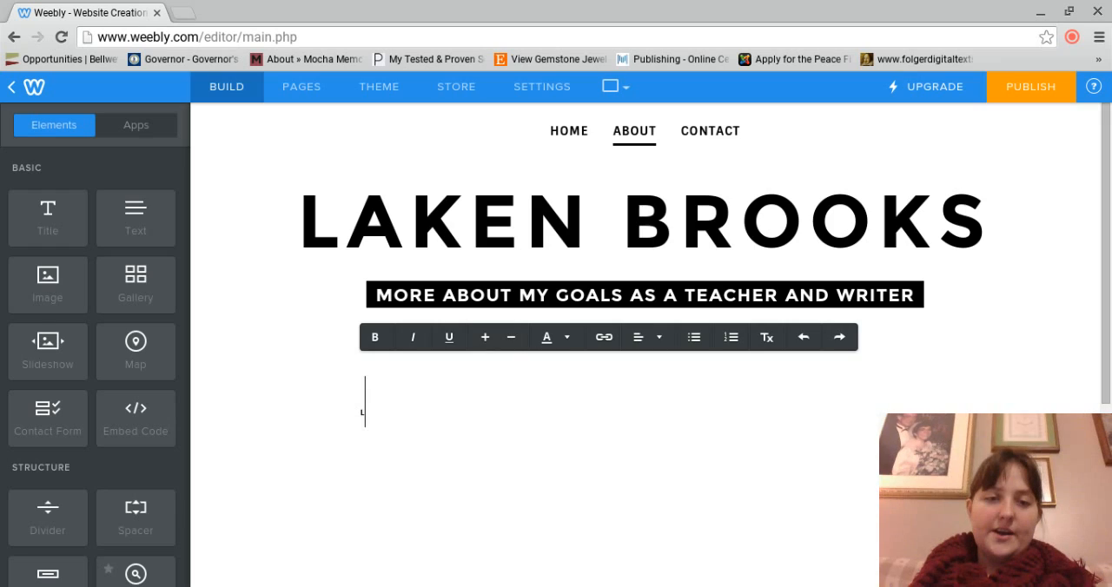
pyautogui.press('BackSpace')
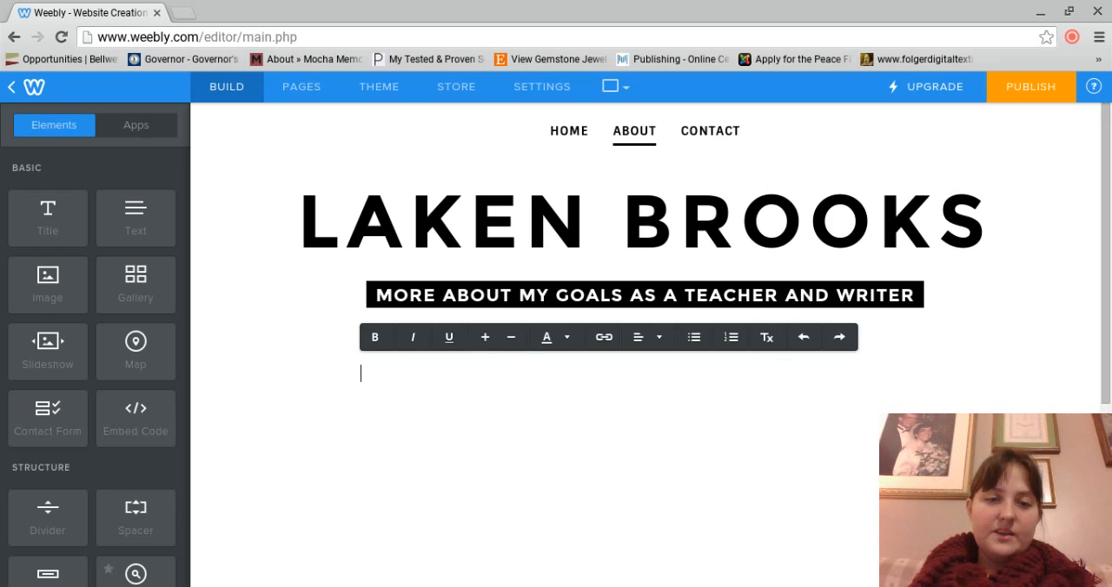
pyautogui.click(485, 338)
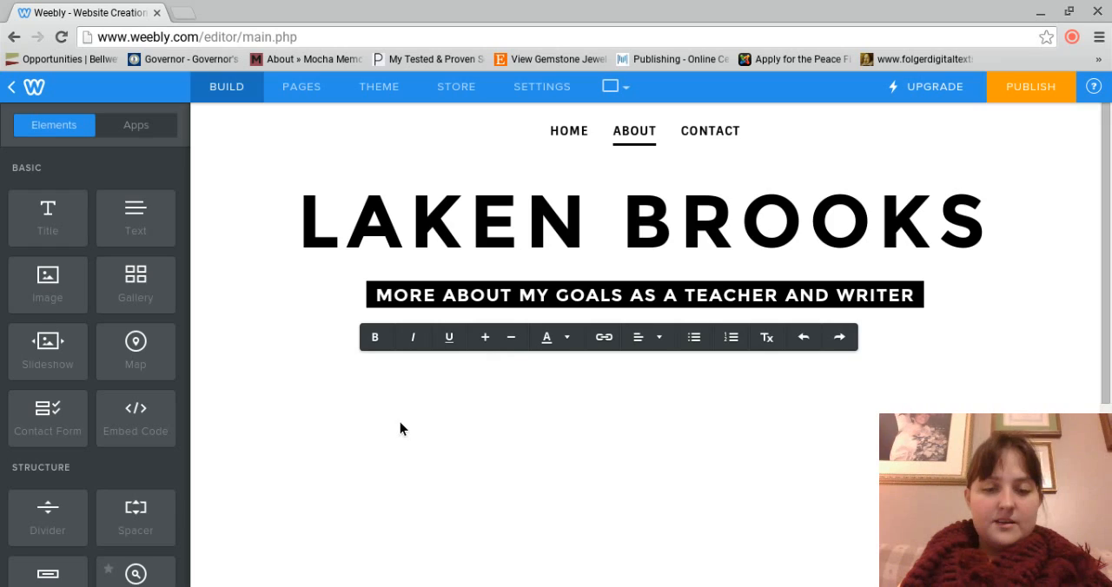
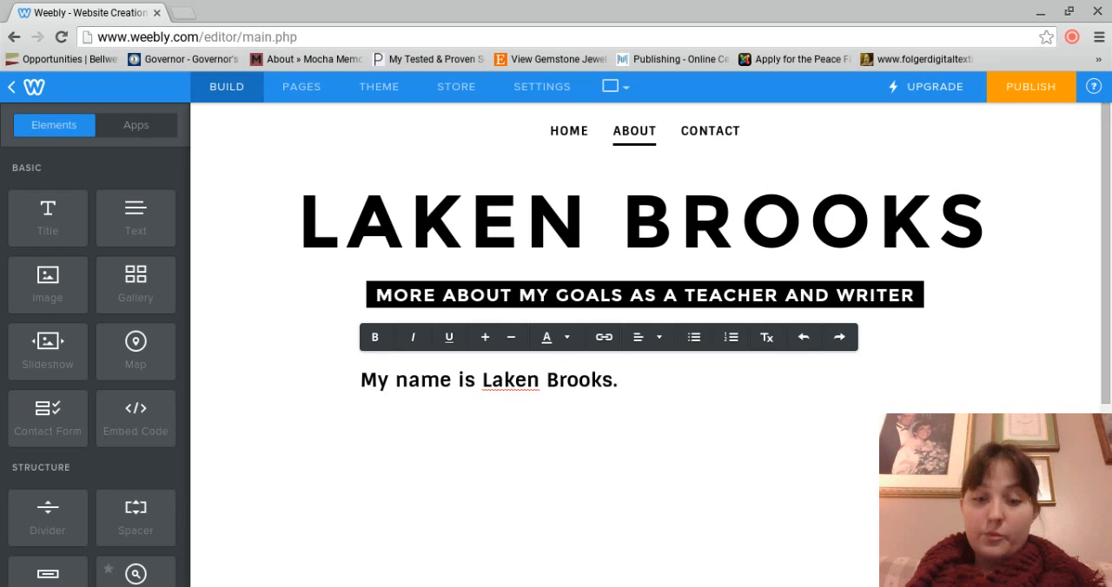
# Step: Write the opening as "My name is", the owner's full name and "I am going to school at Ashe County High School, and I graduate in 2013."
pyautogui.write('I am going')
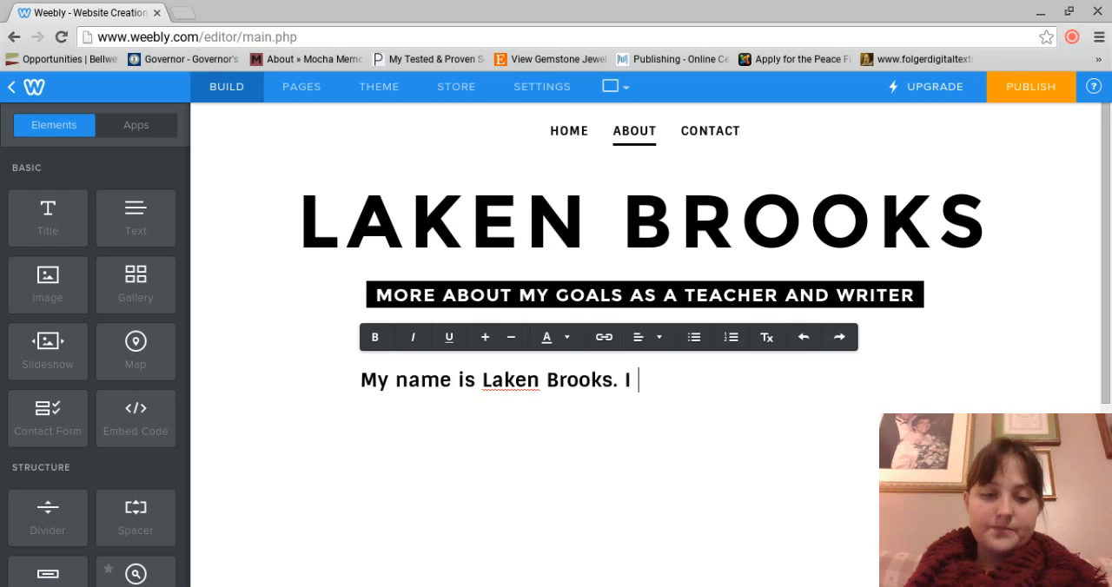
pyautogui.write('ch')
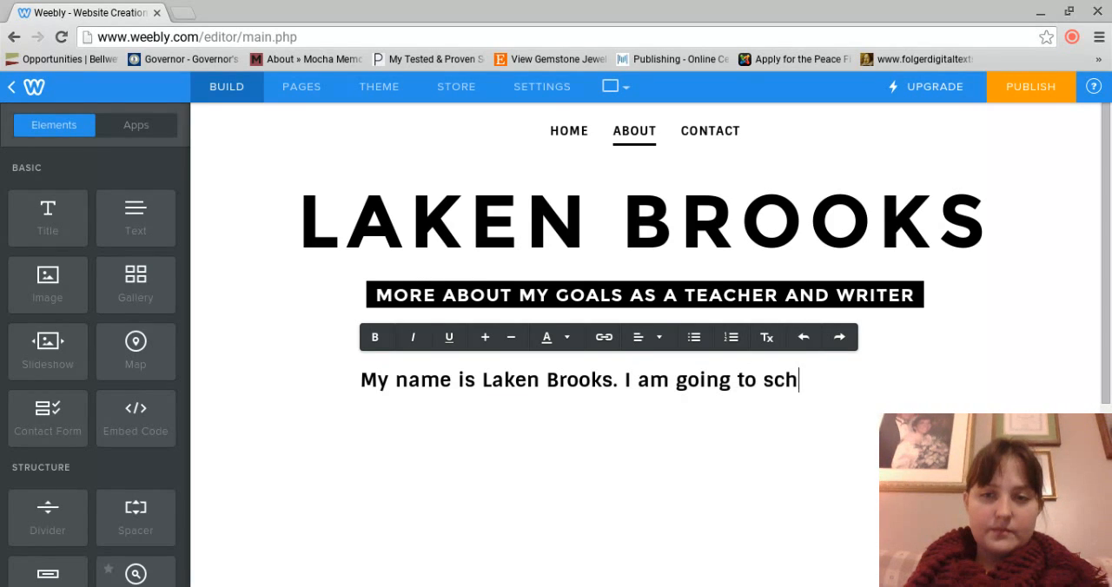
pyautogui.write('ool at Ashe Cou')
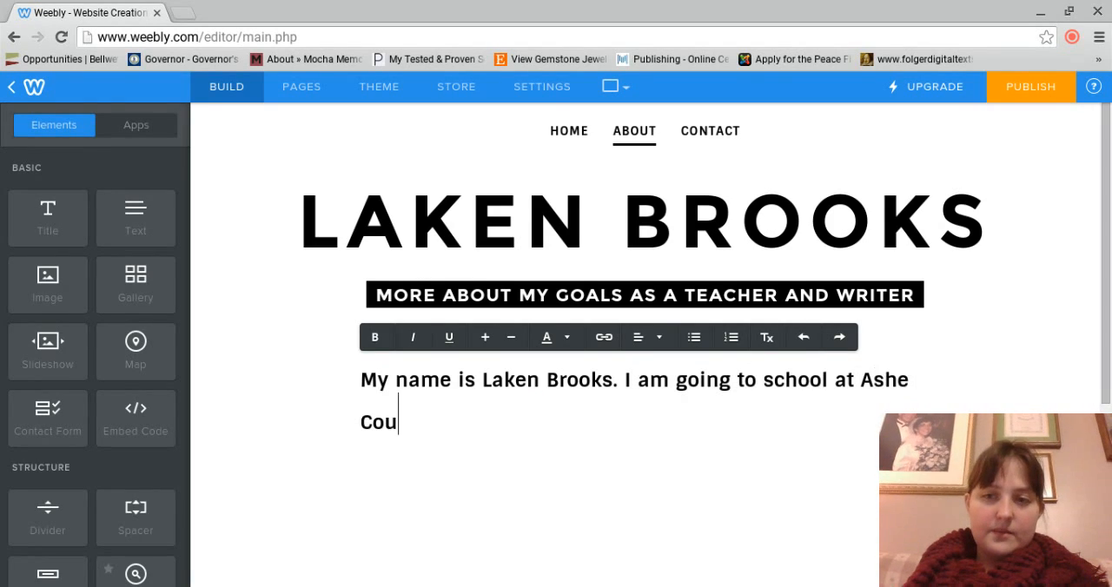
pyautogui.write('nty High Schoo')
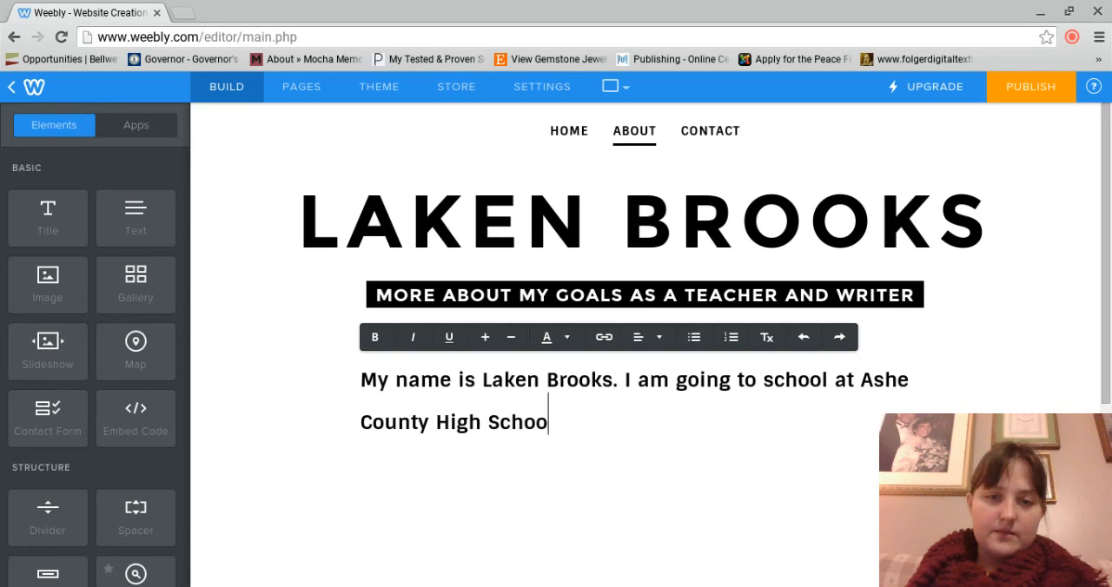
pyautogui.write('l, and ')
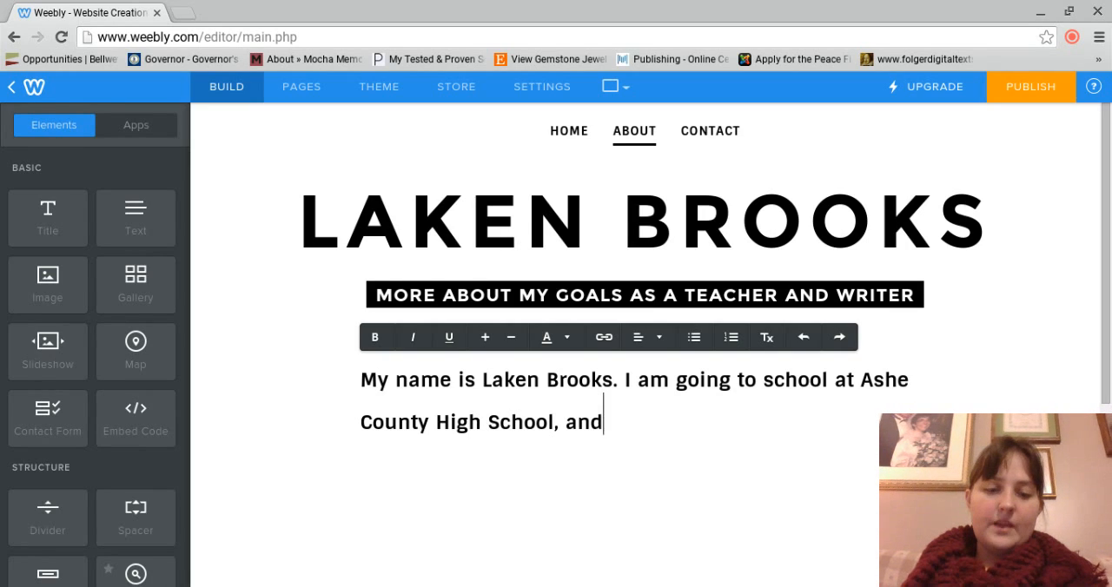
pyautogui.write('I gradua')
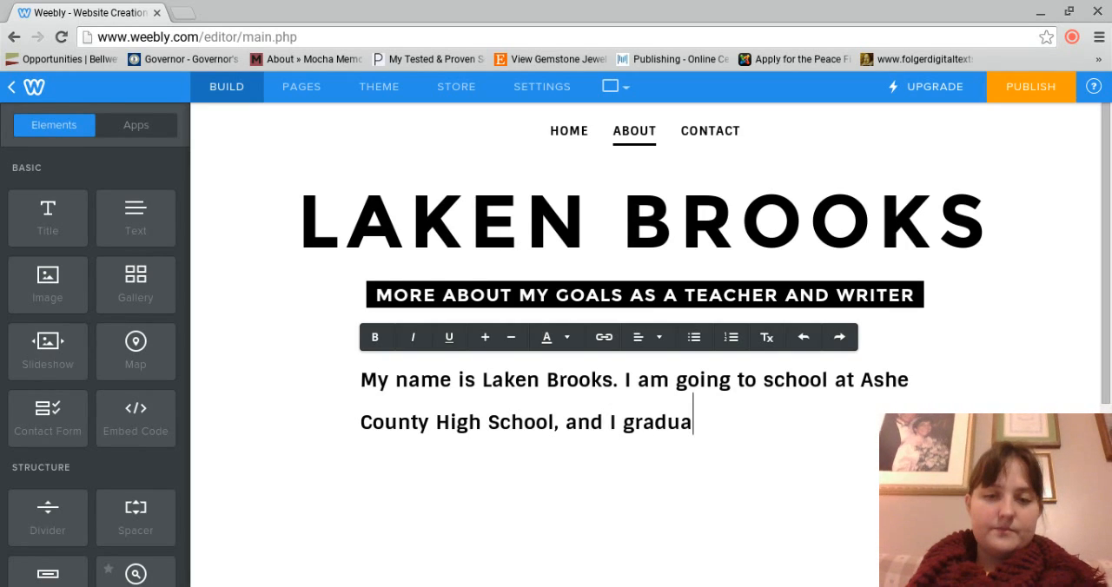
pyautogui.write('te in 2013.')
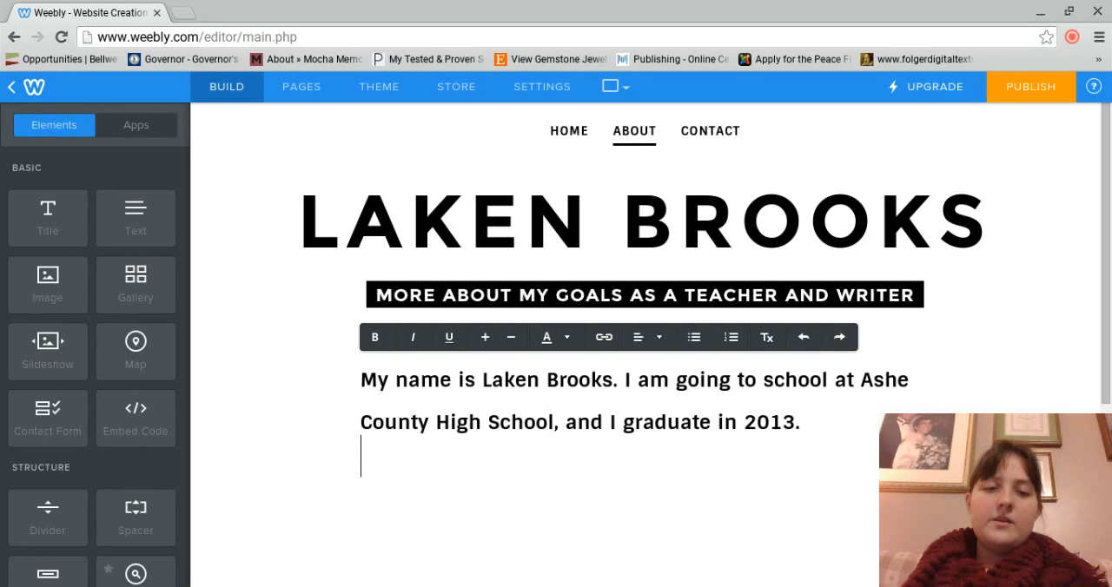
# Step: Below the introduction, leave a blank line and add an "Interests:" heading with the entries "-Reading" and "-Writing"
pyautogui.press('Return')
pyautogui.write('Interes')
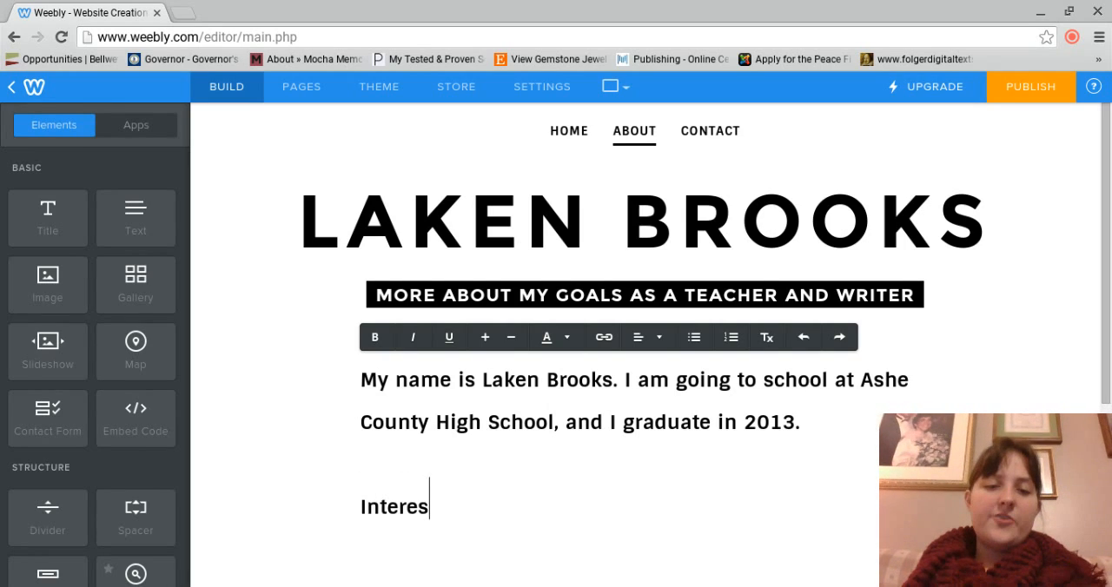
pyautogui.write('ts:')
pyautogui.press('Return')
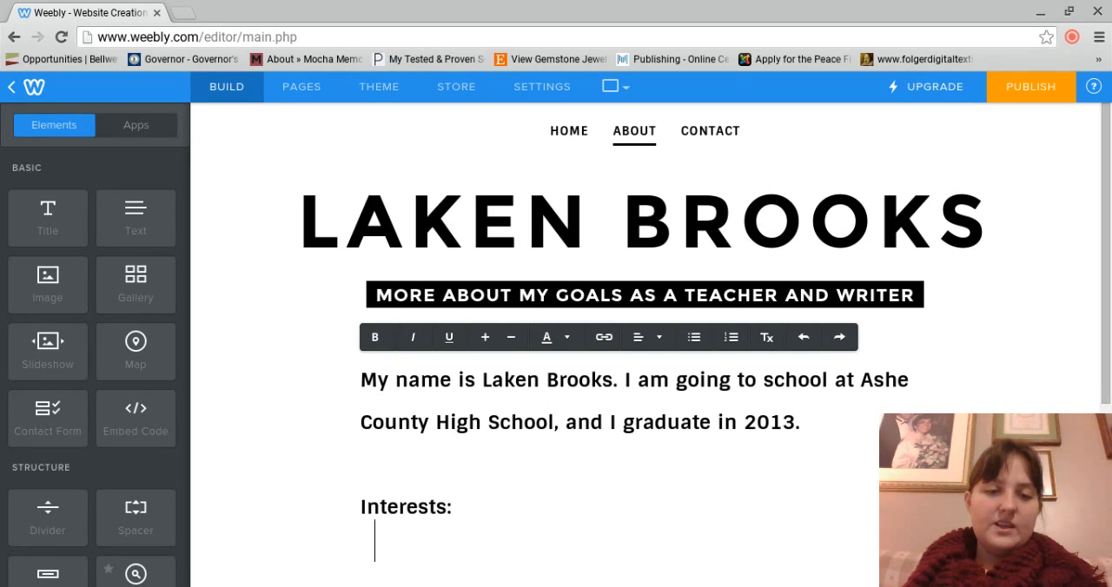
pyautogui.write('-Readin')
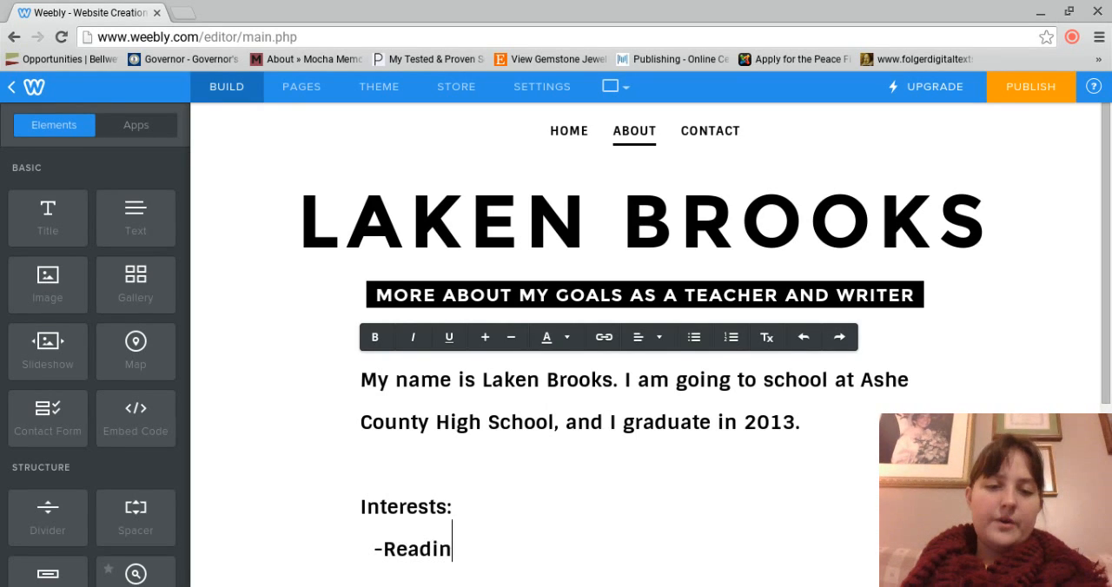
pyautogui.write('gs')
pyautogui.press('BackSpace')
pyautogui.press('Return')
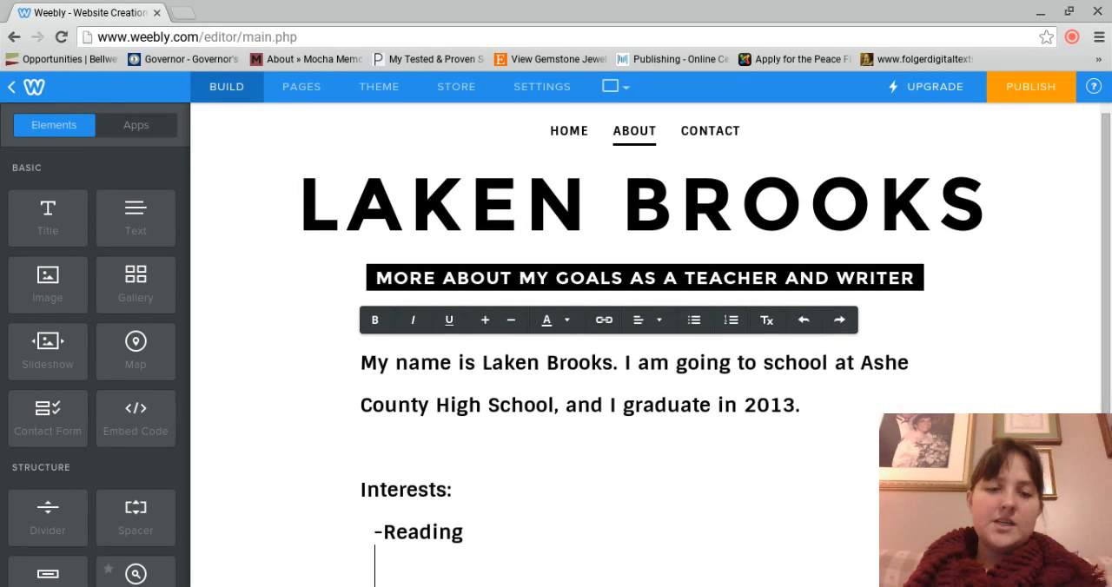
pyautogui.write('-Writing')
pyautogui.press('Return')
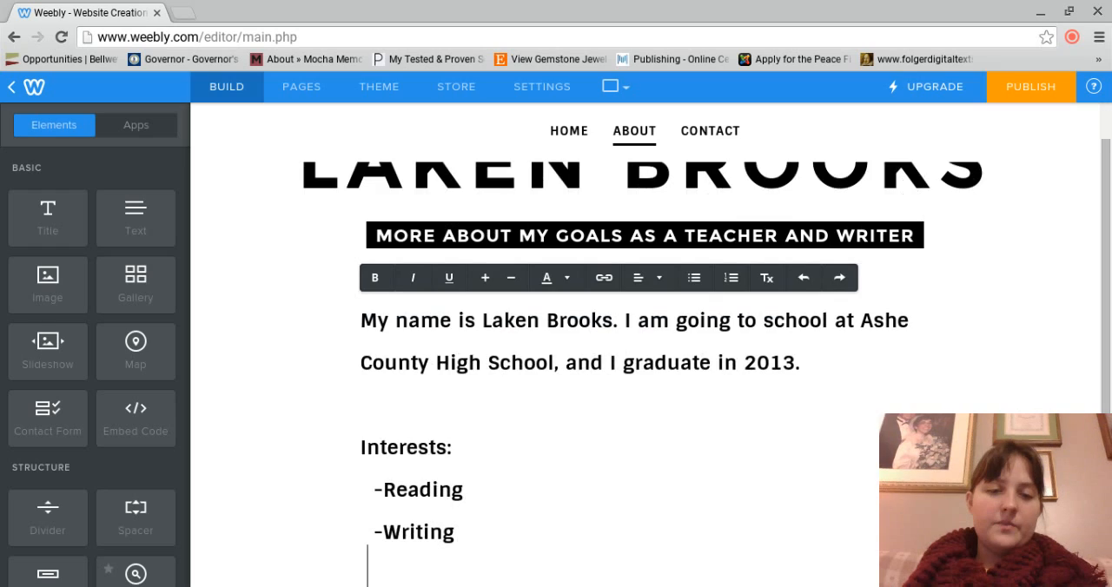
# Step: Add the entry "-Soccer, played JV goalie" to the interests list, with the spelling of "goalie" corrected
pyautogui.write('-Soccer')
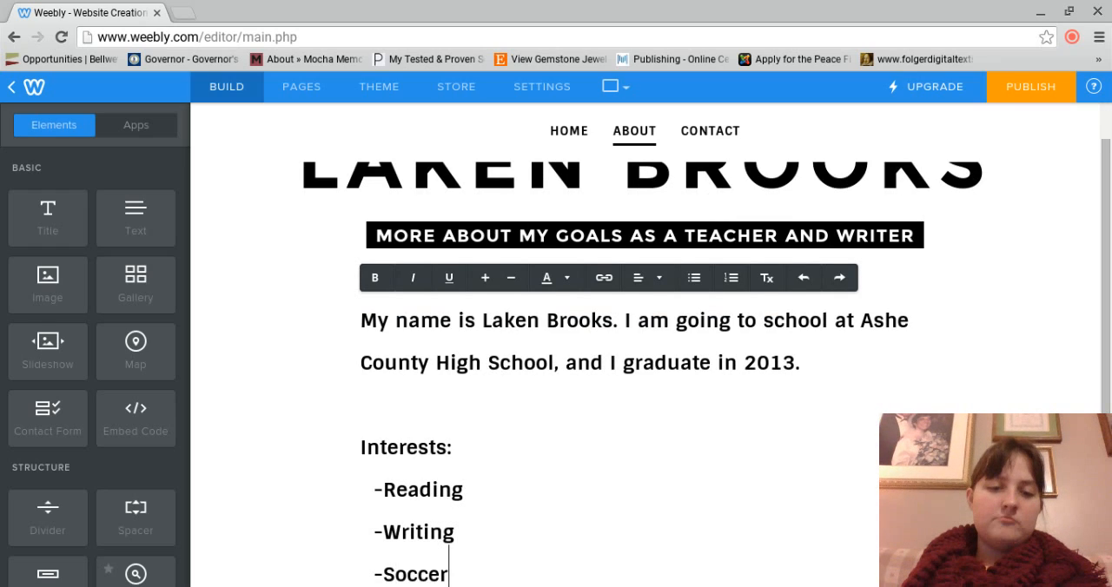
pyautogui.write(', p')
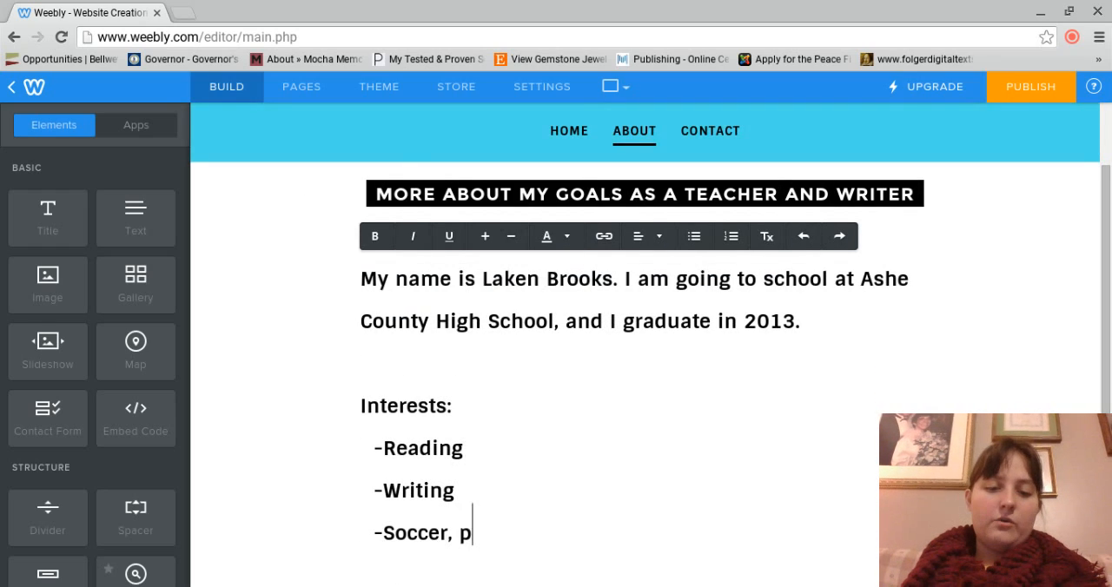
pyautogui.write('layed JV ')
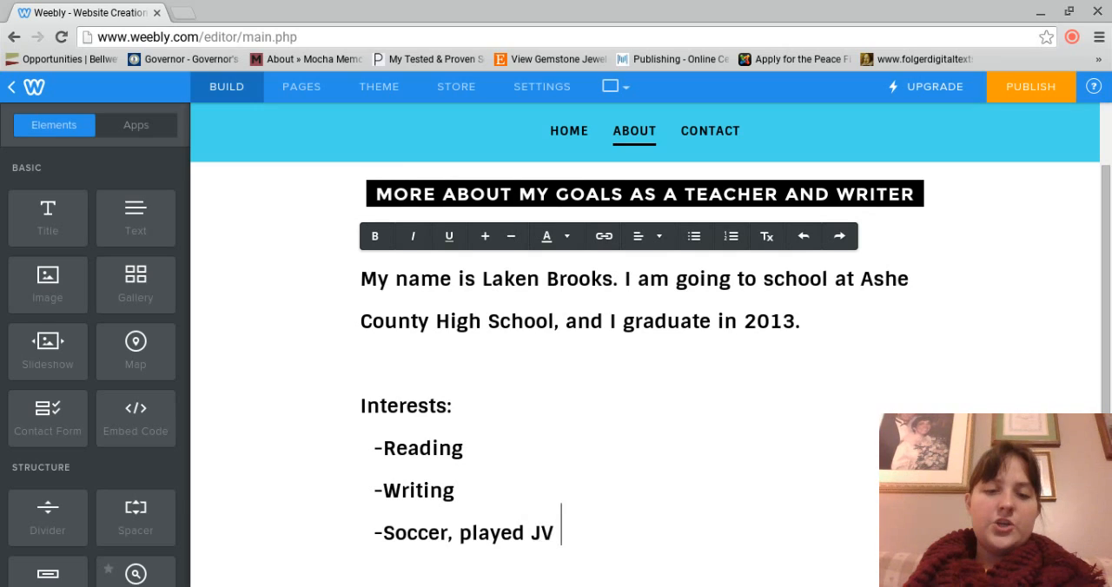
pyautogui.write('g')
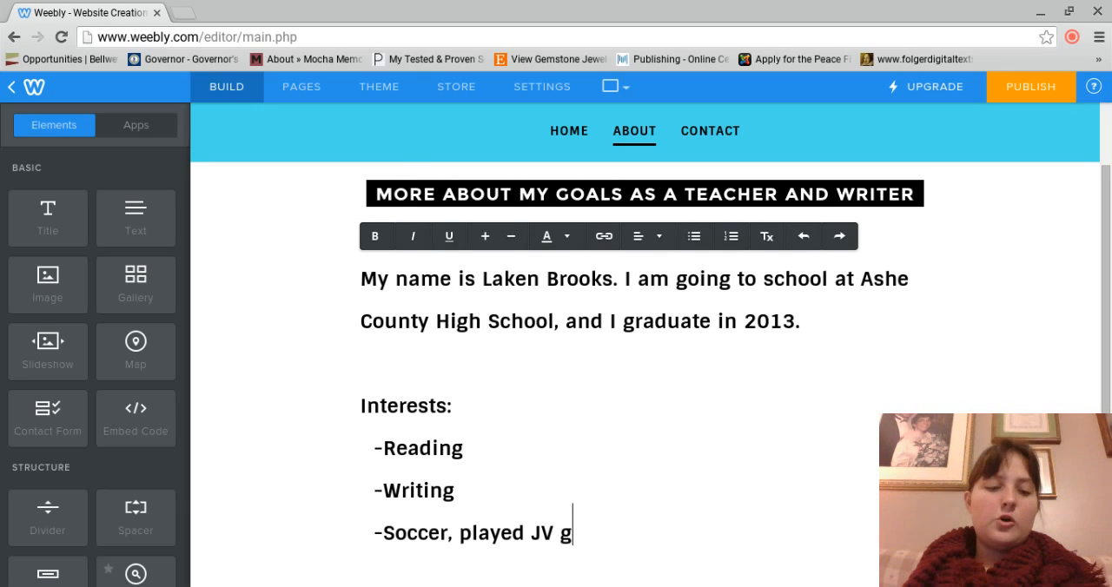
pyautogui.write('oalee')
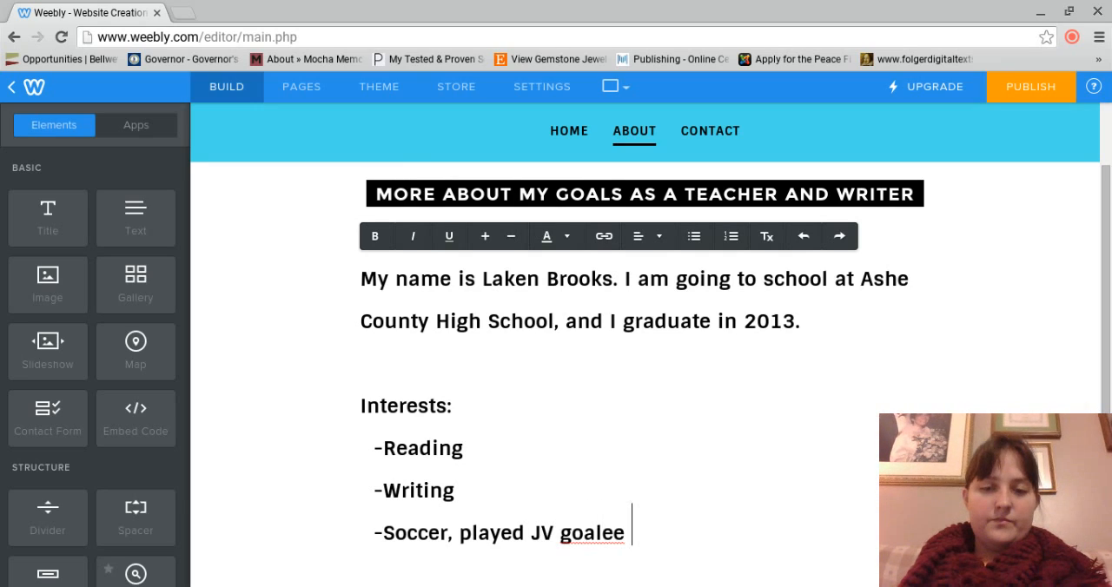
pyautogui.doubleClick(582, 525)
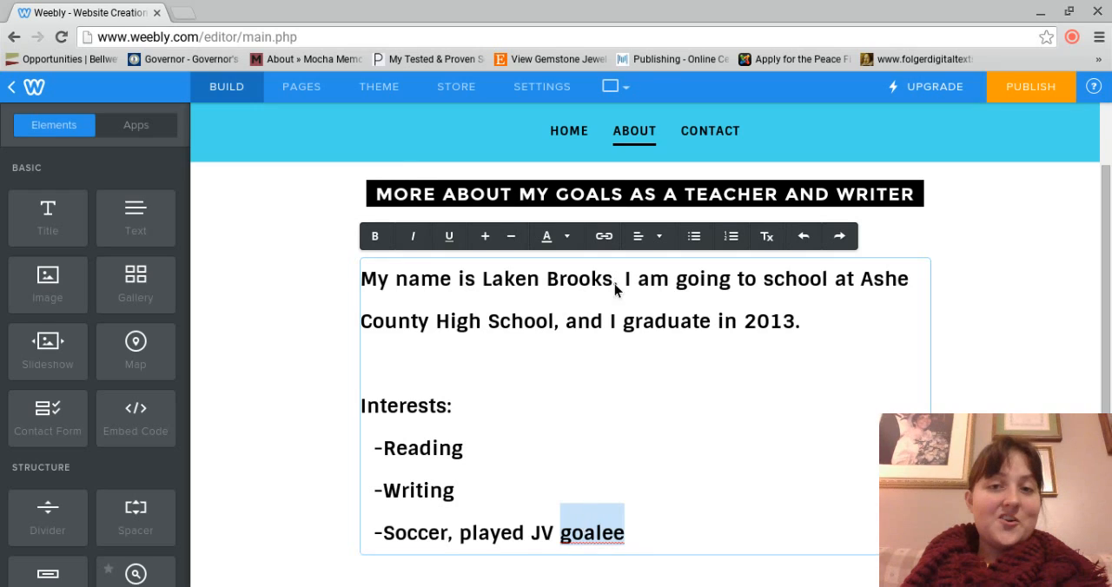
pyautogui.write('goalie')
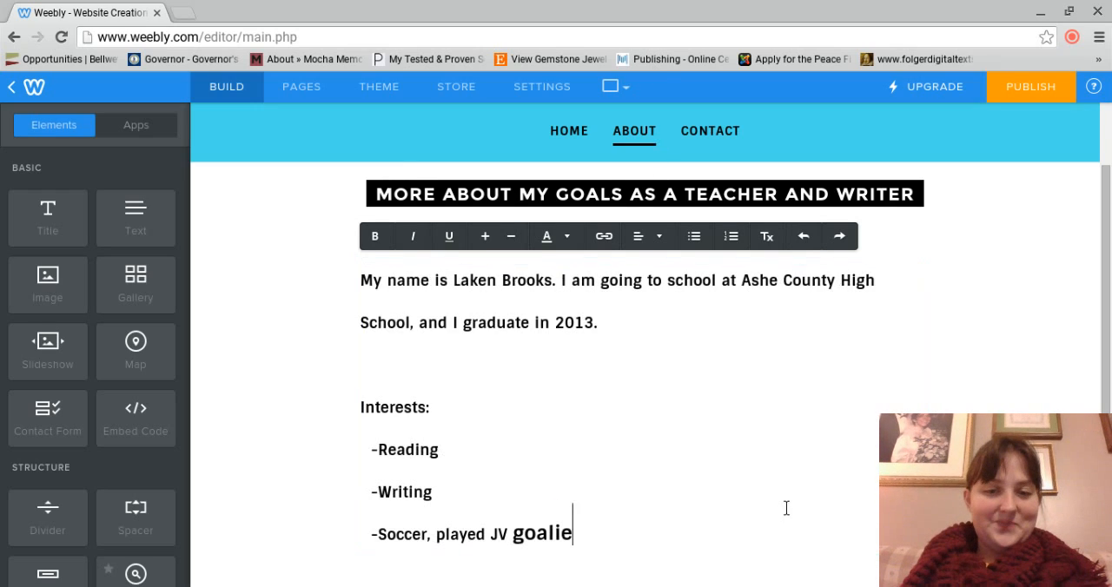
# Step: Below the interests, add an "Ambitions:" heading with the entry "- To attend college in New Hampshire"
pyautogui.press('Return')
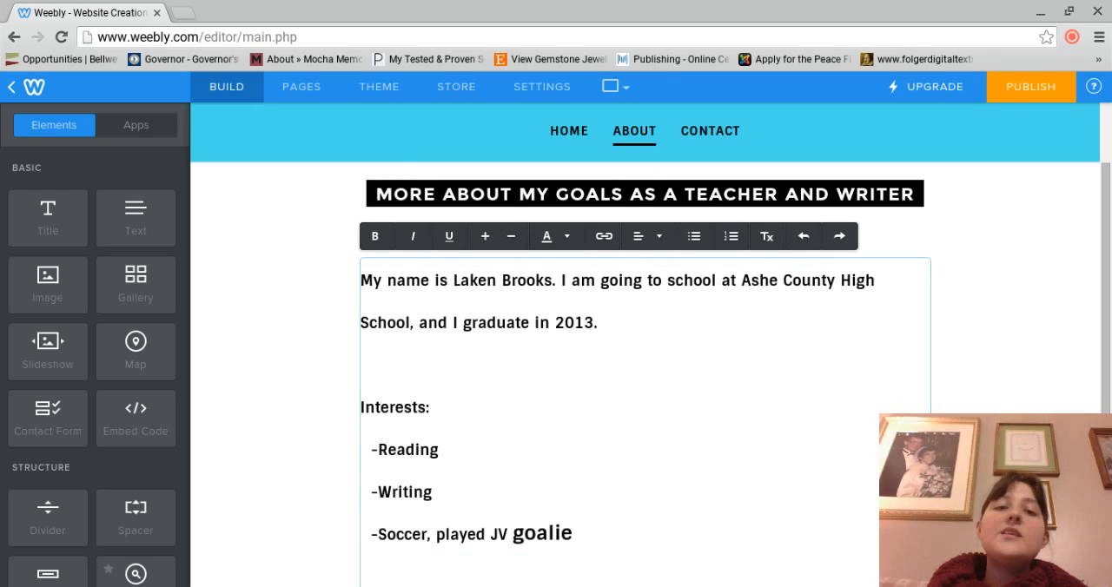
pyautogui.press('Return')
pyautogui.write('A')
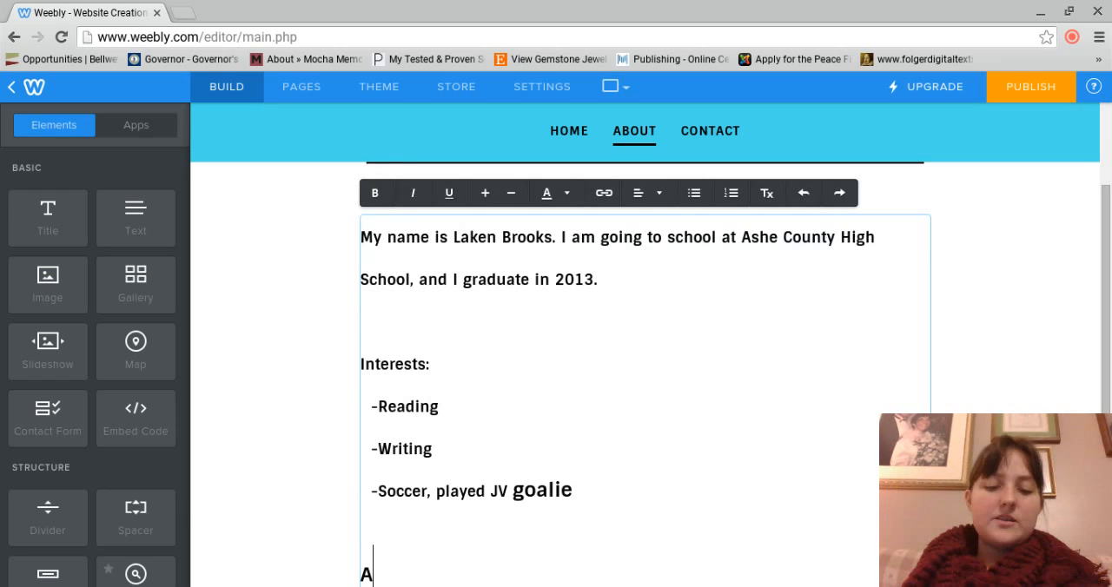
pyautogui.write('mbitions:')
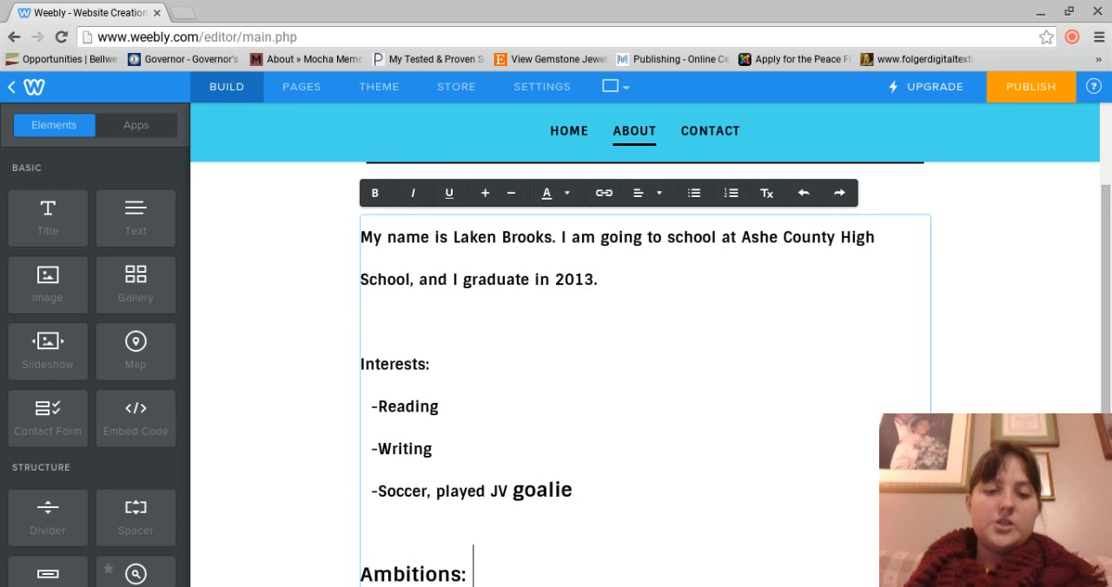
pyautogui.press('Return')
pyautogui.write('- ')
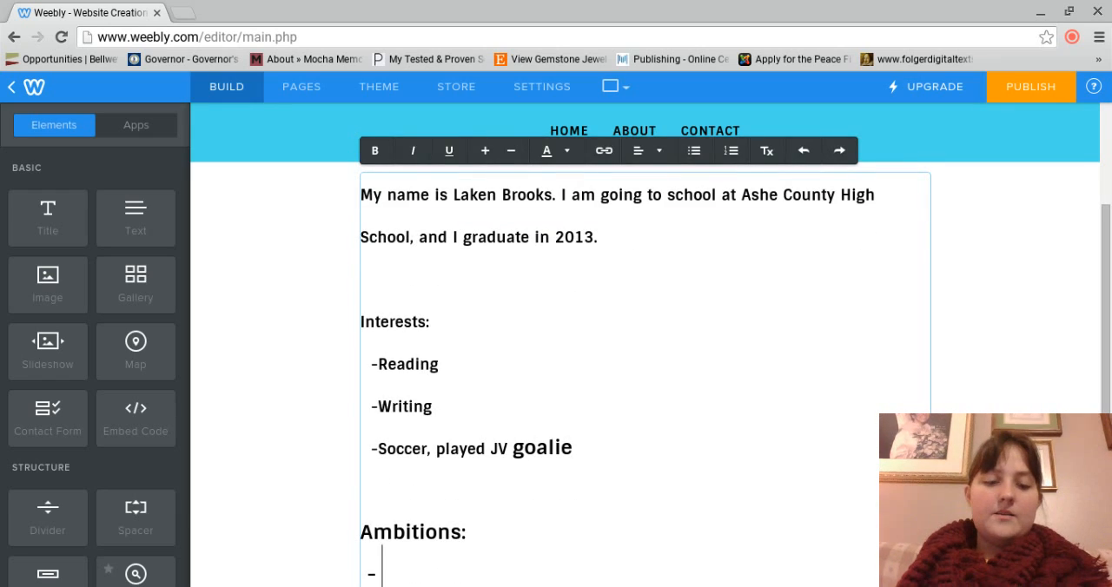
pyautogui.write('To attend col')
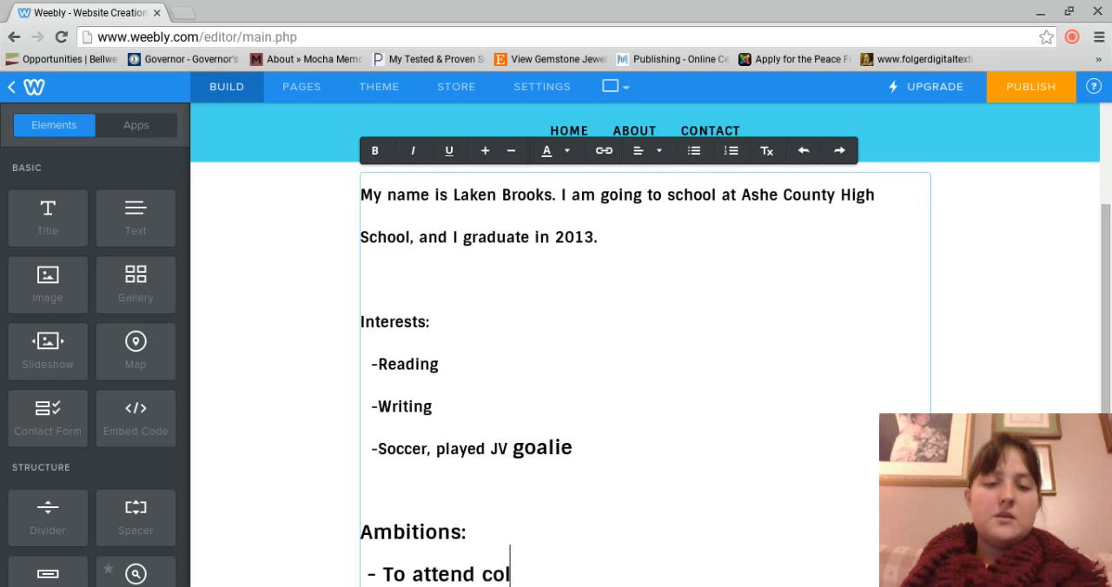
pyautogui.write('lege in New Hampshire')
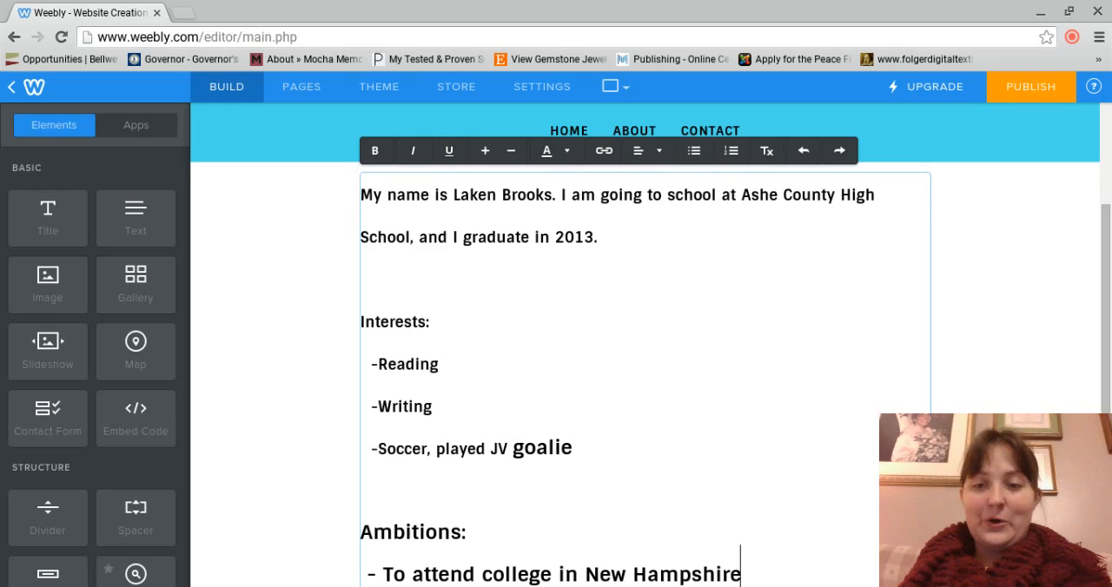
# Step: Try rewording the ambition entry to "To attend NC State for Business"
pyautogui.press('BackSpace')
pyautogui.press('BackSpace')
pyautogui.press('BackSpace')
pyautogui.press('BackSpace')
pyautogui.press('BackSpace')
pyautogui.press('BackSpace')
pyautogui.press('BackSpace')
pyautogui.press('BackSpace')
pyautogui.press('BackSpace')
pyautogui.press('BackSpace')
pyautogui.press('BackSpace')
pyautogui.press('BackSpace')
pyautogui.press('BackSpace')
pyautogui.press('BackSpace')
pyautogui.press('BackSpace')
pyautogui.press('BackSpace')
pyautogui.press('BackSpace')
pyautogui.press('BackSpace')
pyautogui.press('BackSpace')
pyautogui.press('BackSpace')
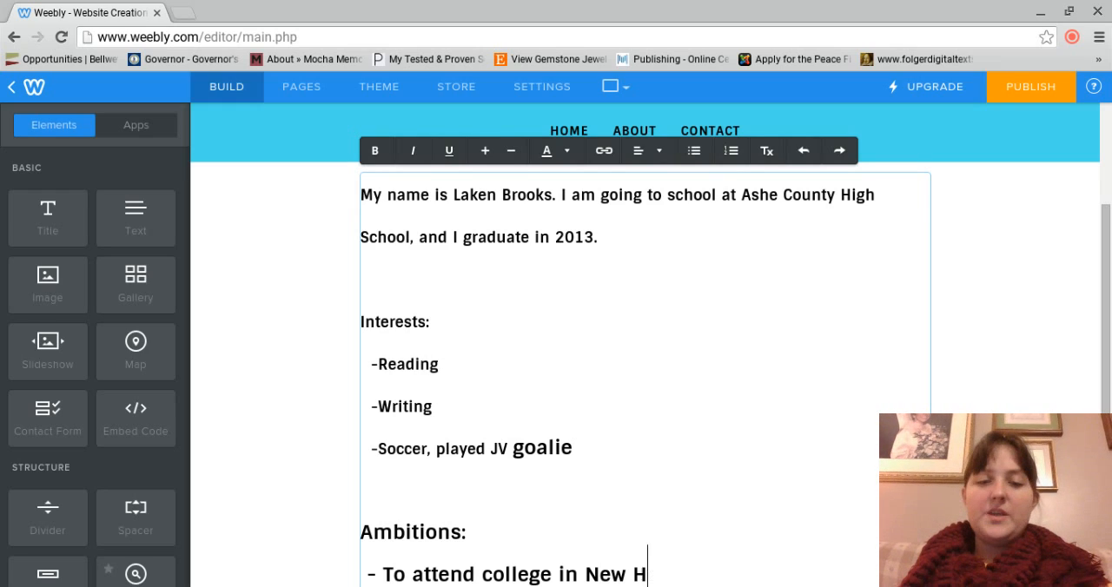
pyautogui.press('BackSpace')
pyautogui.press('BackSpace')
pyautogui.press('BackSpace')
pyautogui.press('BackSpace')
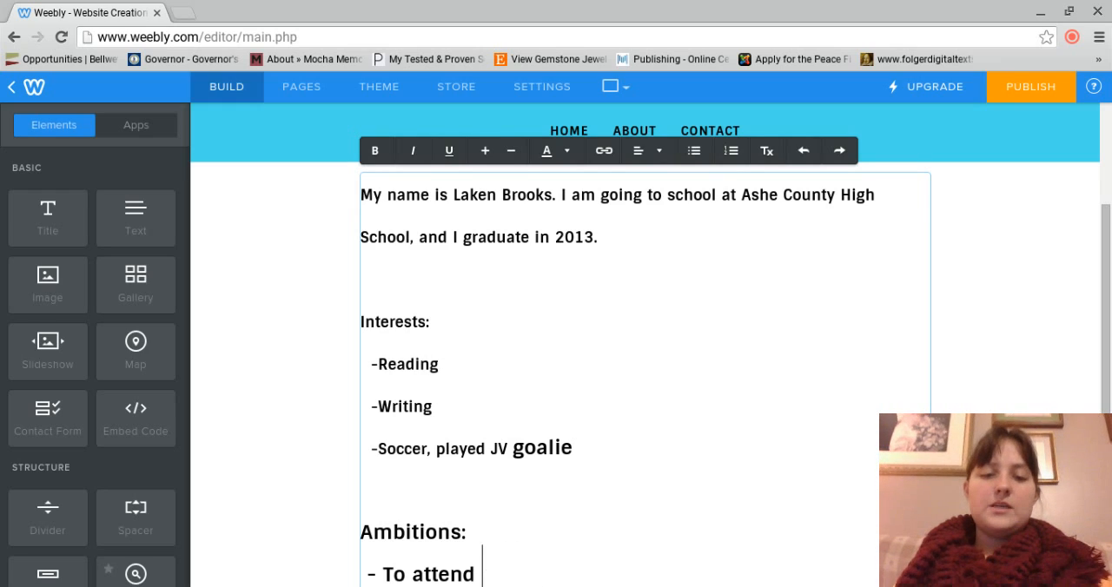
pyautogui.write('NC ')
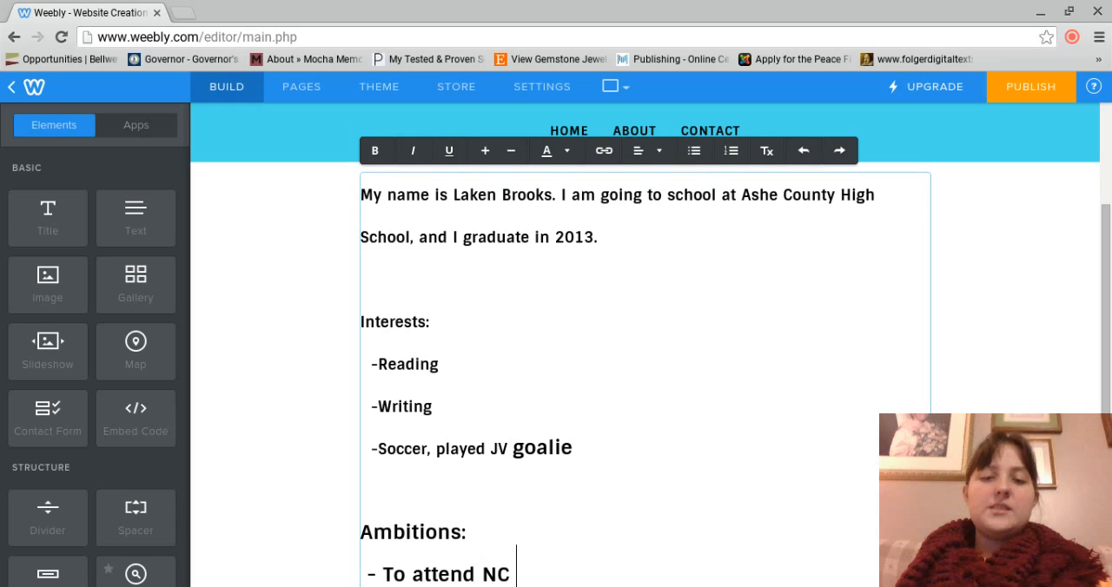
pyautogui.write('State for ')
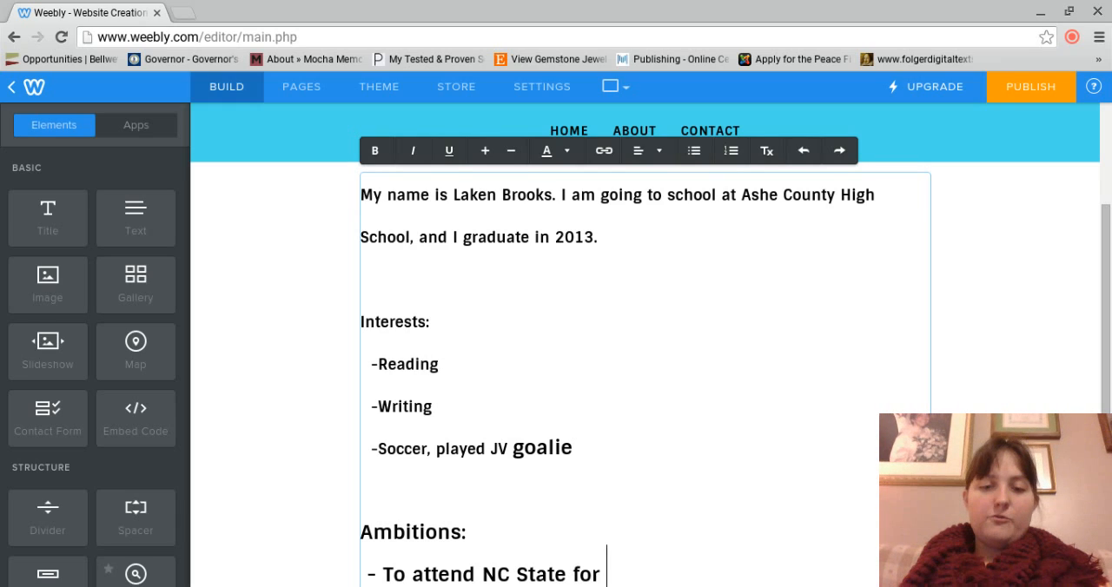
pyautogui.write('Business')
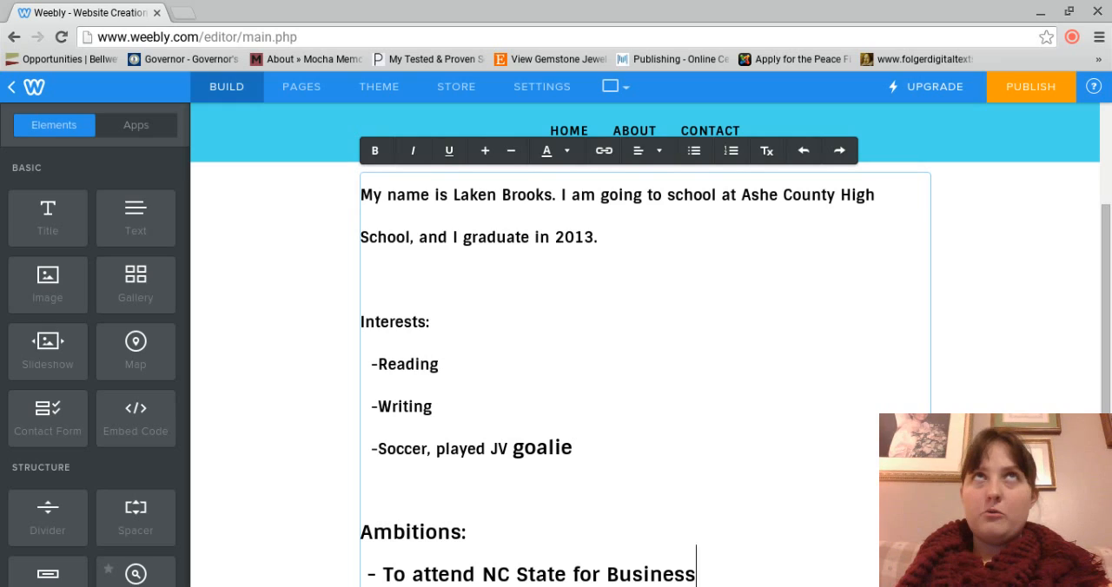
# Step: Reword the ambition entry to "To attend Wilkes Community College"
pyautogui.press('BackSpace')
pyautogui.press('BackSpace')
pyautogui.press('BackSpace')
pyautogui.press('BackSpace')
pyautogui.press('BackSpace')
pyautogui.press('BackSpace')
pyautogui.press('BackSpace')
pyautogui.press('BackSpace')
pyautogui.press('BackSpace')
pyautogui.press('BackSpace')
pyautogui.press('BackSpace')
pyautogui.press('BackSpace')
pyautogui.press('BackSpace')
pyautogui.press('BackSpace')
pyautogui.press('BackSpace')
pyautogui.press('BackSpace')
pyautogui.press('BackSpace')
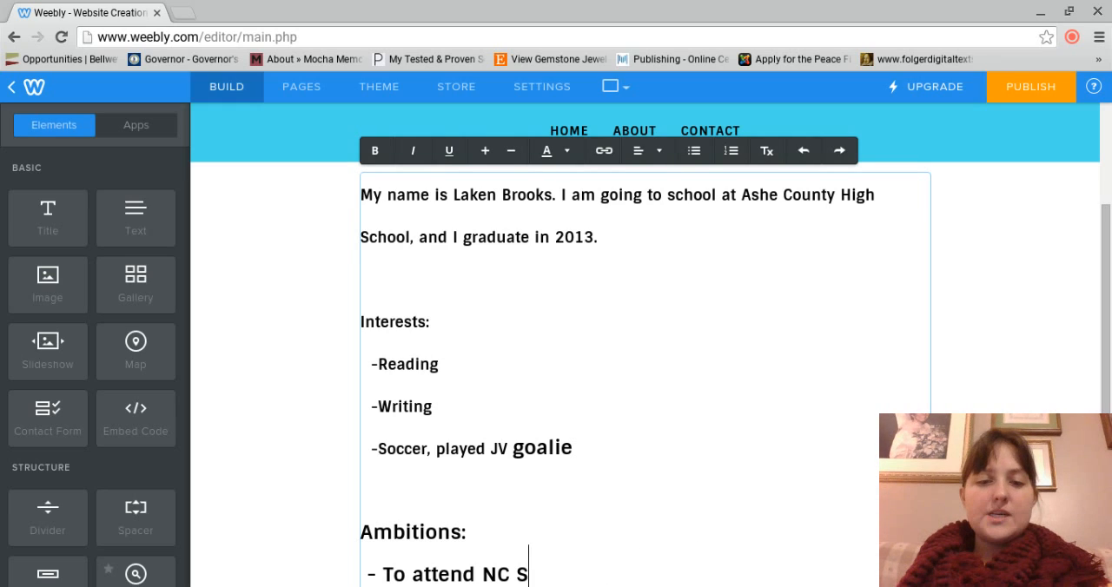
pyautogui.press('BackSpace')
pyautogui.press('BackSpace')
pyautogui.press('BackSpace')
pyautogui.press('BackSpace')
pyautogui.write('Wilke')
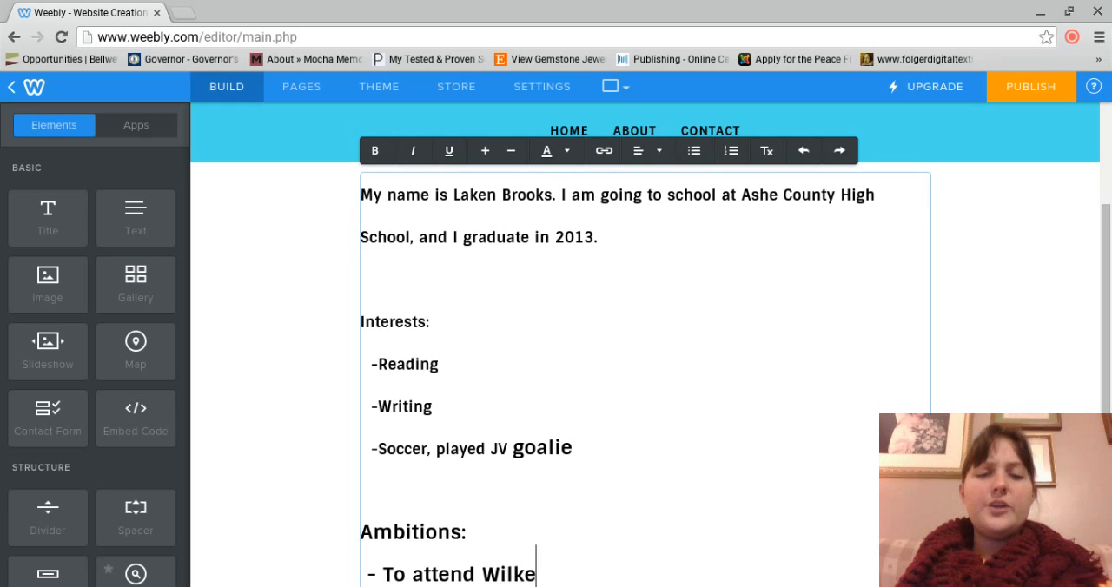
pyautogui.write('s Community College')
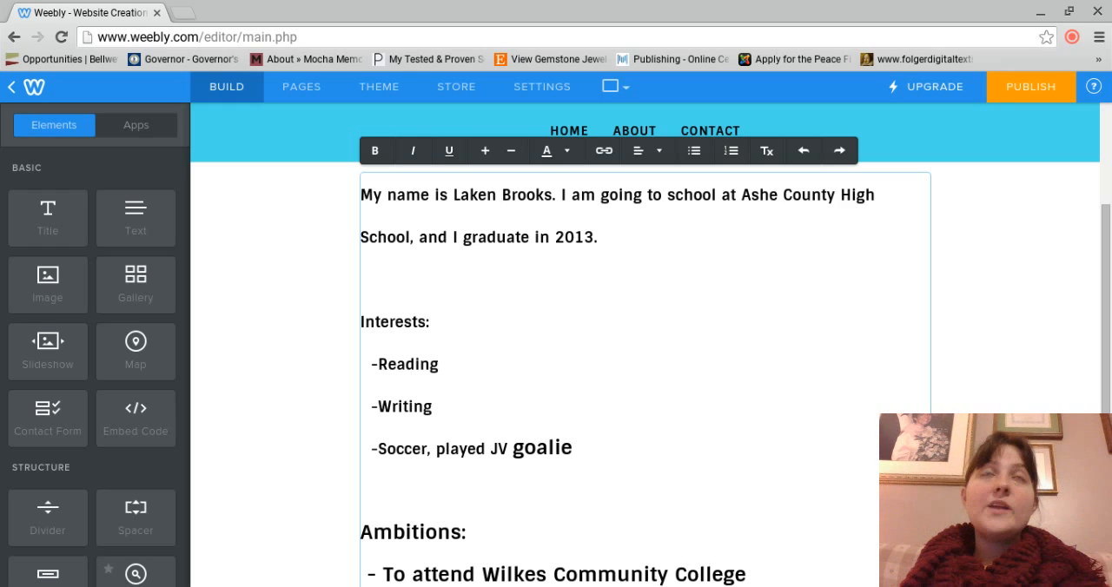
# Step: Add a second ambition entry reading "- To work in a mechanic shop to learn more about how to repair automobiles"
pyautogui.press('Return')
pyautogui.write('- T')
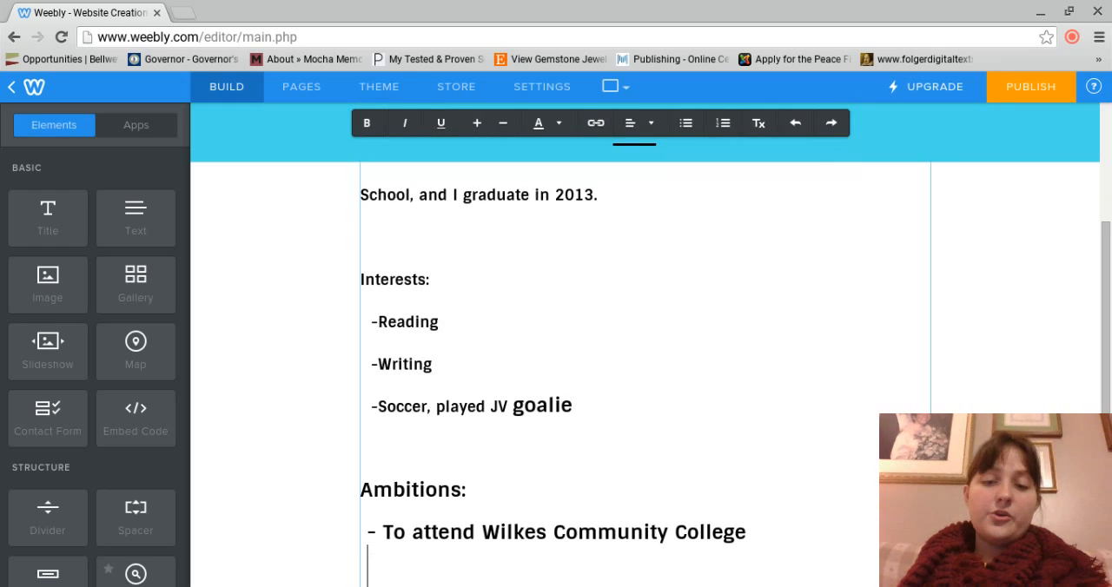
pyautogui.write('o ')
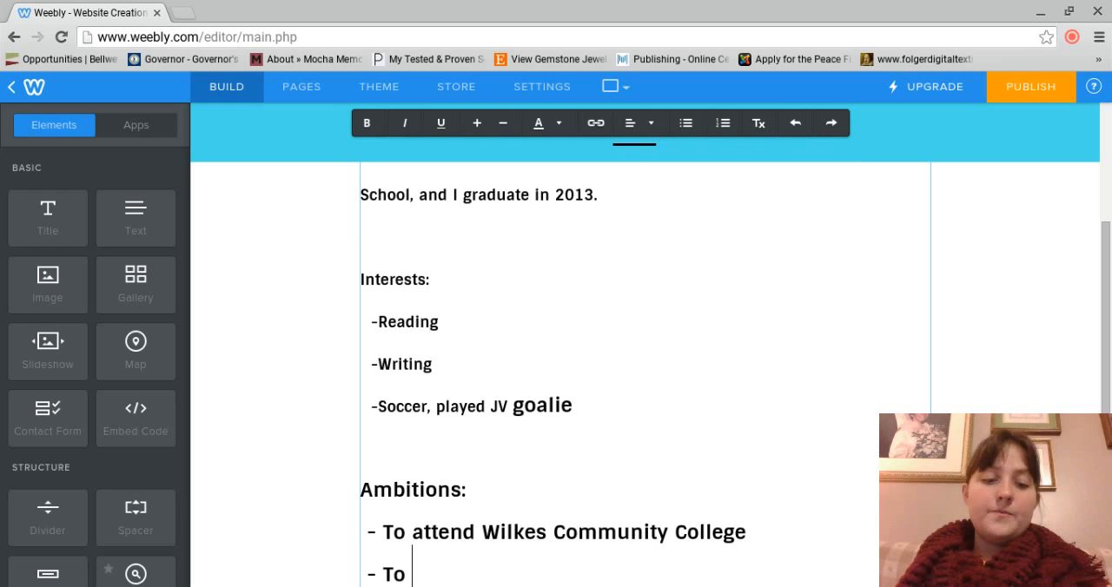
pyautogui.write('work in ')
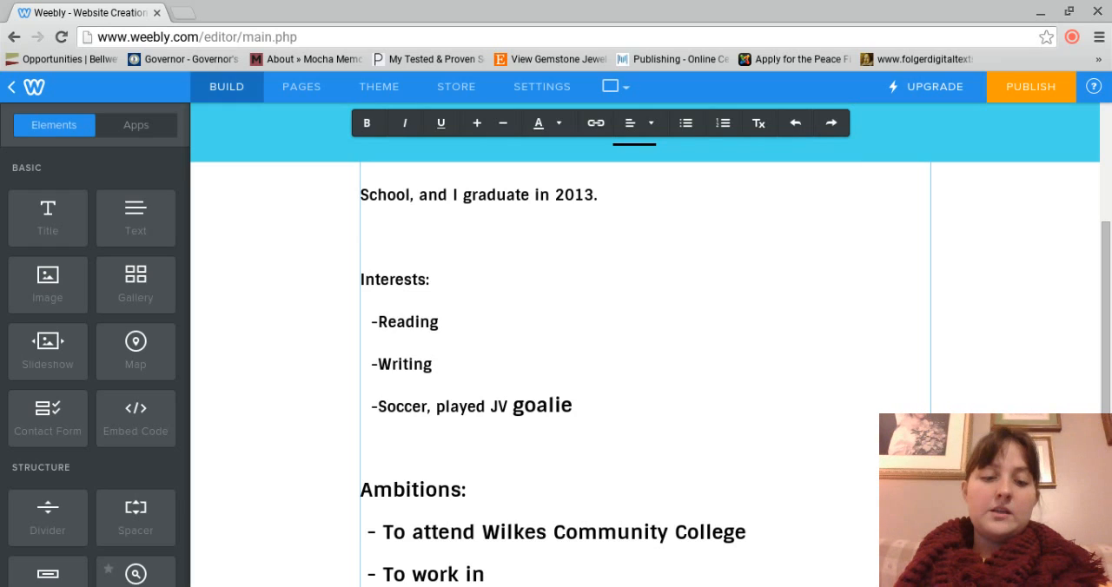
pyautogui.write('a me')
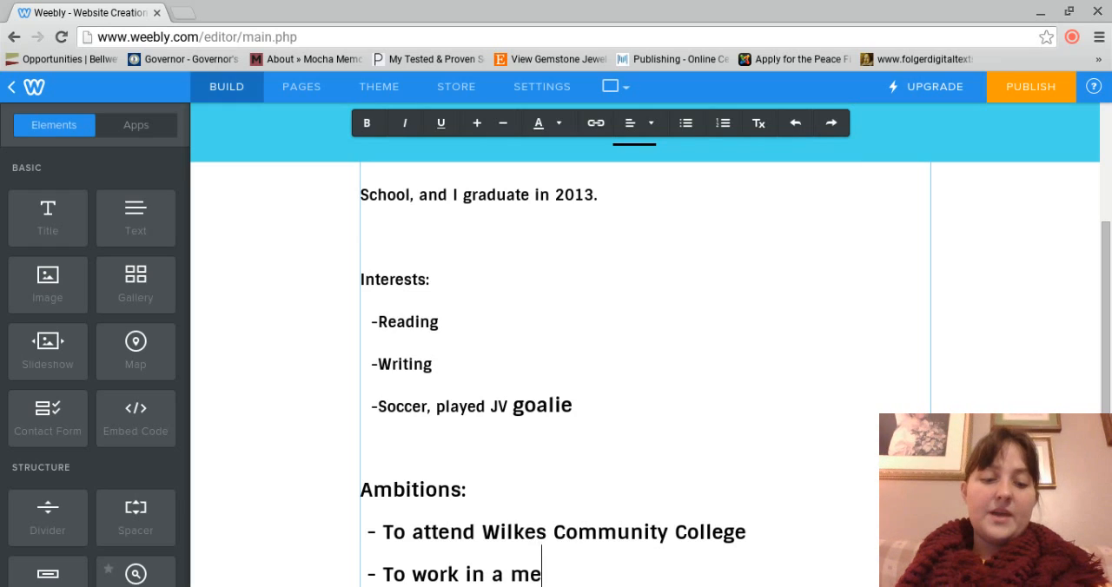
pyautogui.write('chanic shop to ')
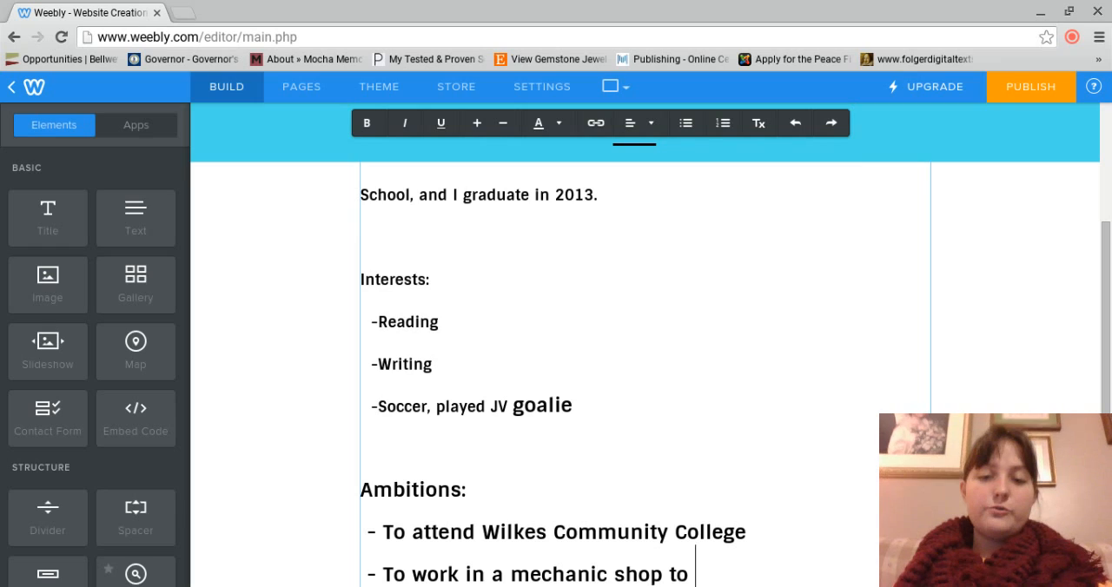
pyautogui.write('learn more about how ')
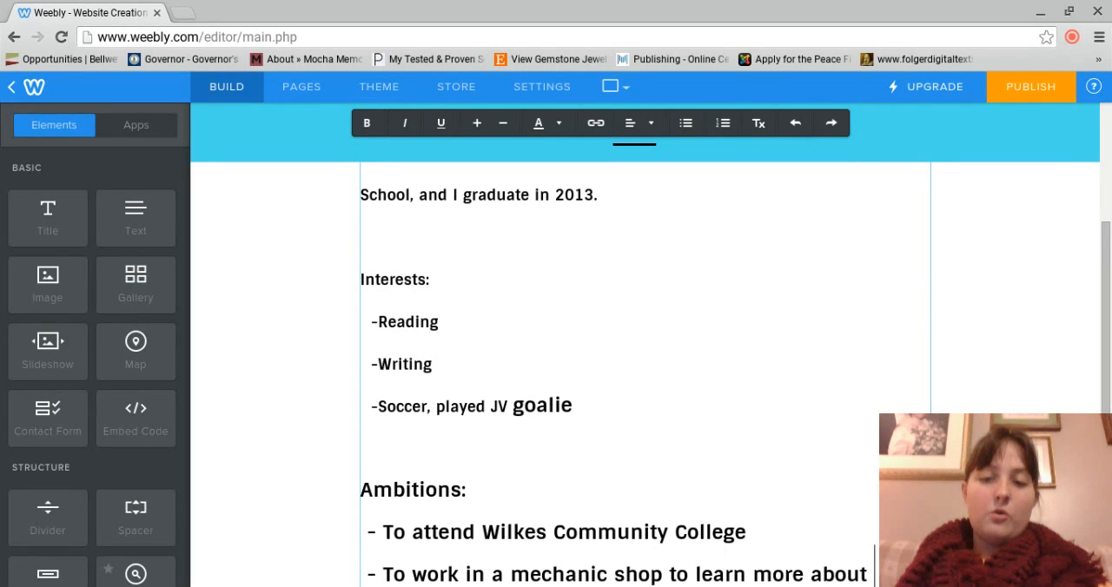
pyautogui.write('to ')
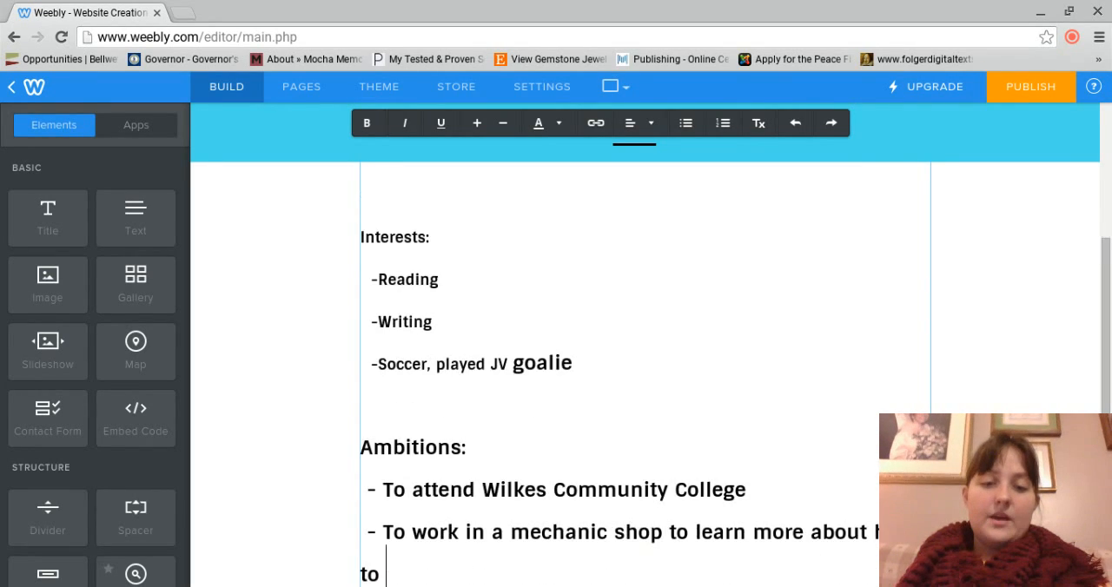
pyautogui.write('repair ')
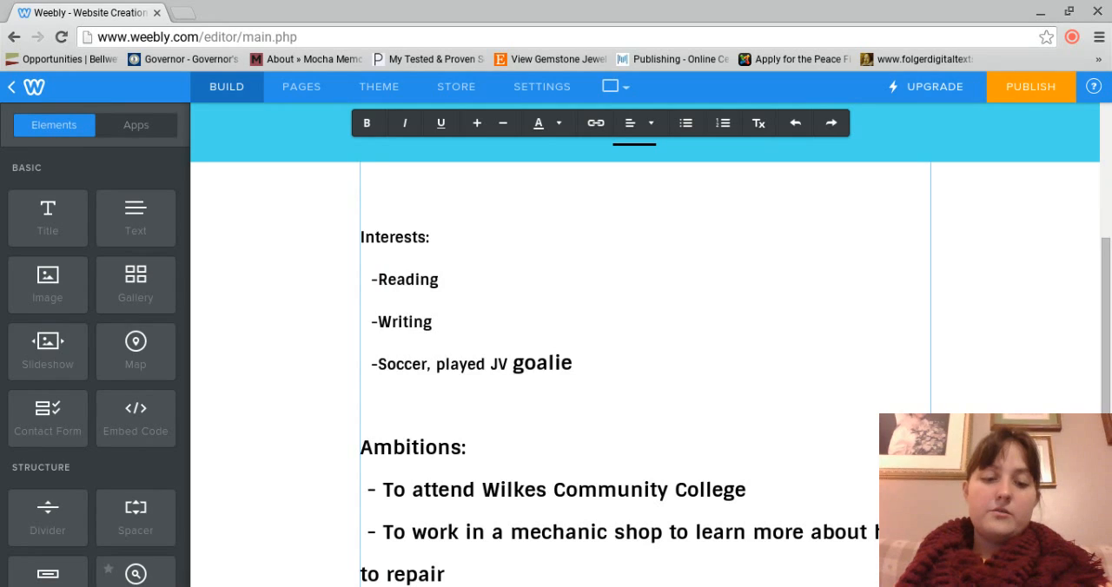
pyautogui.write('autom')
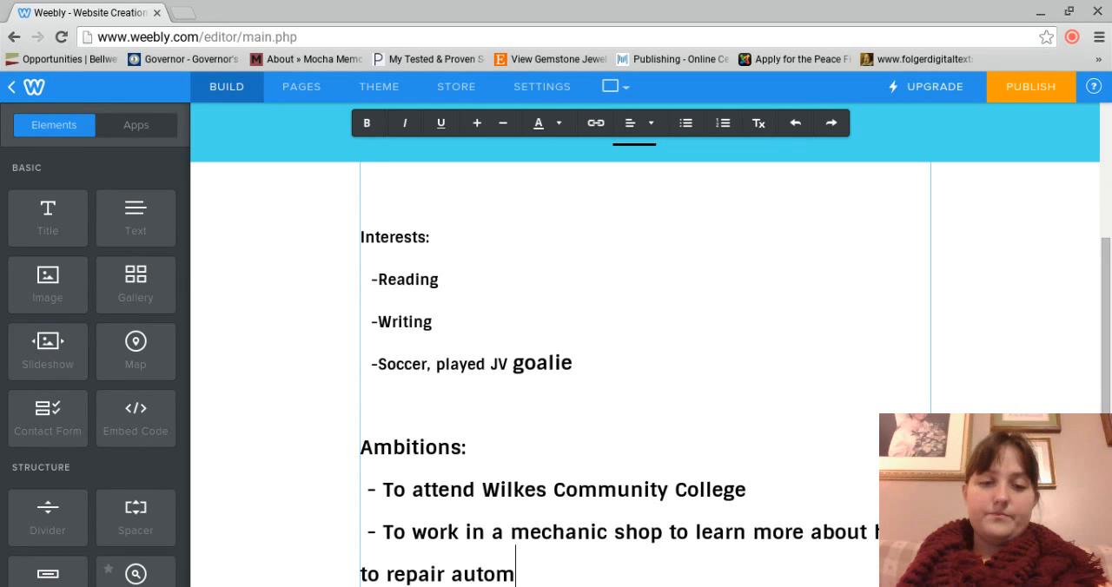
pyautogui.write('ob')
pyautogui.press('BackSpace')
pyautogui.write('obiles')
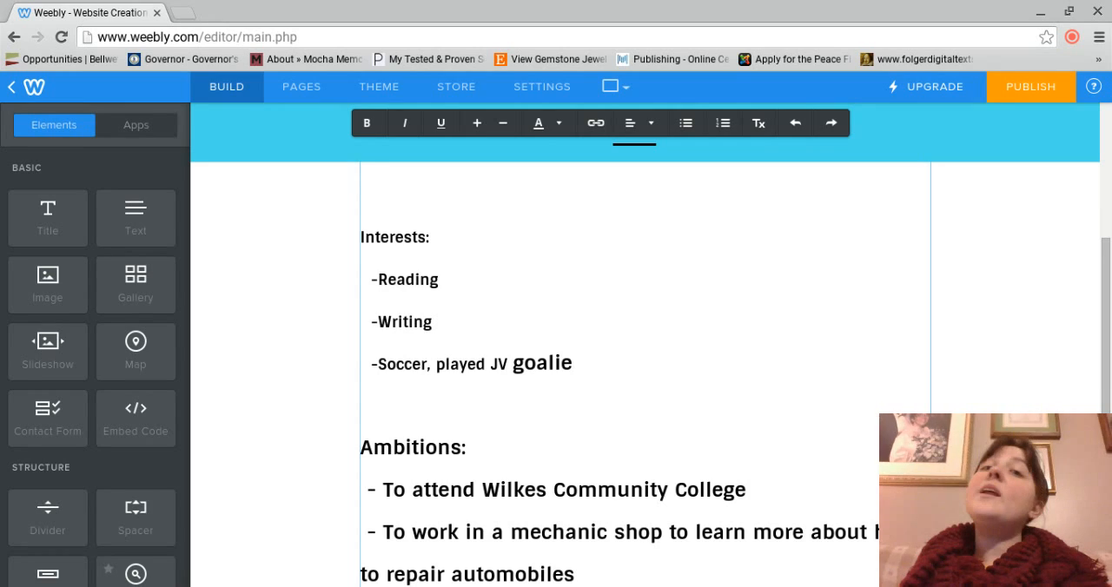
# Step: Add a third ambition entry reading "- To become a certified CNA to help in nursing homes"
pyautogui.press('Return')
pyautogui.write('-T')
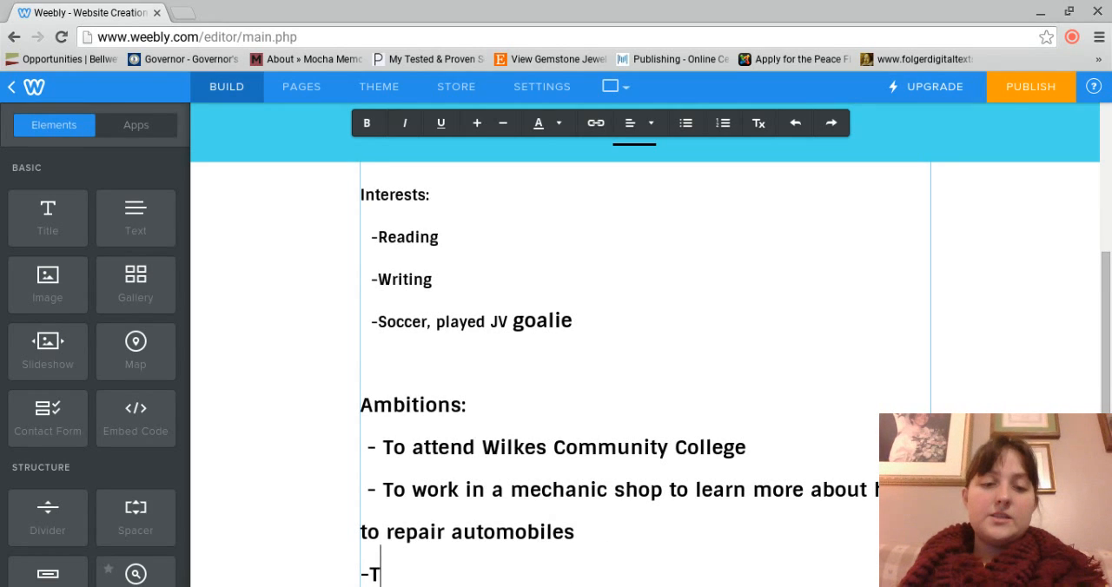
pyautogui.press('BackSpace')
pyautogui.write('To')
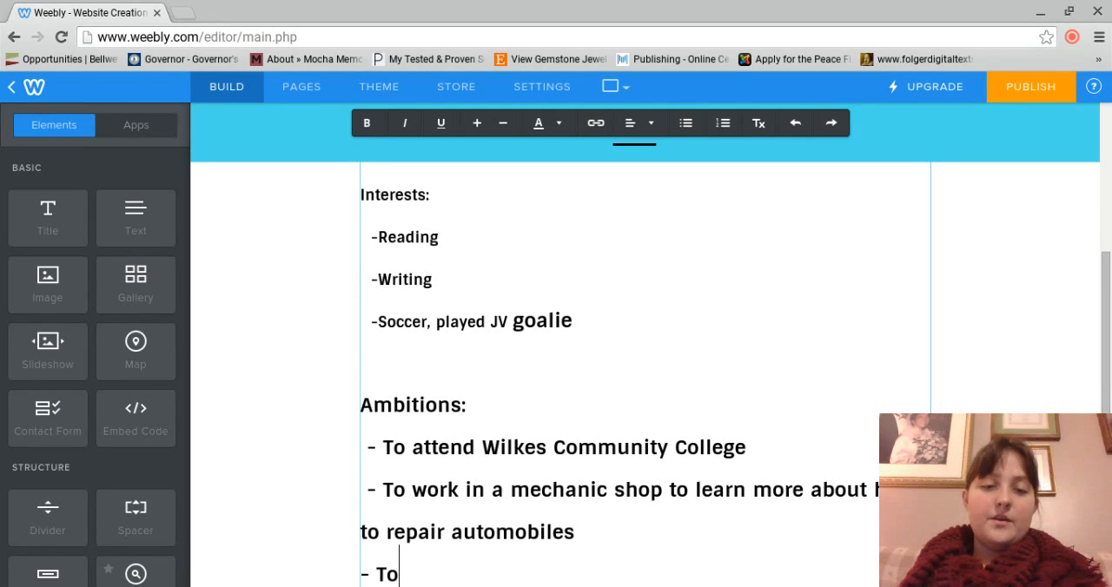
pyautogui.write(' become a c')
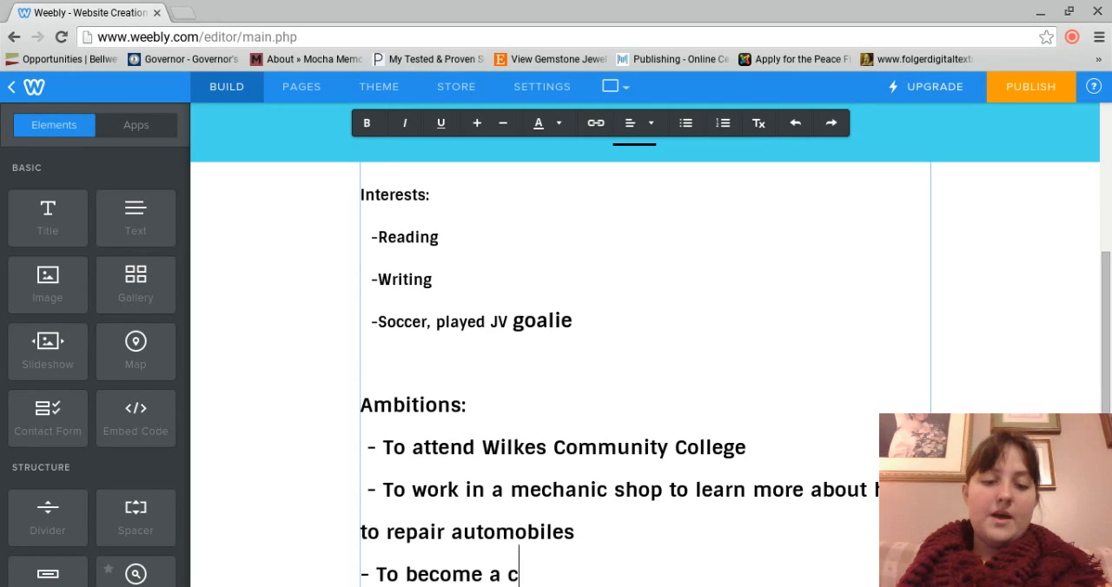
pyautogui.write('ertific')
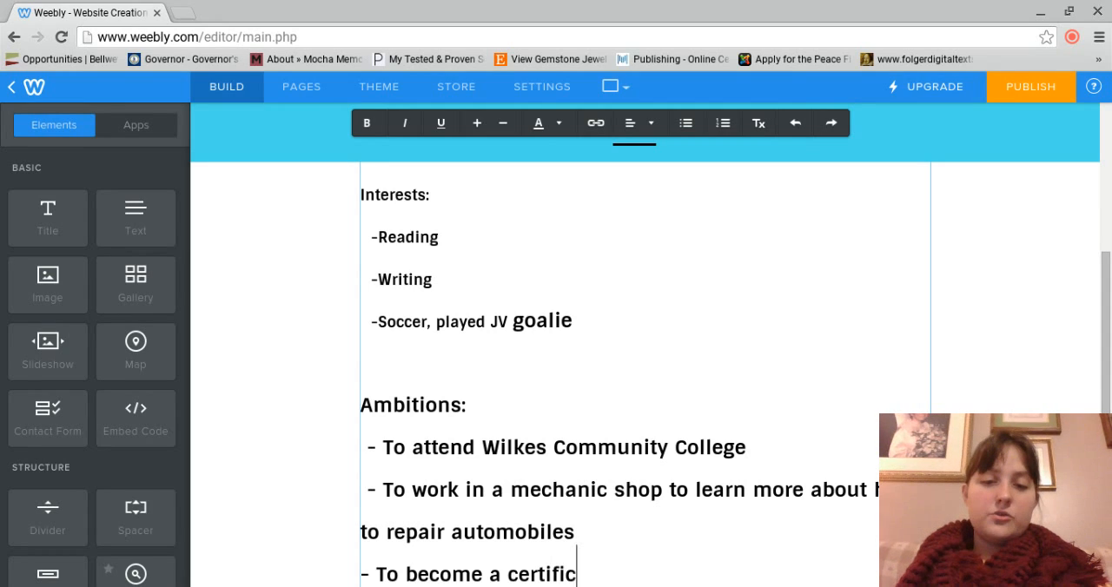
pyautogui.press('BackSpace')
pyautogui.write('ed CNA')
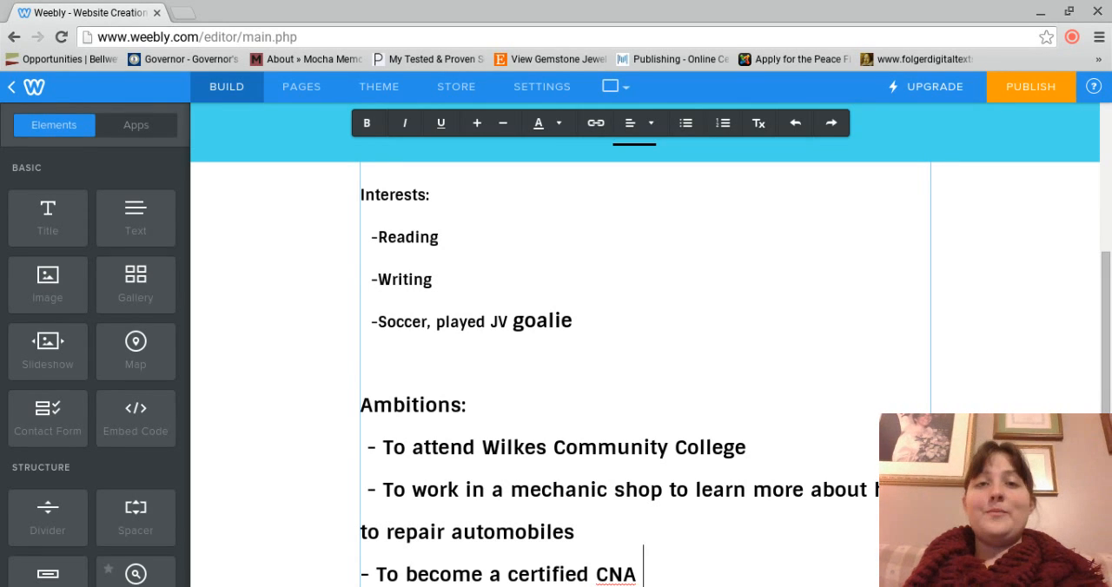
pyautogui.write('to help ')
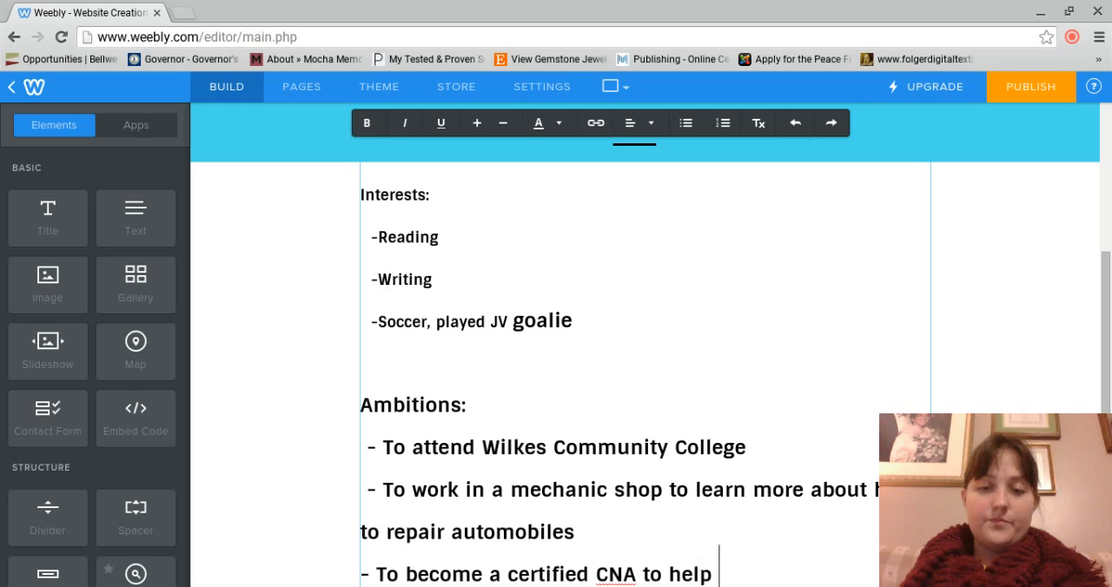
pyautogui.write('in nursing home')
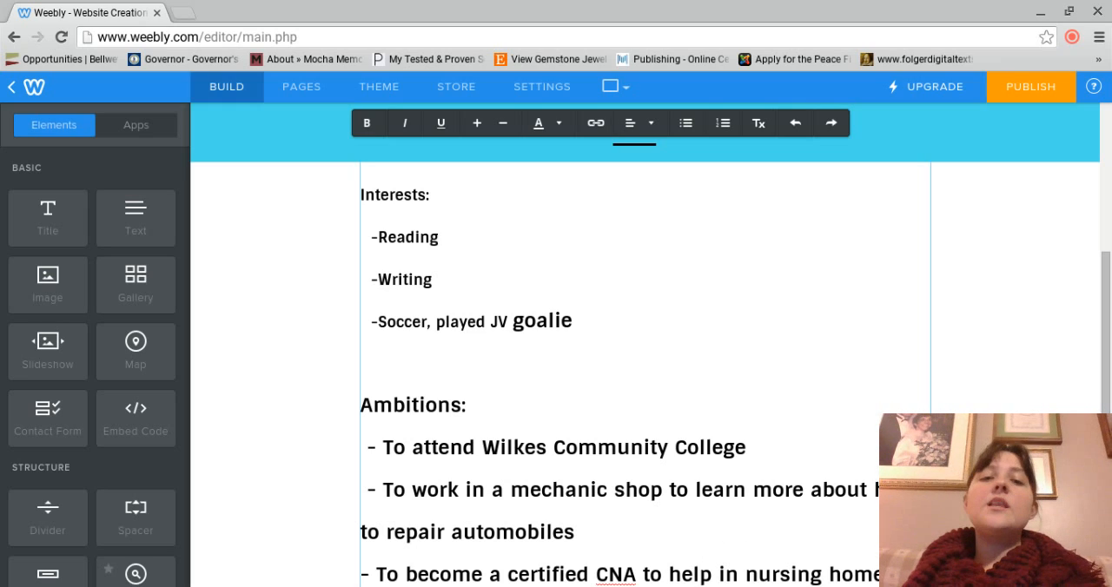
# Step: Add the ambition "- In 10 years, I would like to: traveling and teaching English in foreign countries, working with the military, being a published author, being a surgeon"
pyautogui.press('Return')
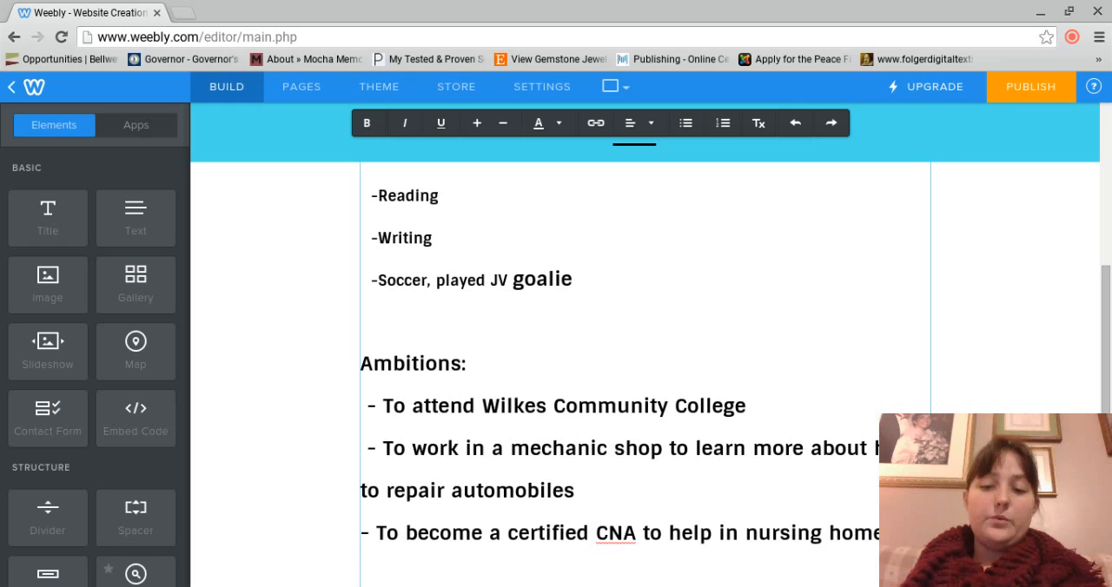
pyautogui.write('- In 10 yea')
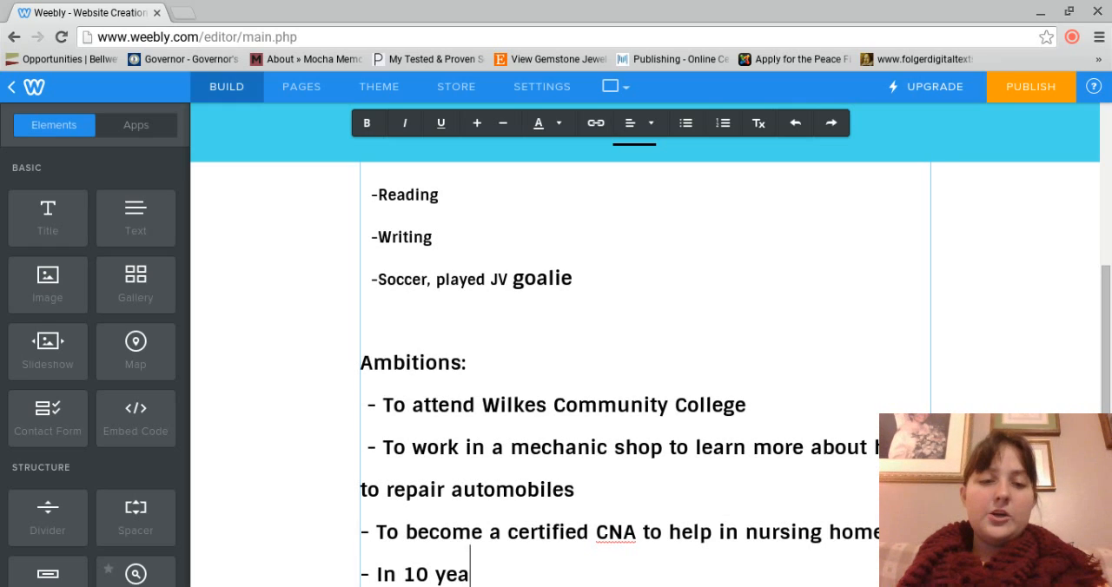
pyautogui.write('rs, I would like to')
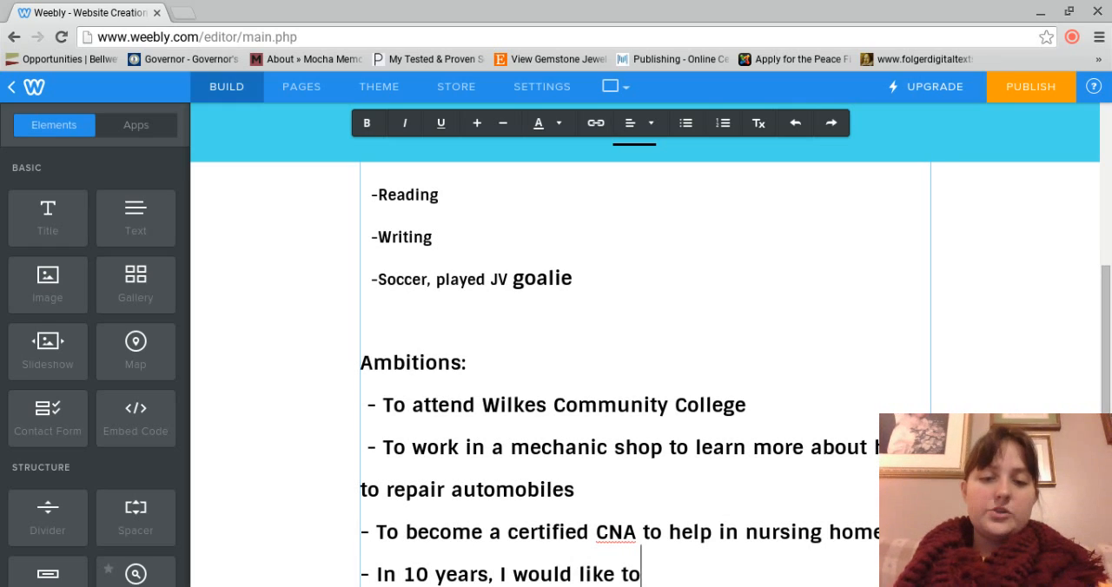
pyautogui.write(': ')
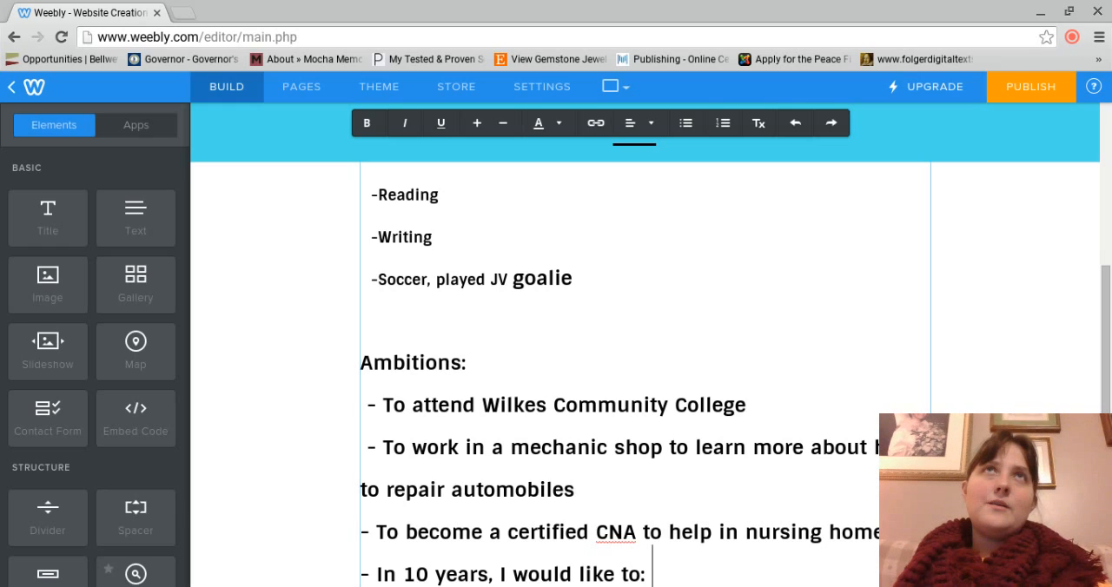
pyautogui.write('tr')
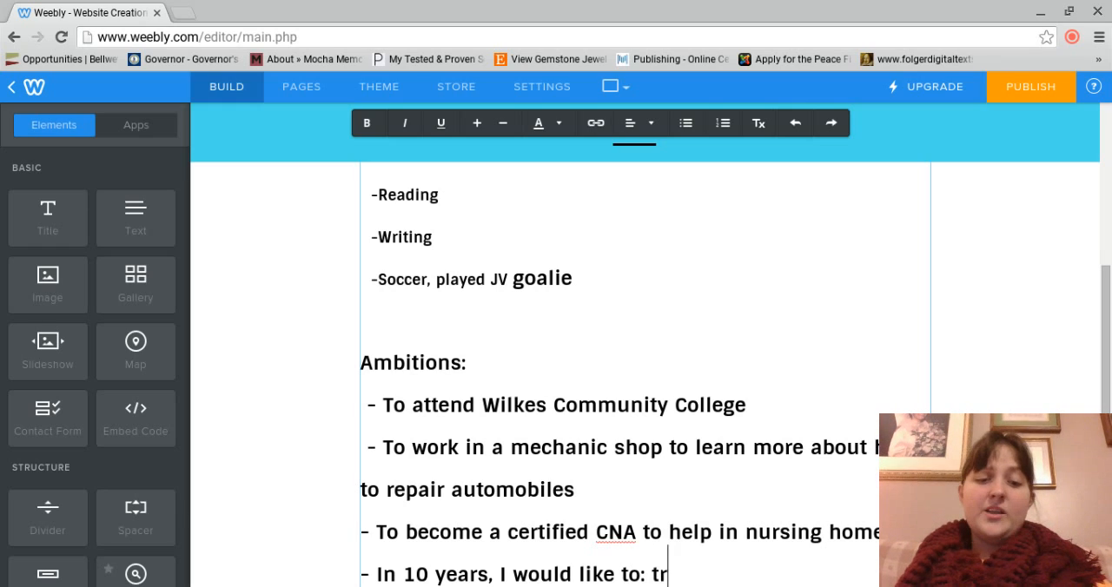
pyautogui.write('aveling and tea')
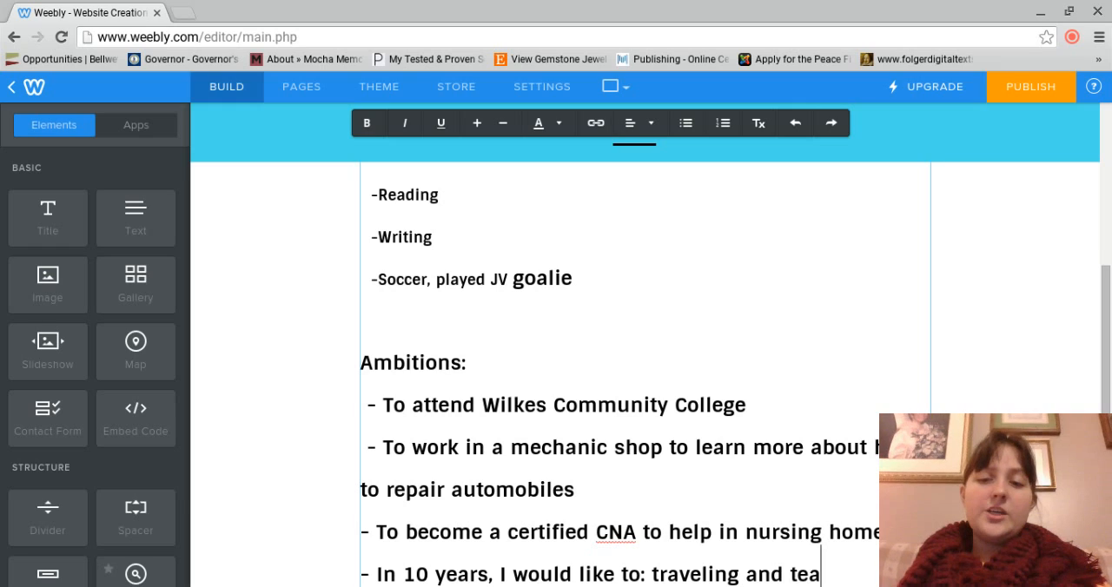
pyautogui.write('ching English in ')
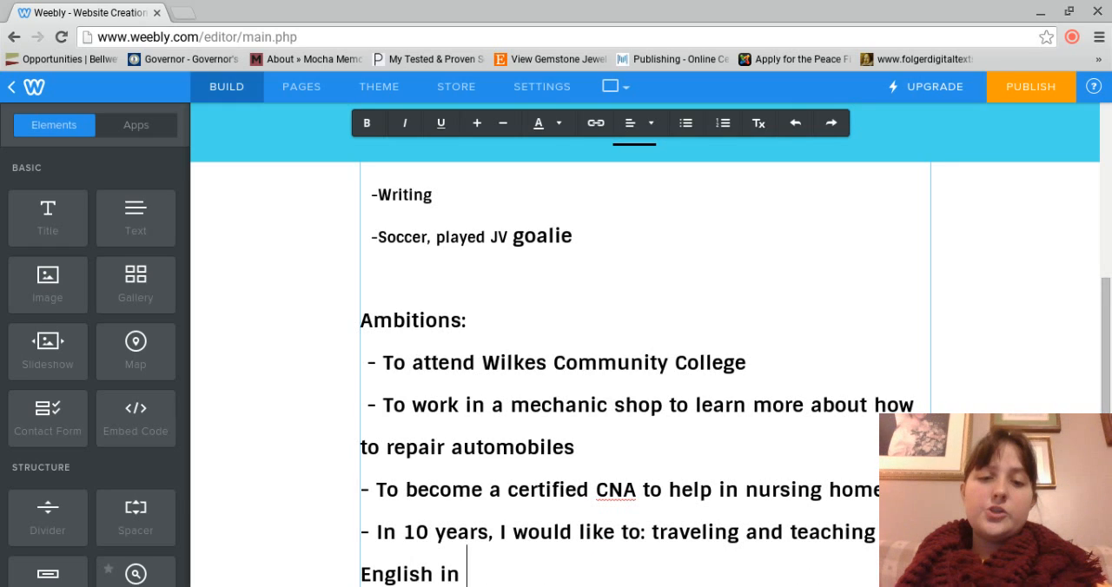
pyautogui.write('foreign countries,')
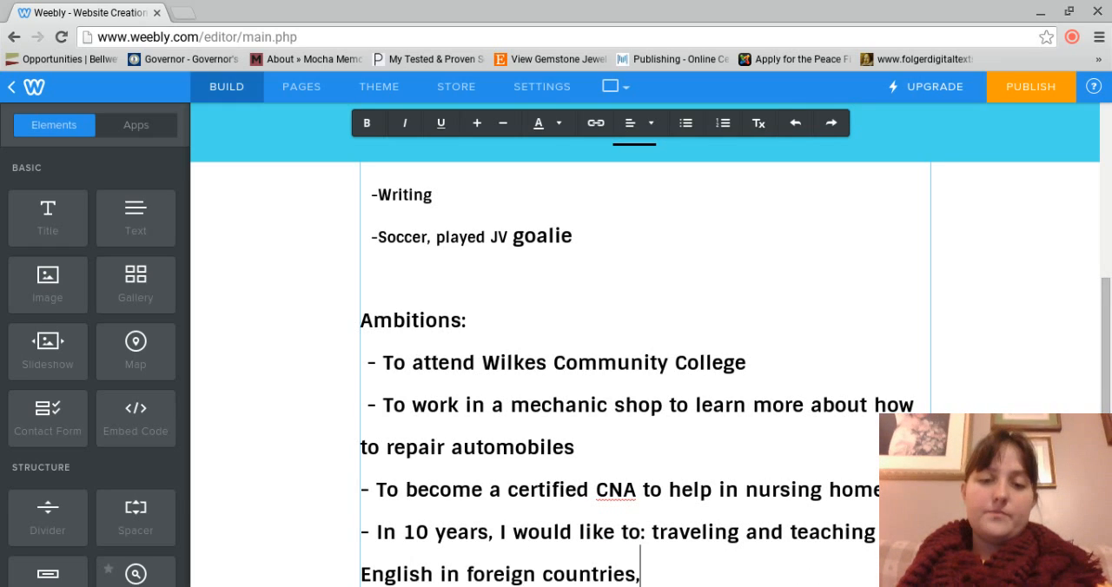
pyautogui.write(' working with the militar')
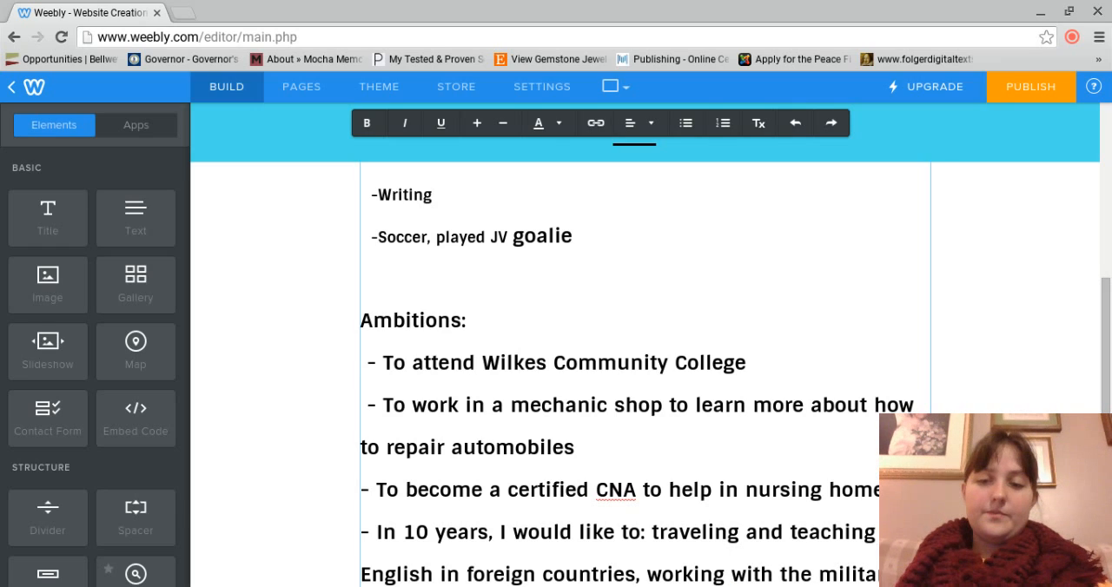
pyautogui.write('y, being a publi')
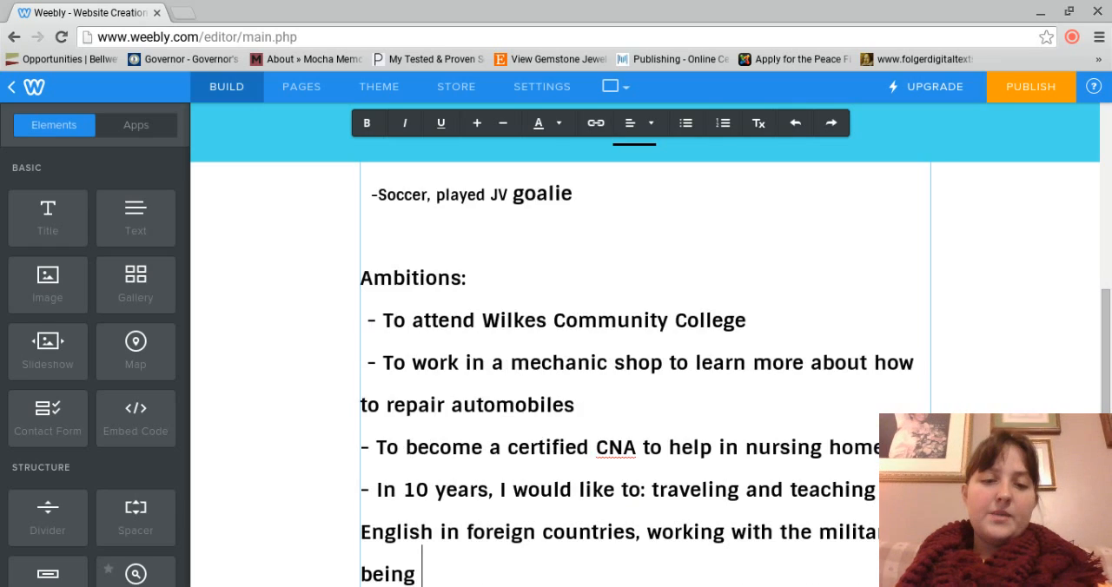
pyautogui.write('she')
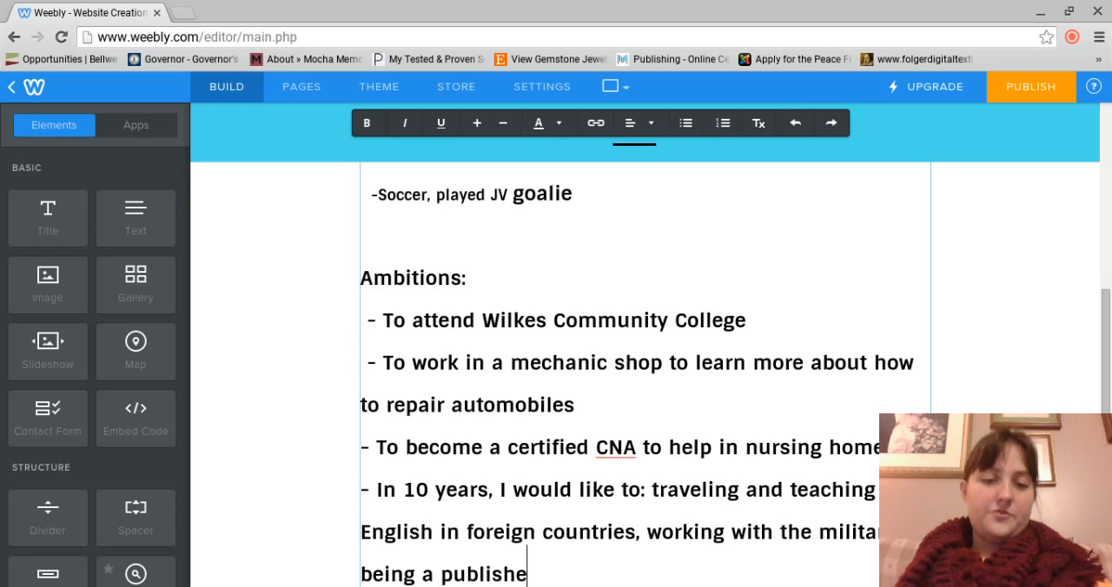
pyautogui.write('d author , being a ')
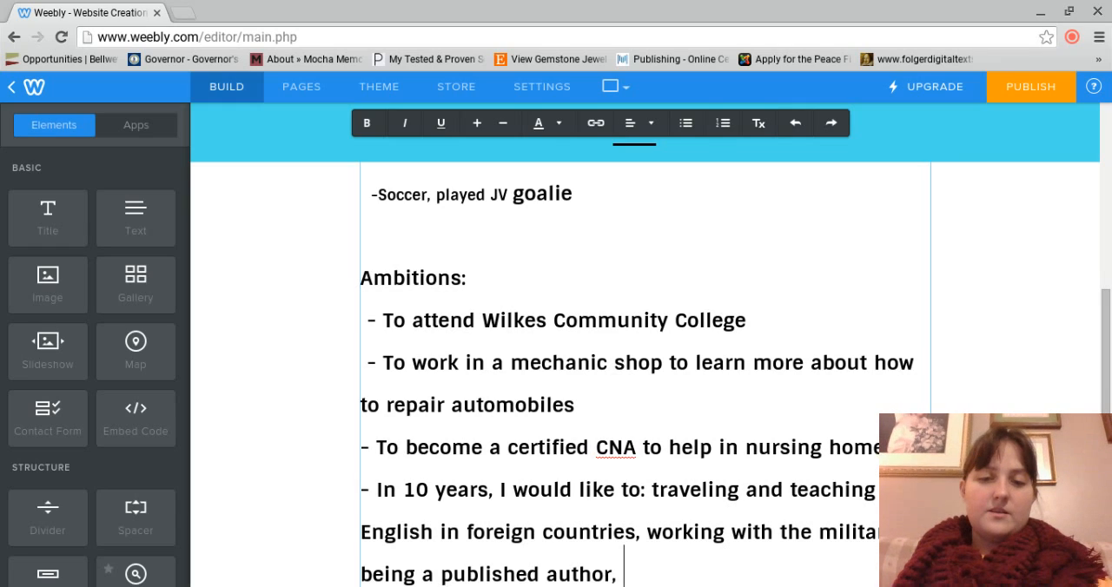
pyautogui.write('surgeon')
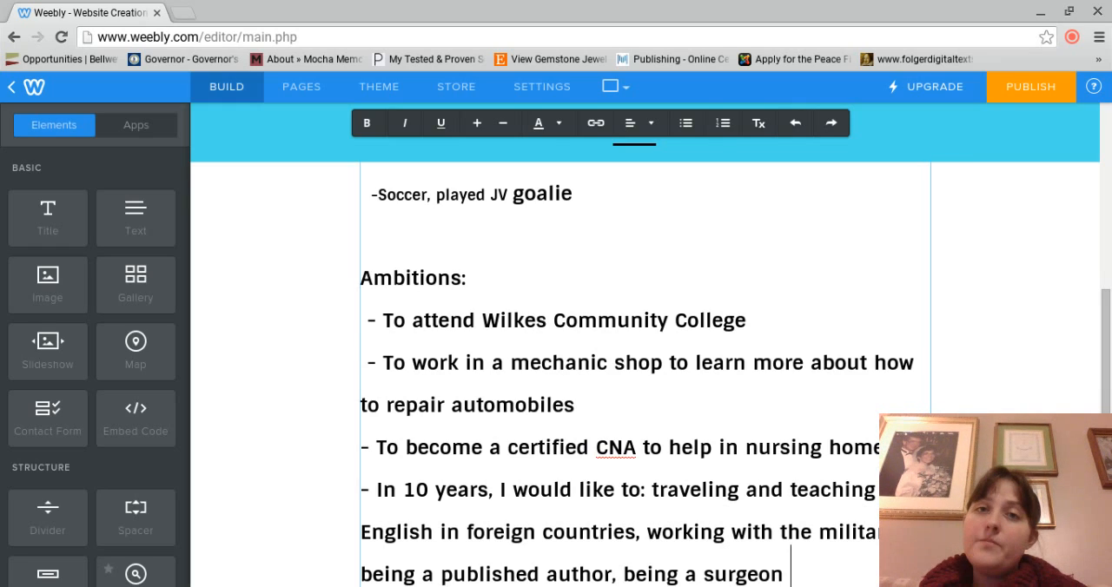
# Step: Add the heading "Accomplishments:" below the list of ambitions, separated from it by a blank line
pyautogui.press('Return')
pyautogui.press('Return')
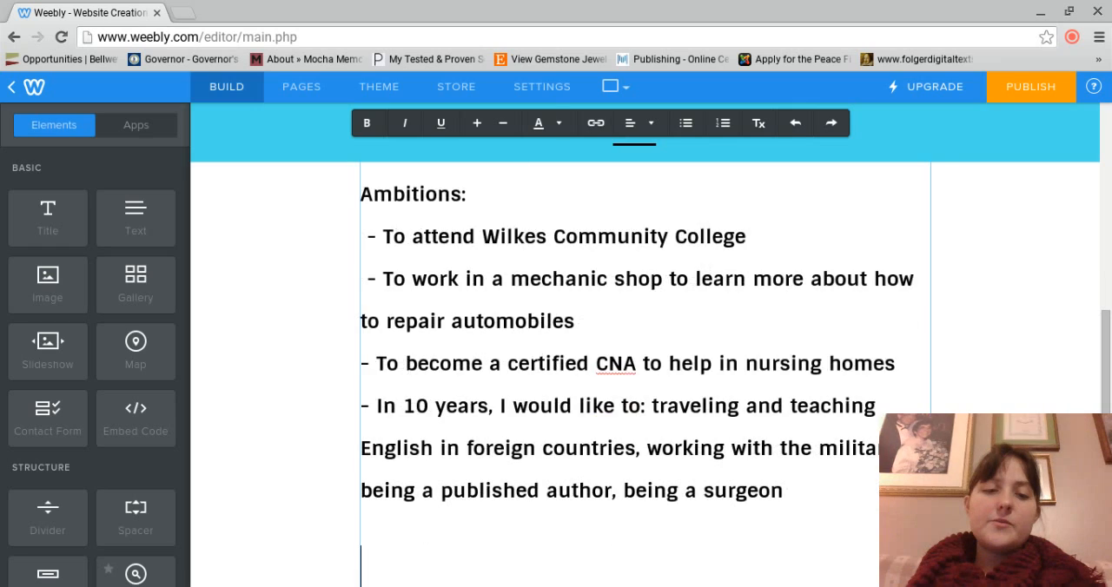
pyautogui.write('Accomplish')
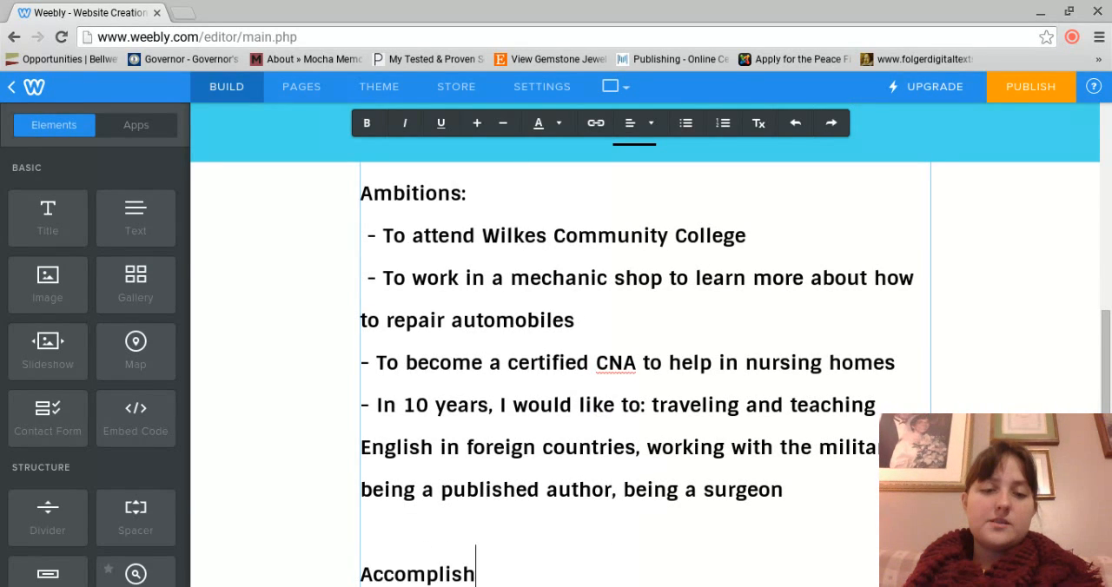
pyautogui.write('ments:')
# Step: Add a first accomplishment entry reading "-A honor roll / A-B honor roll"
pyautogui.press('Return')
pyautogui.write('-')
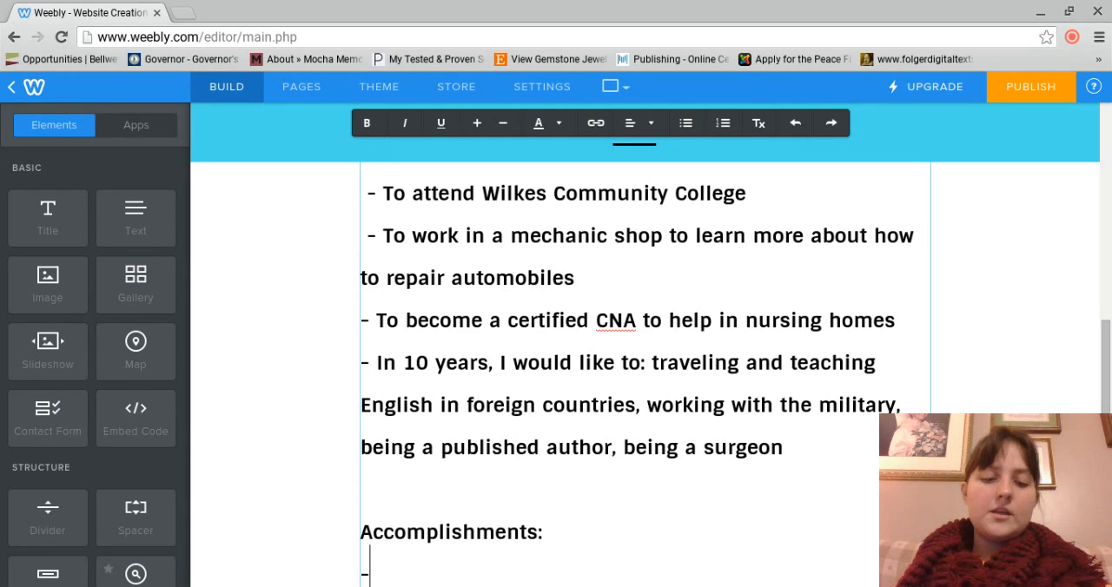
pyautogui.write('A honor r')
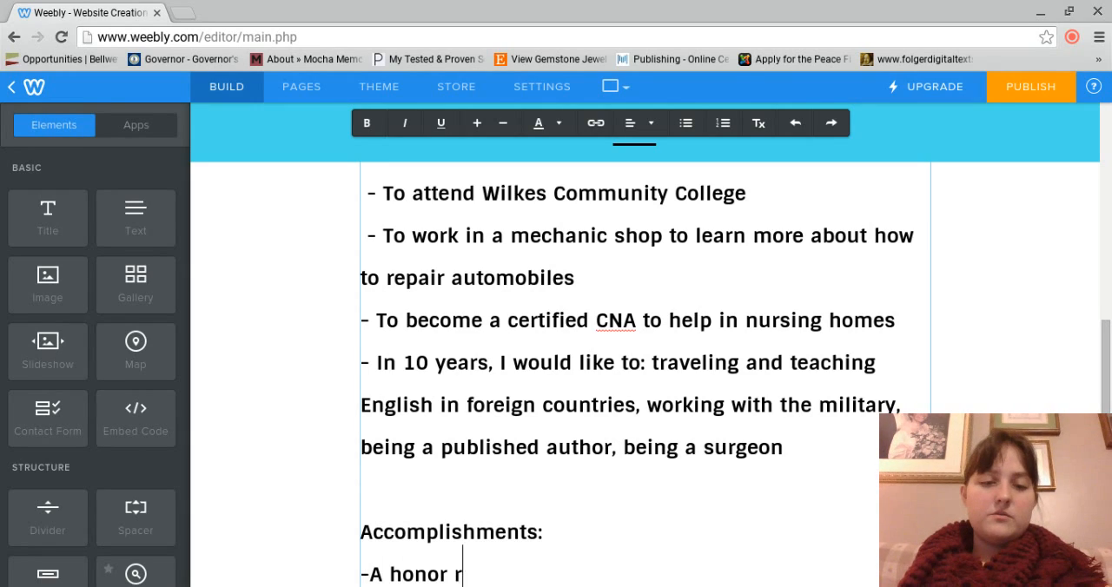
pyautogui.write('oll / A-')
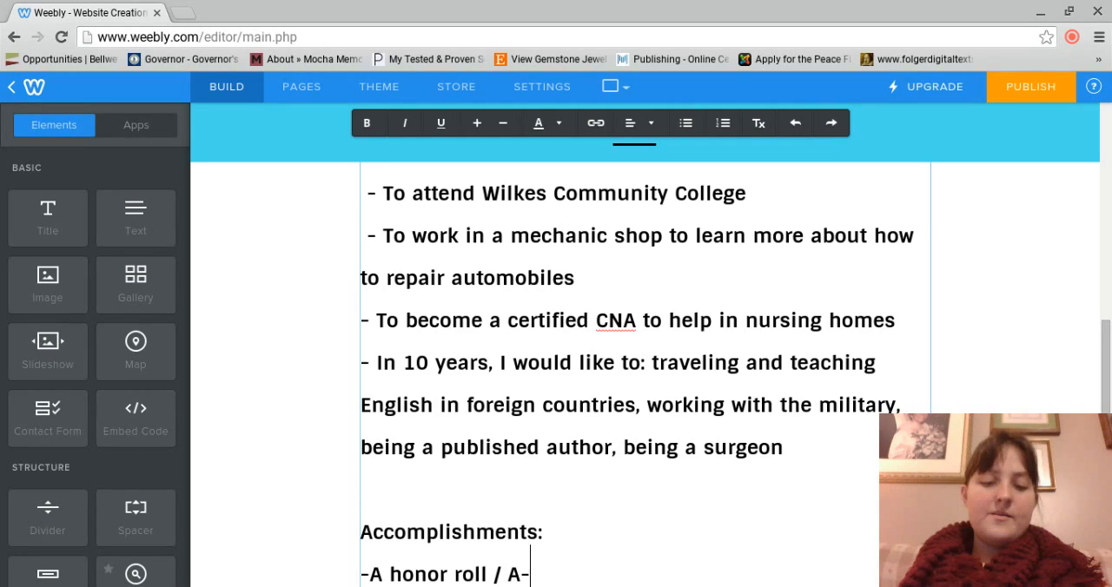
pyautogui.write('B honor rol')
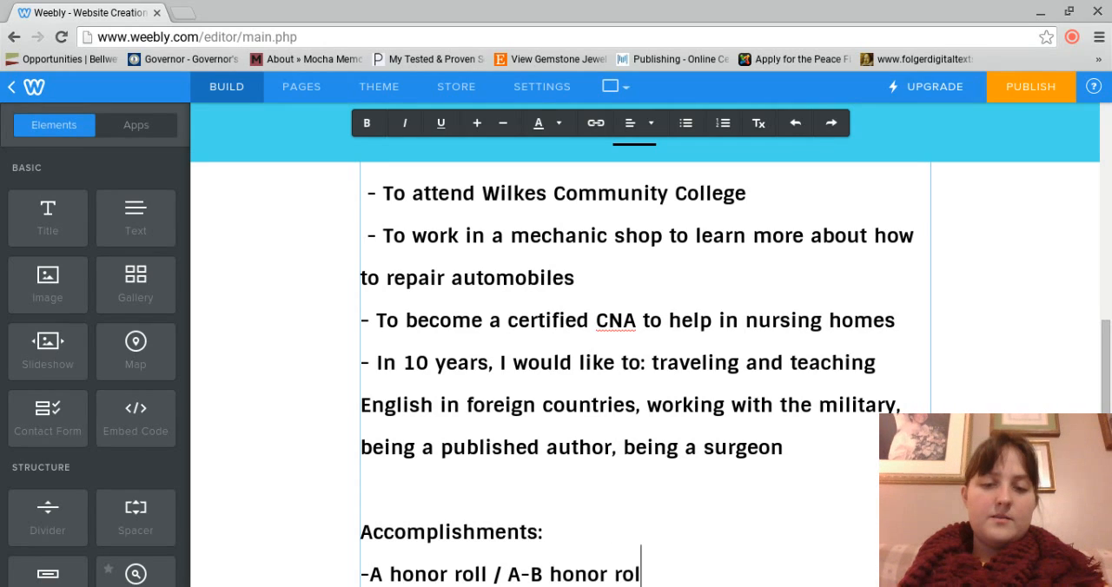
pyautogui.write('l')
# Step: Add a second accomplishment entry reading "-Got employee of the month at Waffle House in October of 2015"
pyautogui.press('Return')
pyautogui.write('-')
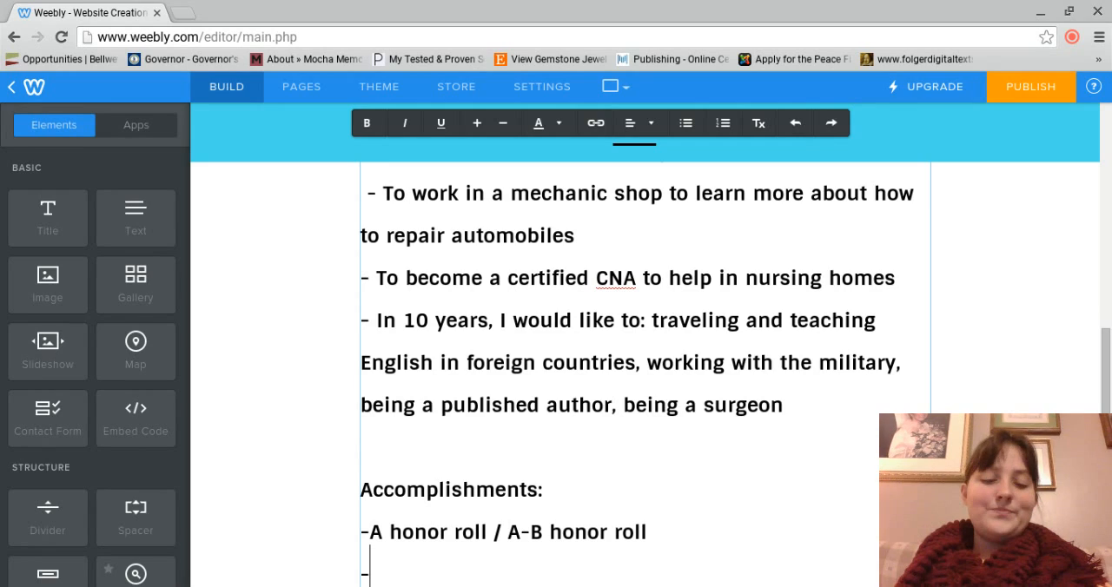
pyautogui.write('Got employe')
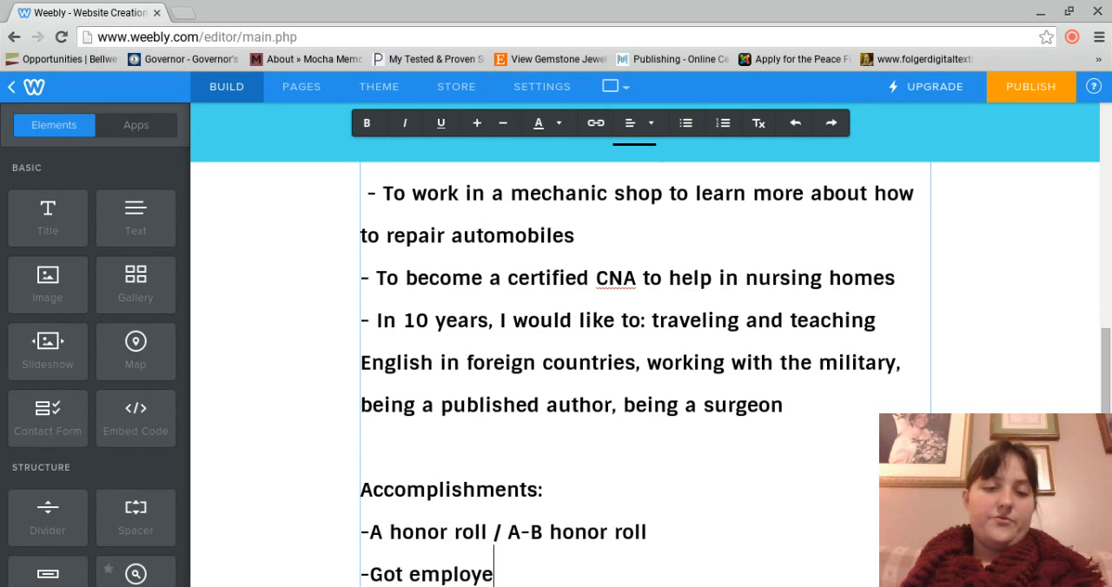
pyautogui.write('e of the month at')
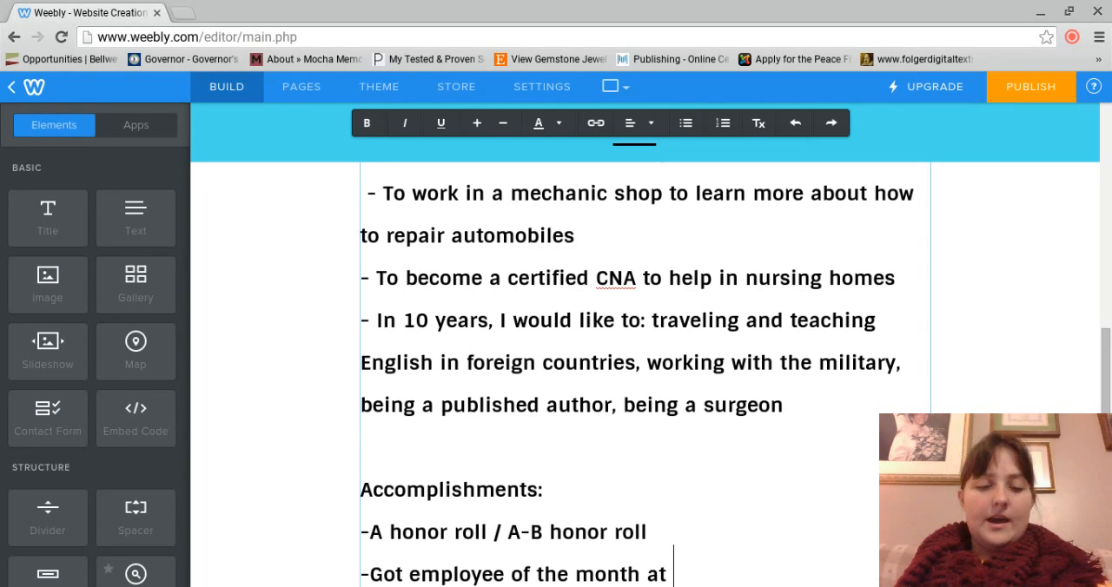
pyautogui.write('Waffle House')
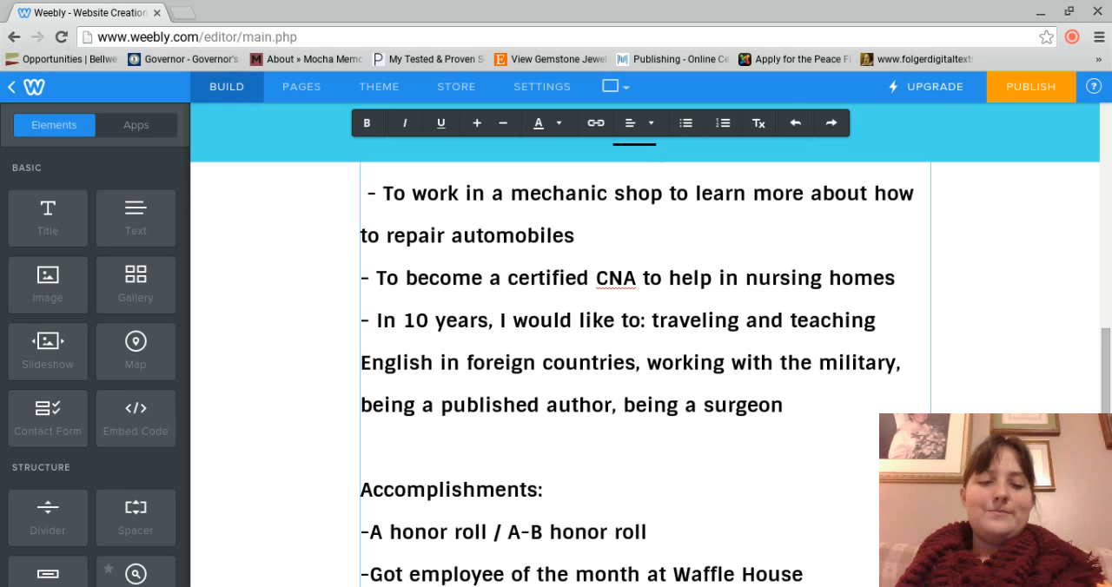
pyautogui.write('in October of ')
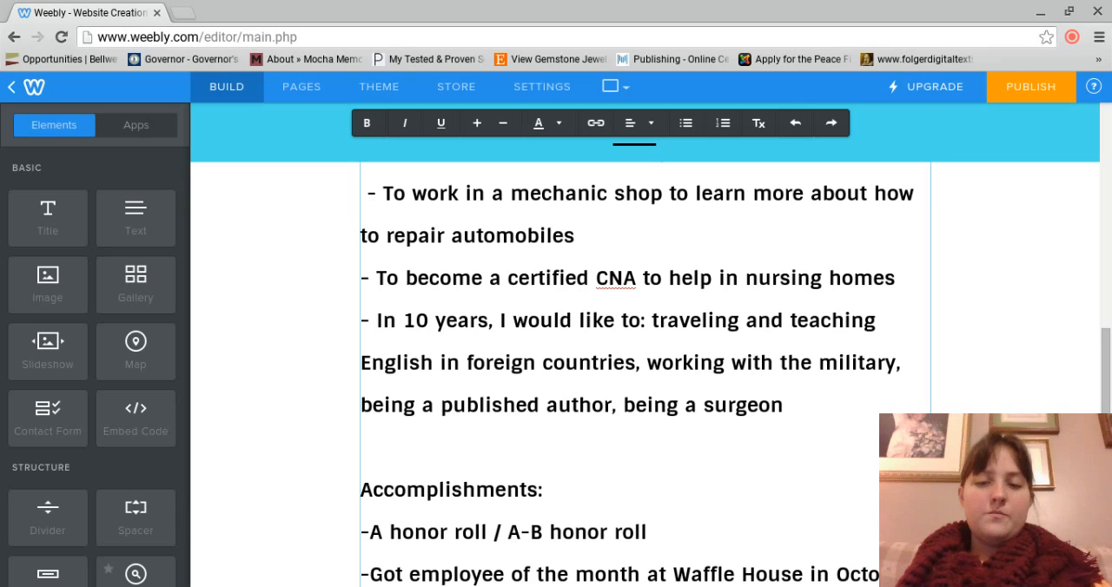
pyautogui.write('2015')
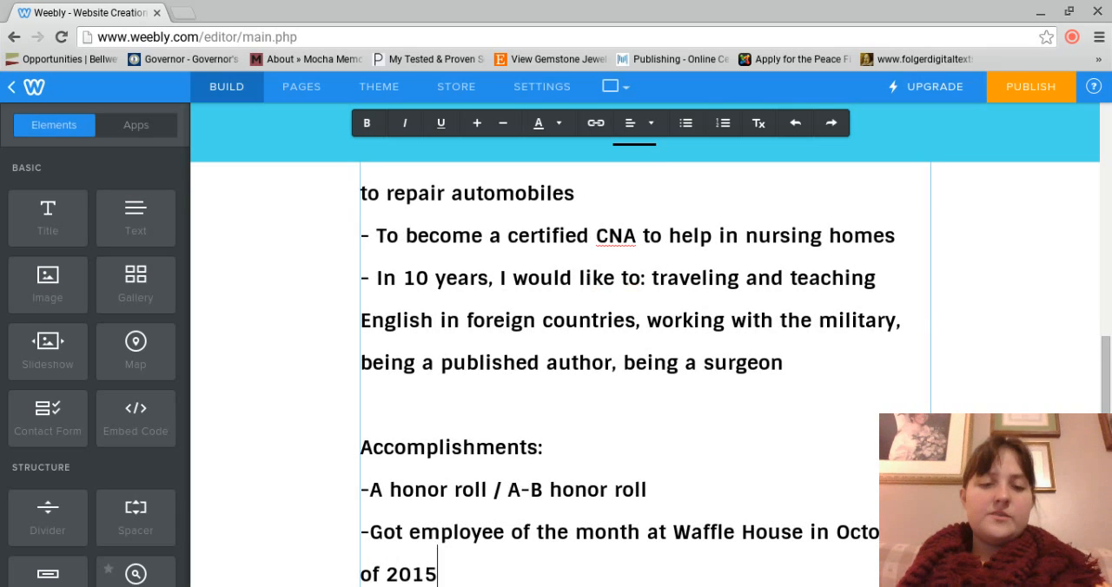
# Step: Add a third accomplishment entry reading "- Received the Student of the Year Award"
pyautogui.press('Return')
pyautogui.write('-')
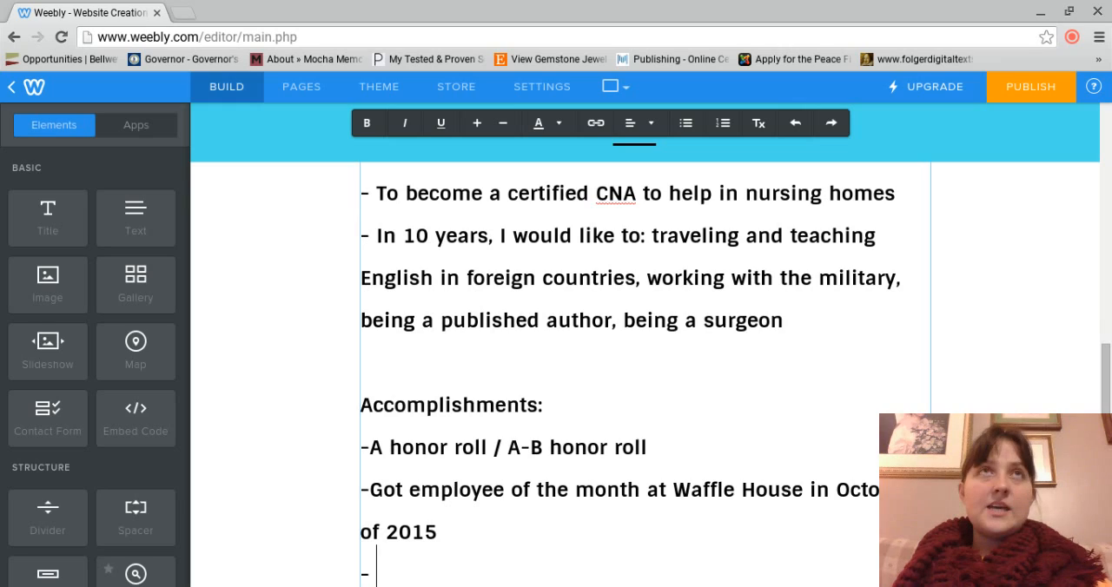
pyautogui.write(' Go')
pyautogui.press('BackSpace')
pyautogui.press('BackSpace')
pyautogui.press('BackSpace')
pyautogui.write('Rec')
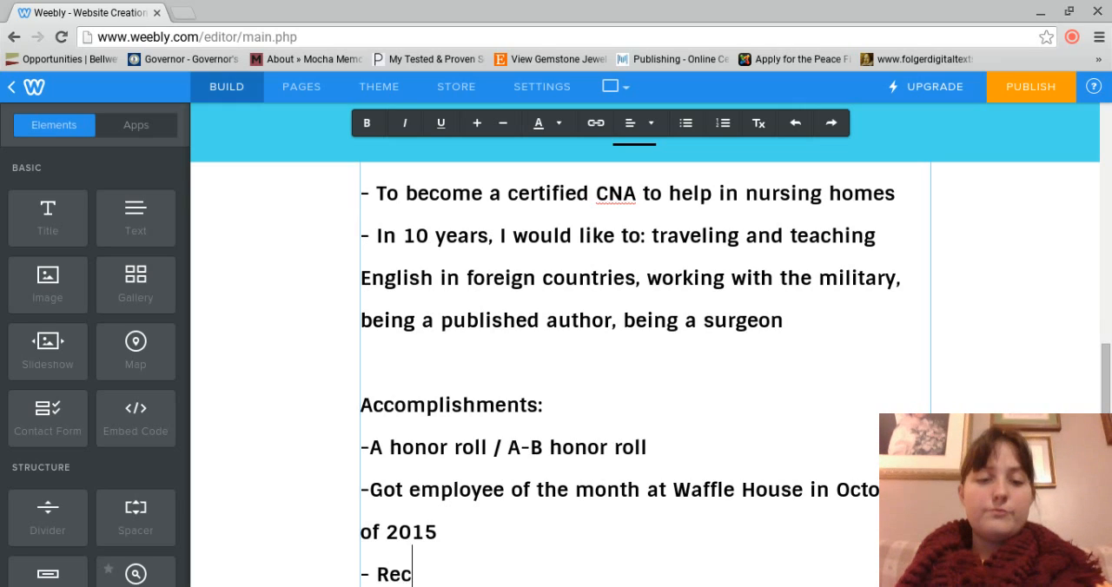
pyautogui.write('eived the Student of ')
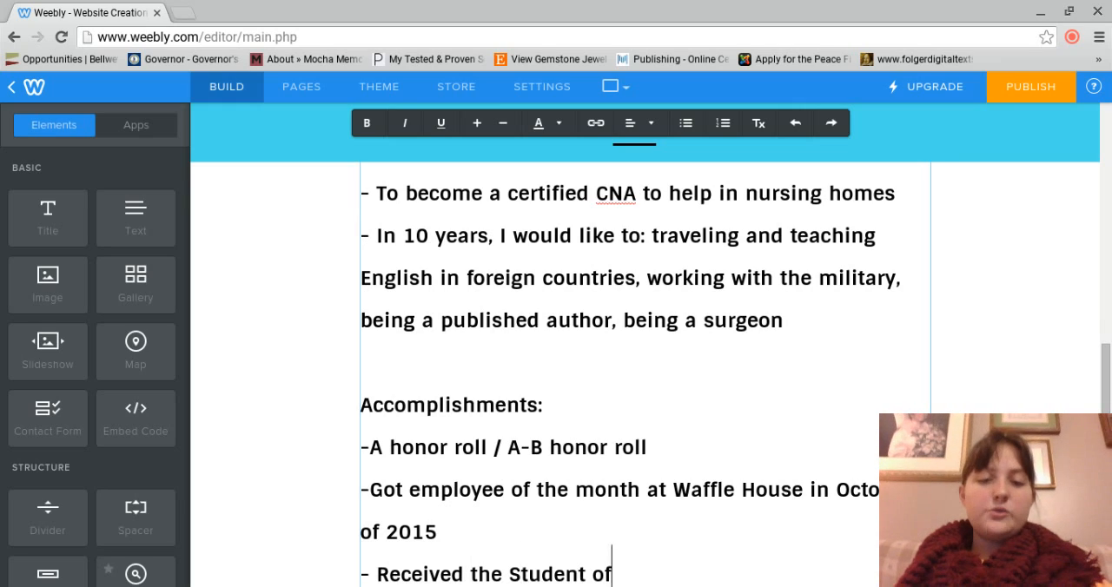
pyautogui.write('the Year Aw')
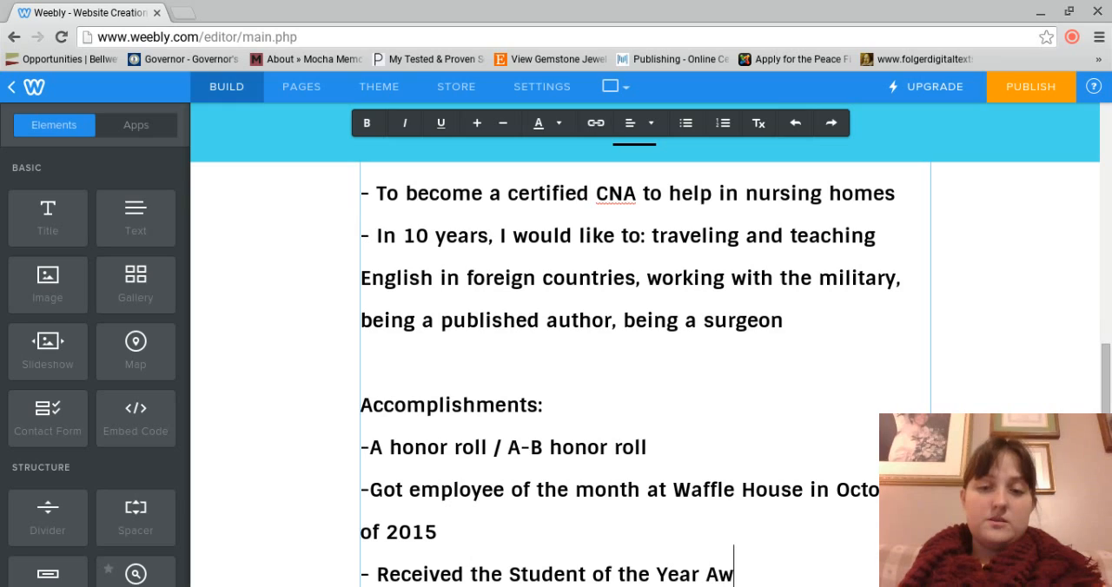
pyautogui.write('ard')
# Step: Add a fourth accomplishment entry reading "-Athlete of the Year Award"
pyautogui.press('Return')
pyautogui.write('-')
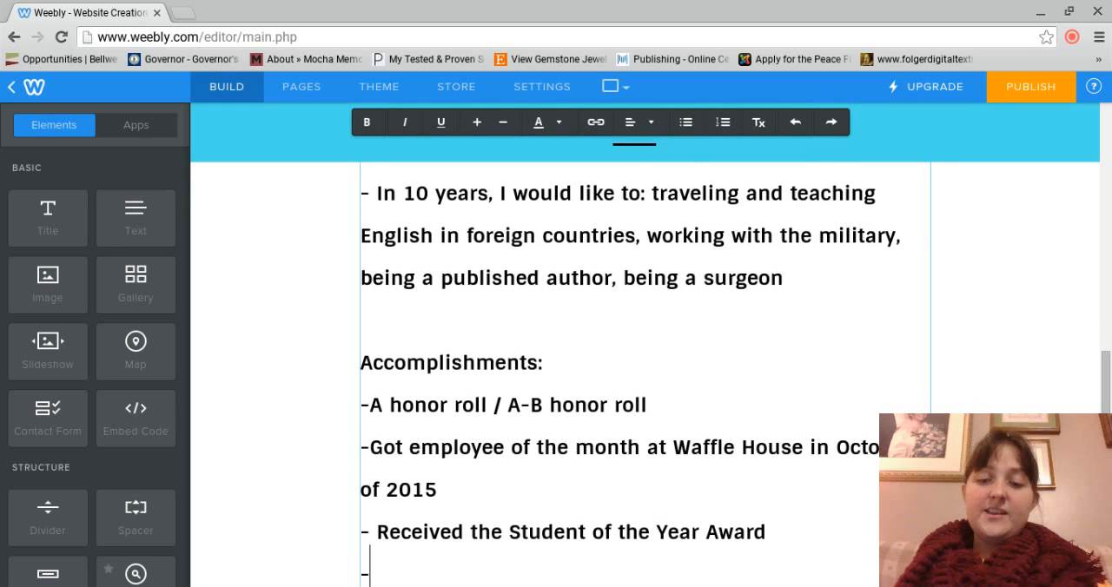
pyautogui.write('Athlete of the ')
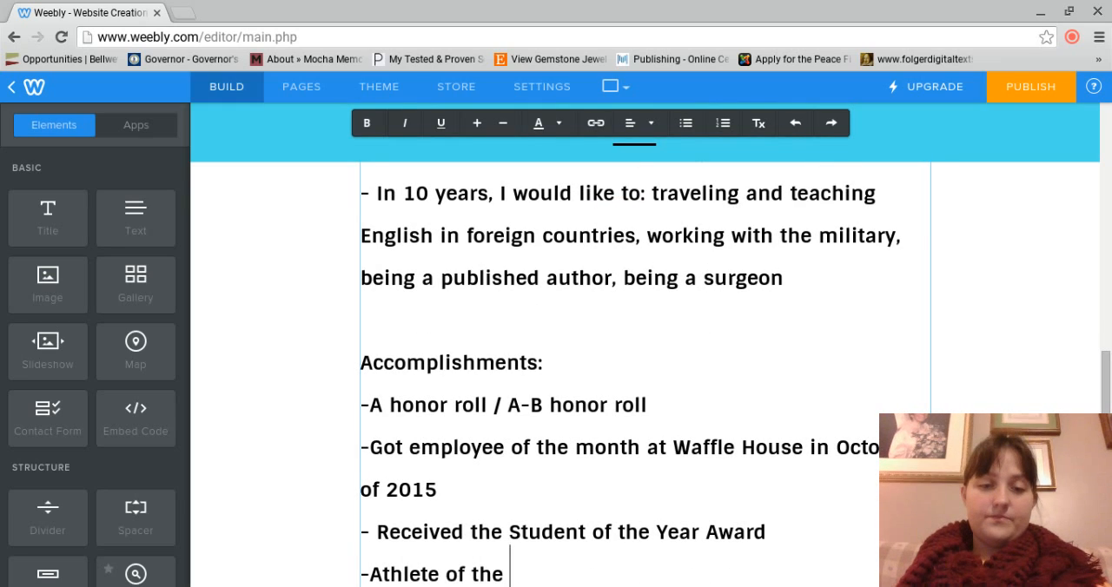
pyautogui.write('Year Award')
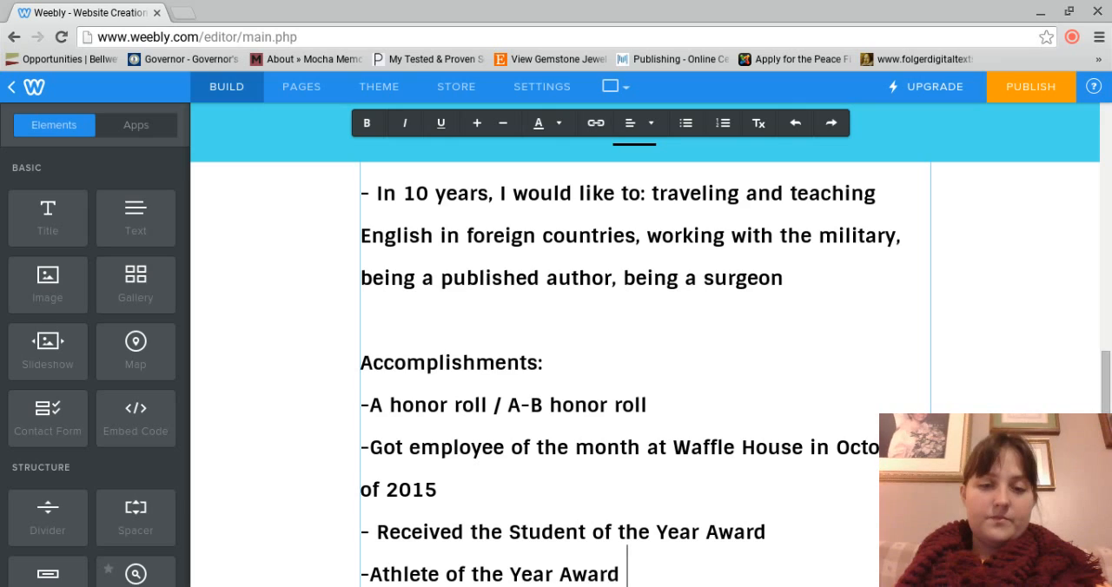
# Step: Add a fifth accomplishment entry reading "- Runner-up for (blank award)"
pyautogui.press('Return')
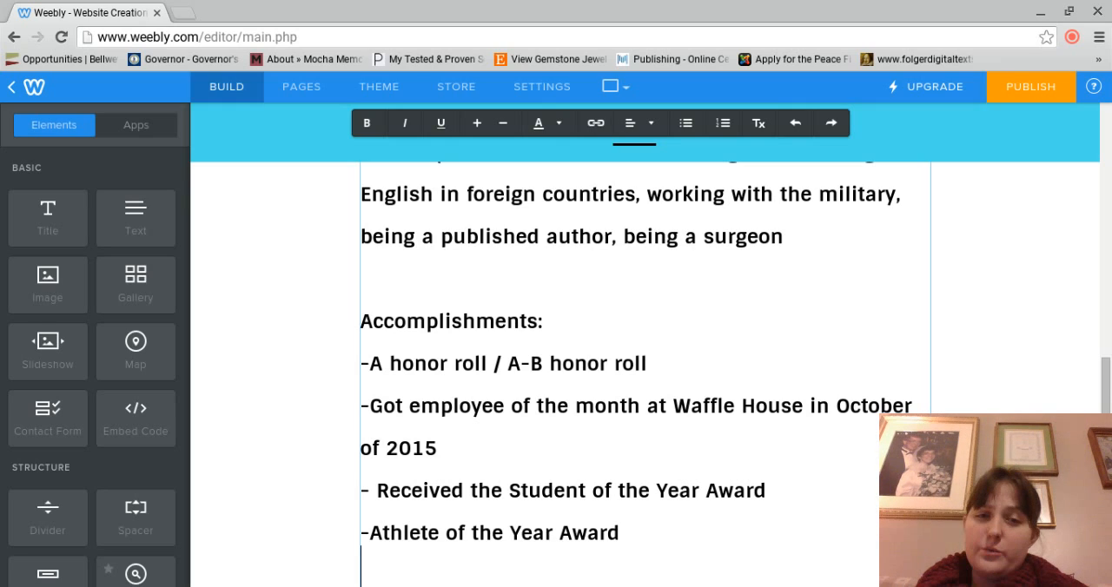
pyautogui.write('-')
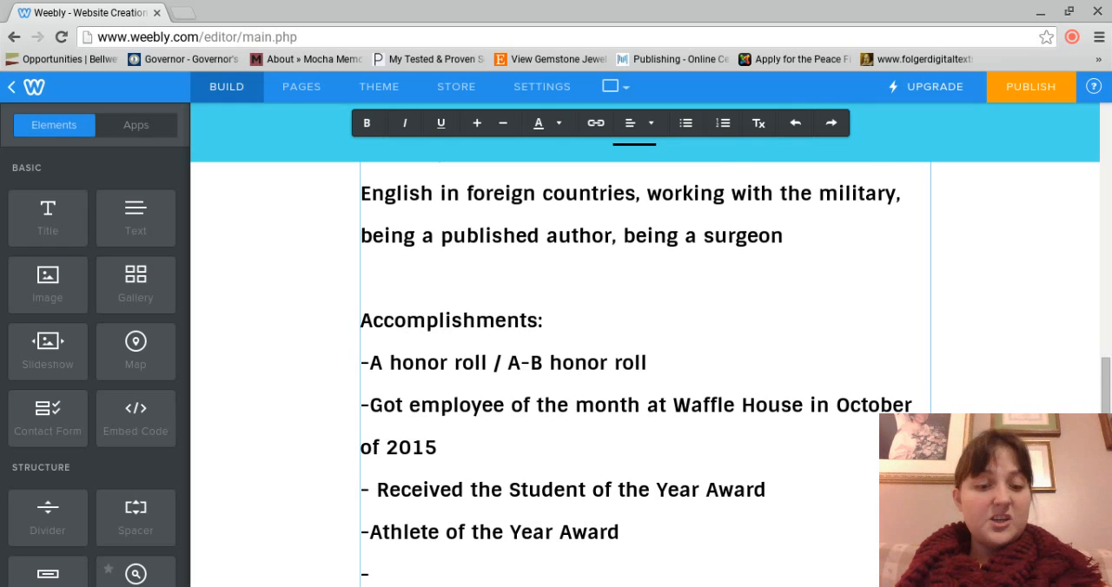
pyautogui.write('Runner-up for ')
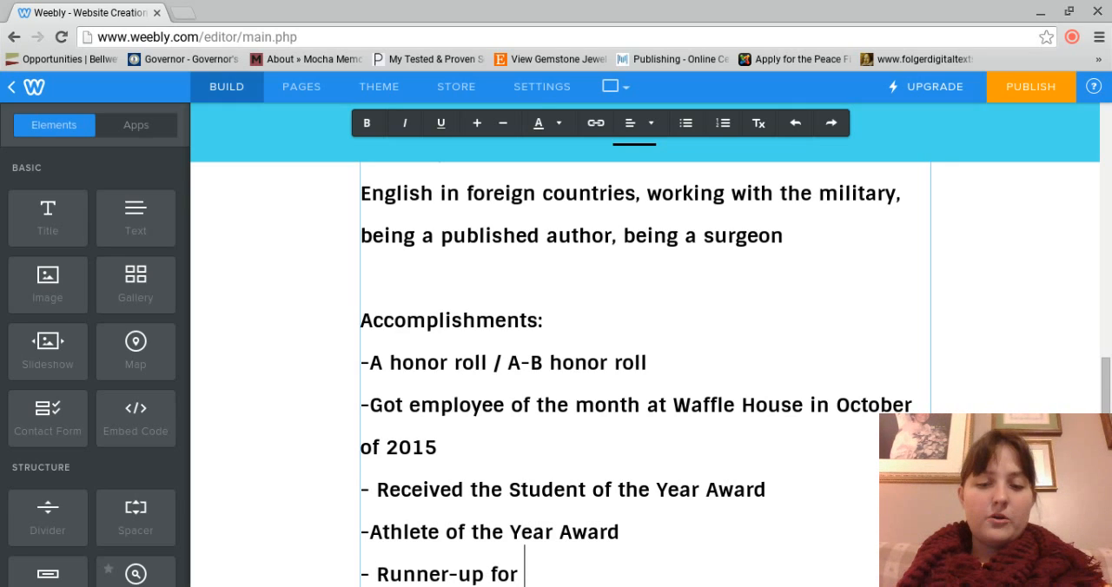
pyautogui.write('(blan')
pyautogui.press('BackSpace')
pyautogui.press('BackSpace')
pyautogui.write('lank')
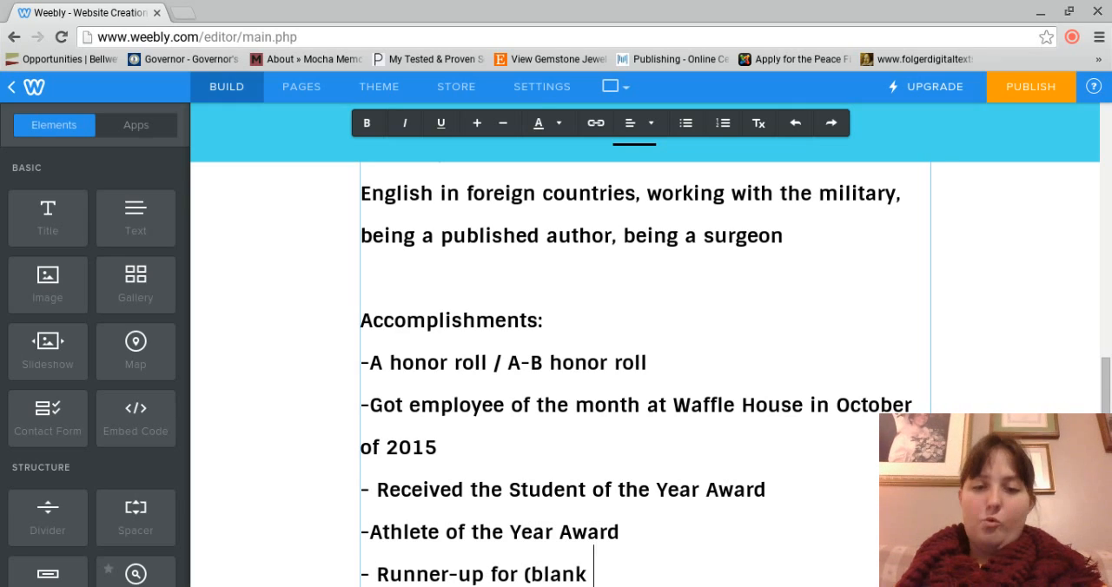
pyautogui.write(' award)')
# Step: Add a sixth accomplishment entry reading "- Interviewed for the Roan Scholarship"
pyautogui.press('Return')
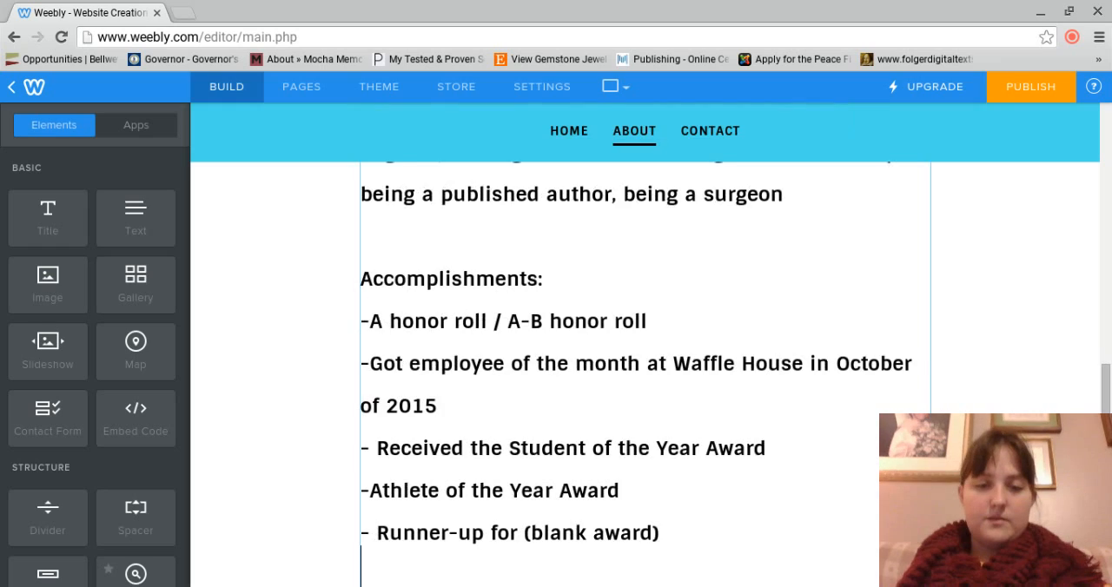
pyautogui.write('- ')
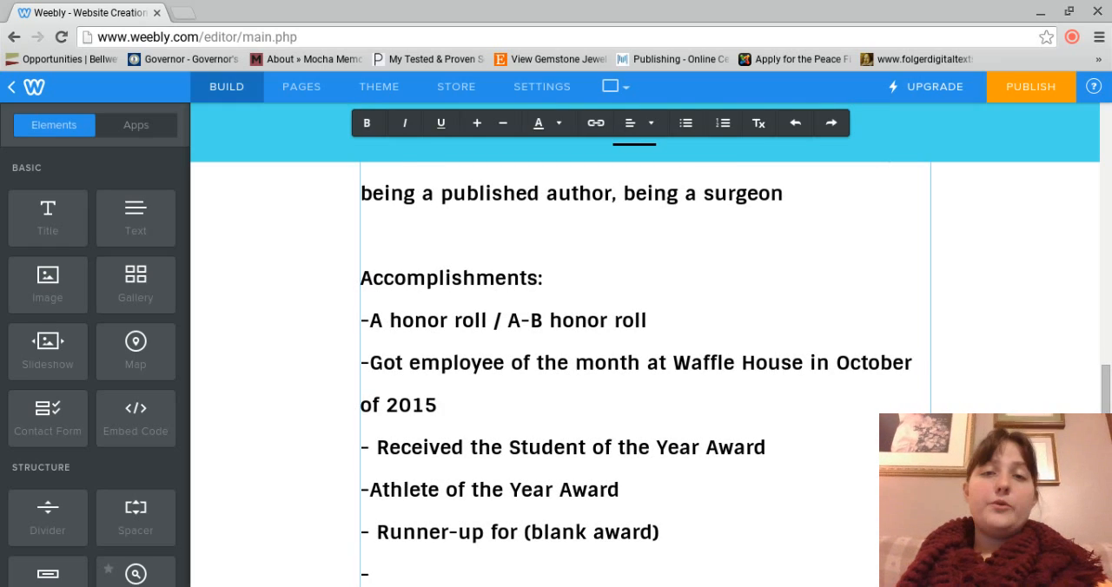
pyautogui.write('Interviewed ')
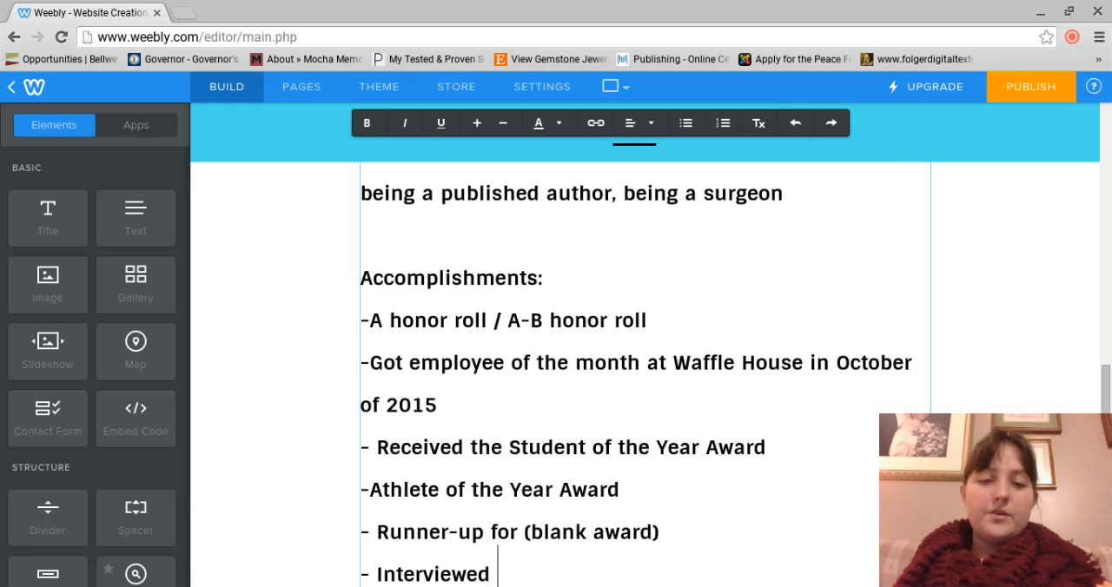
pyautogui.write('for the Roan Scho')
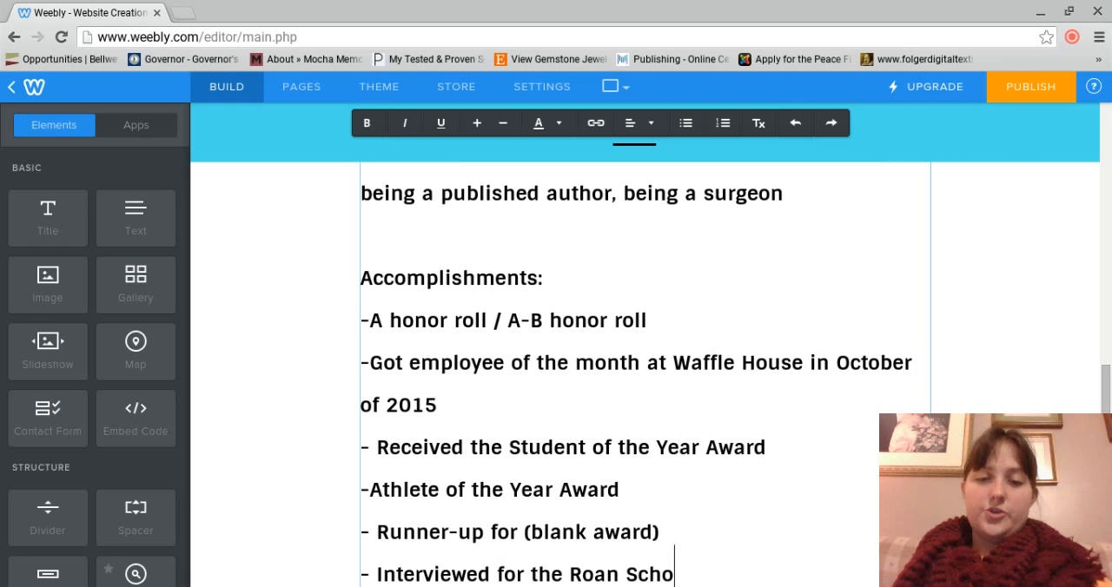
pyautogui.write('larship')
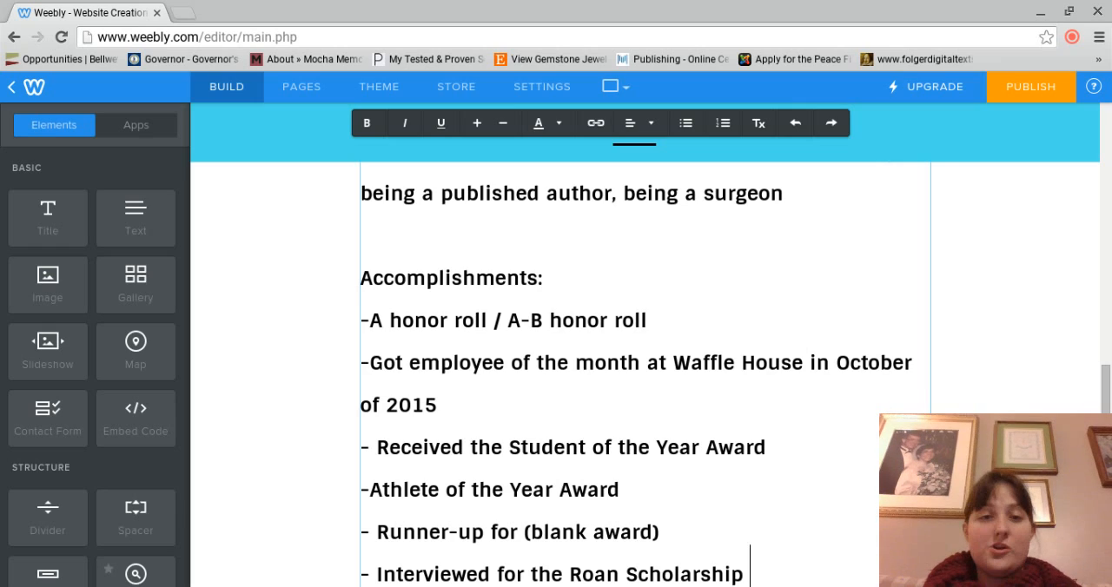
# Step: Add the heading "Personal Information:" below the accomplishments, separated from them by a blank line
pyautogui.scroll(10, 1109, 195)
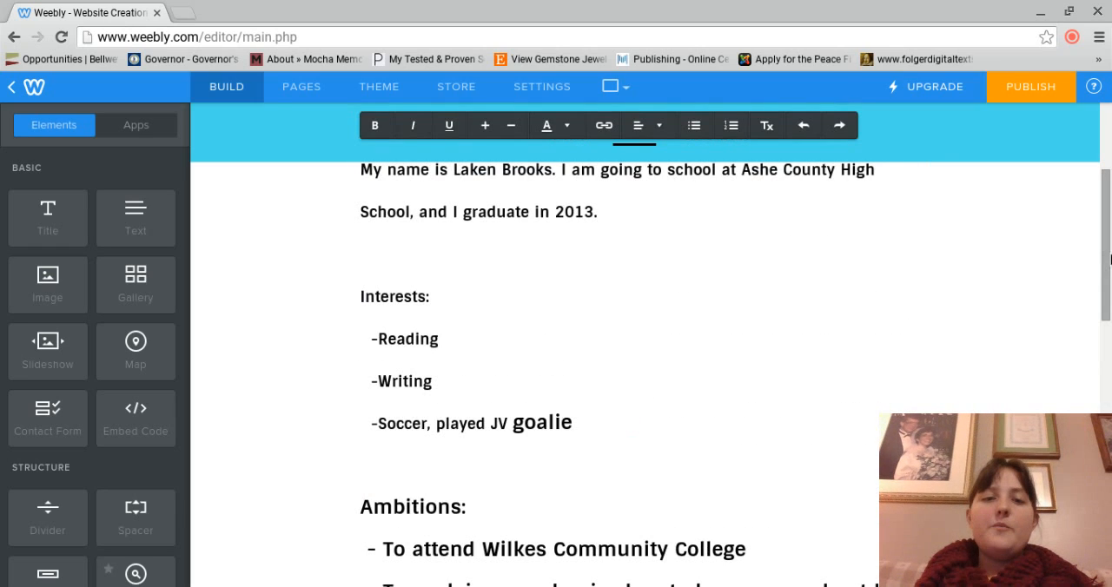
pyautogui.moveTo(1109, 196); pyautogui.dragTo(1110, 529)
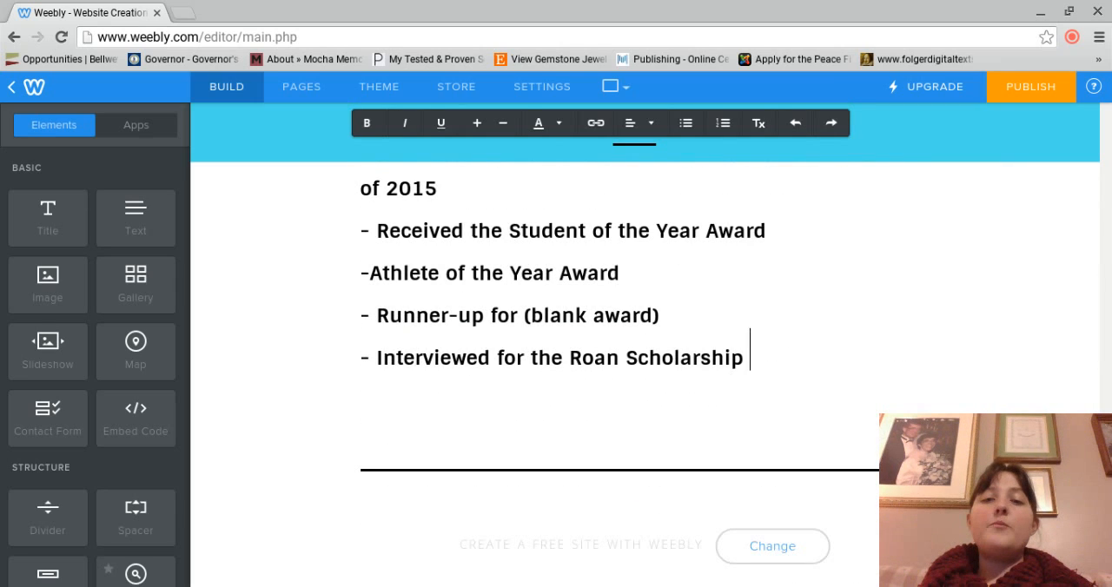
pyautogui.press('Return')
pyautogui.press('Return')
pyautogui.write('Person')
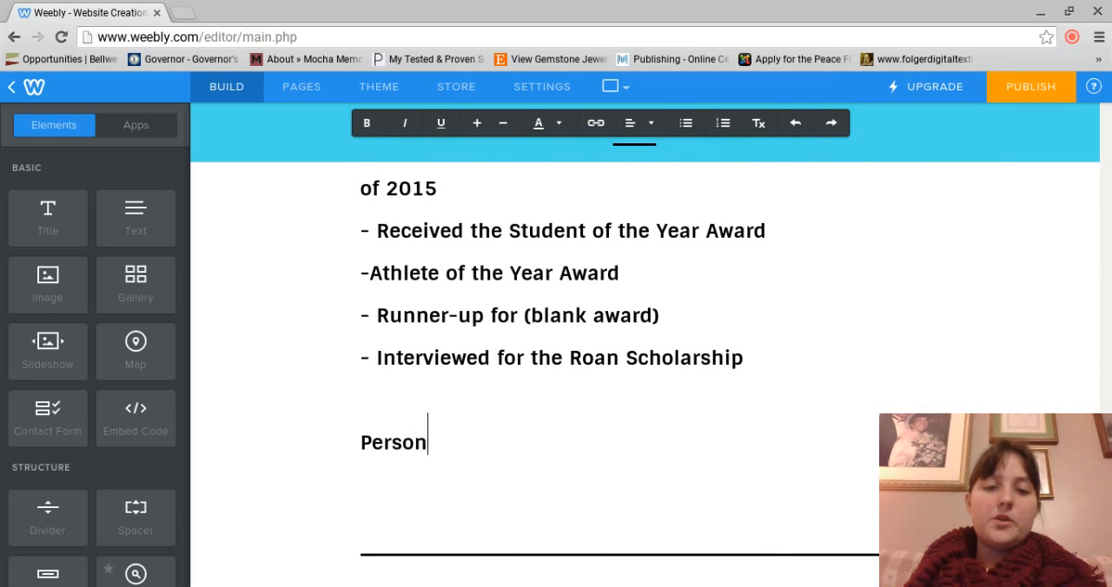
pyautogui.write('al Information')
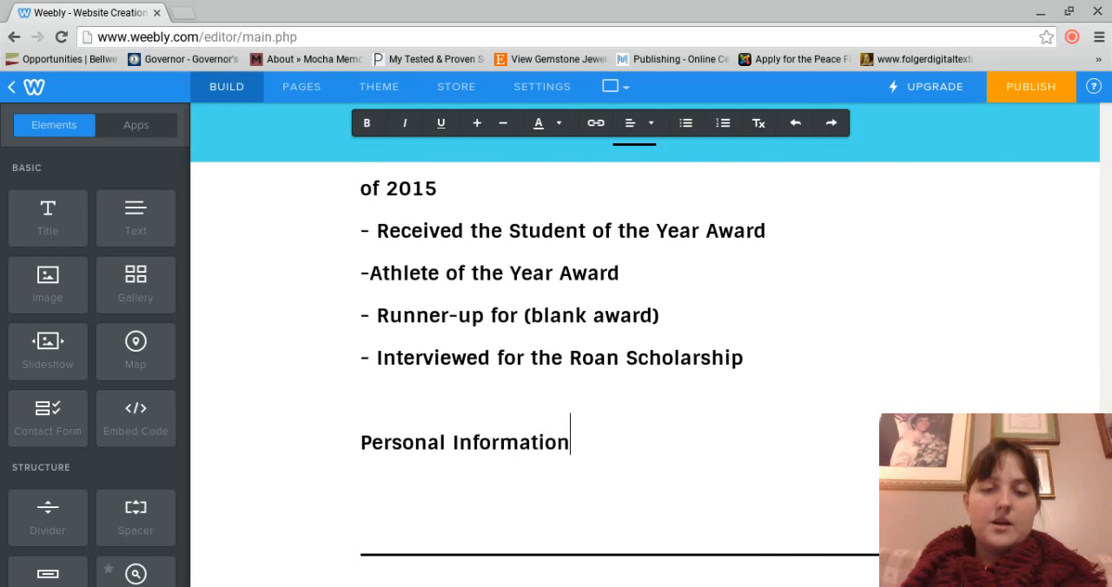
pyautogui.write(':')
# Step: Start the personal information with "- I was raised in North Carolina and I knew I wanted to be a teacher when I learned to read"
pyautogui.press('Return')
pyautogui.write('-')
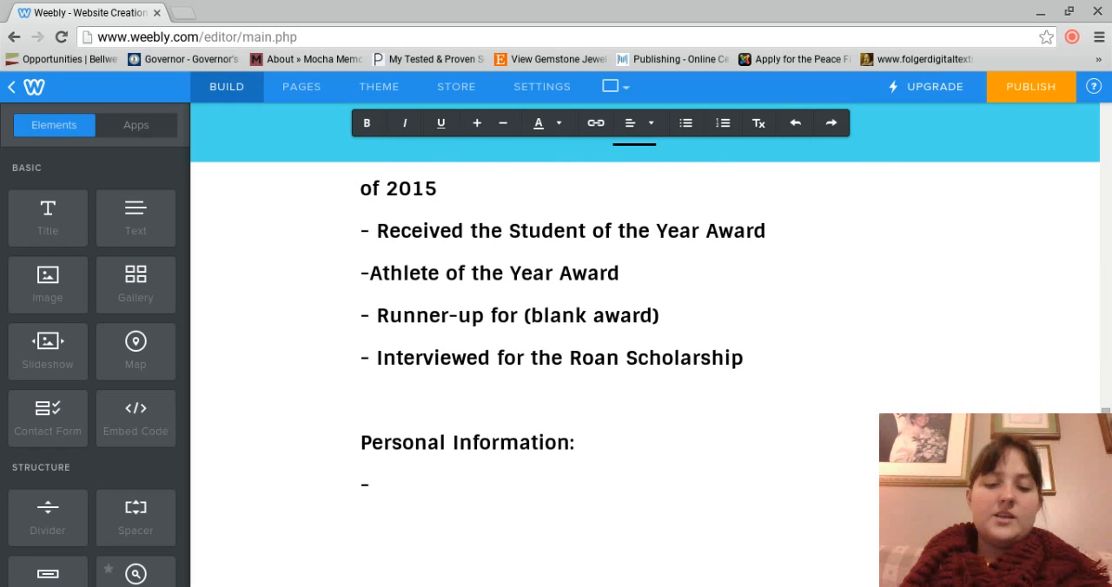
pyautogui.write('I was raised i')
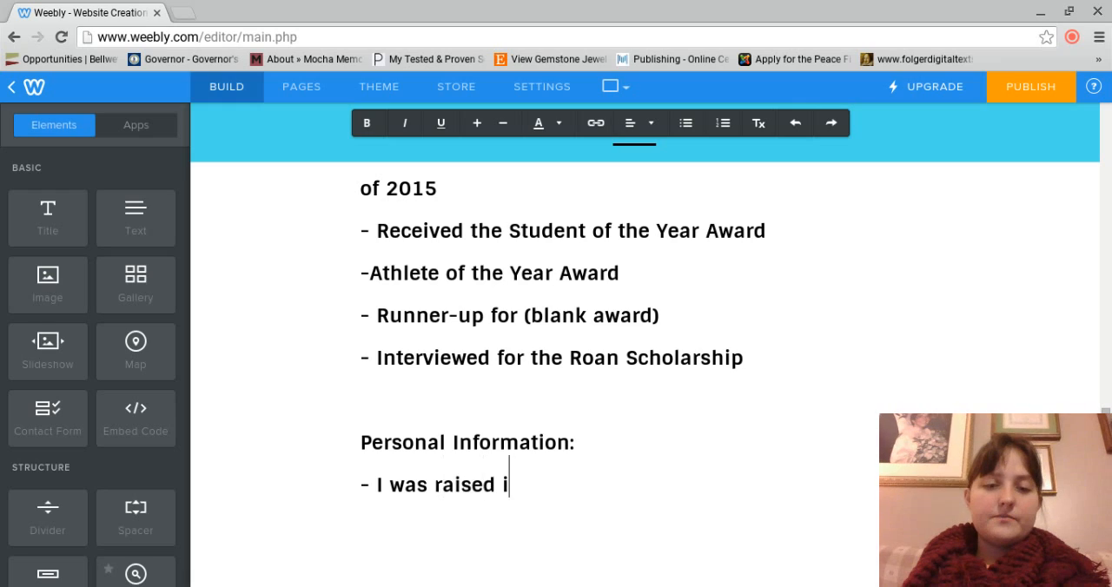
pyautogui.write('n North ')
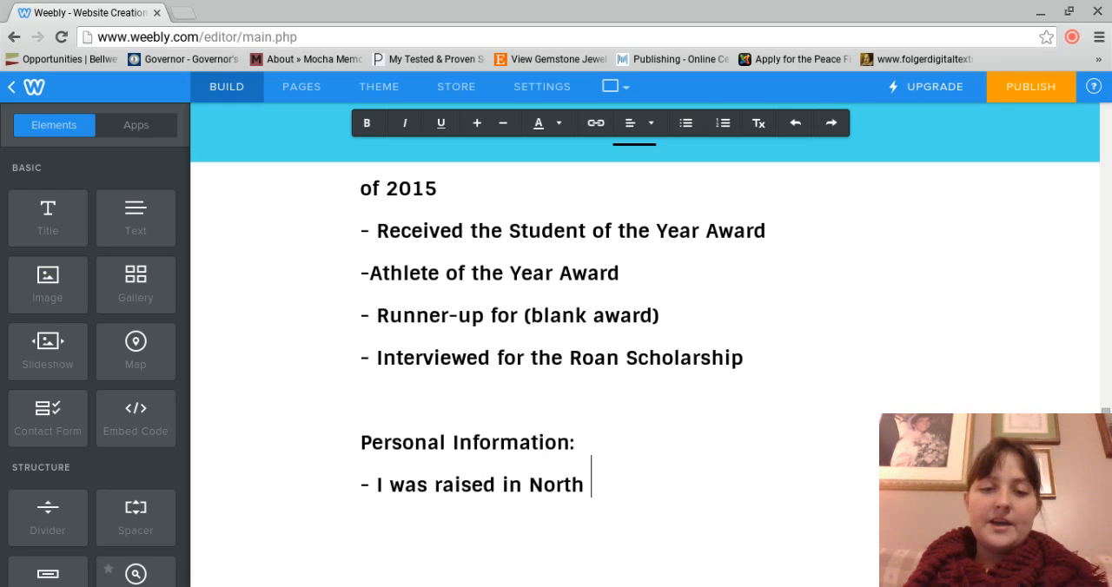
pyautogui.write('Carolina and I ')
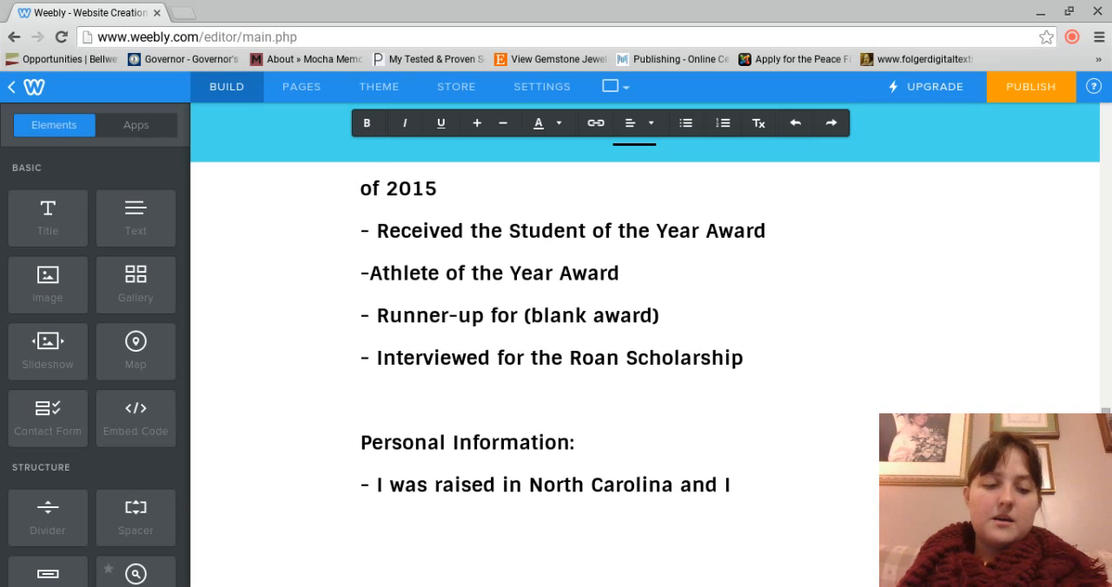
pyautogui.write('knew I want')
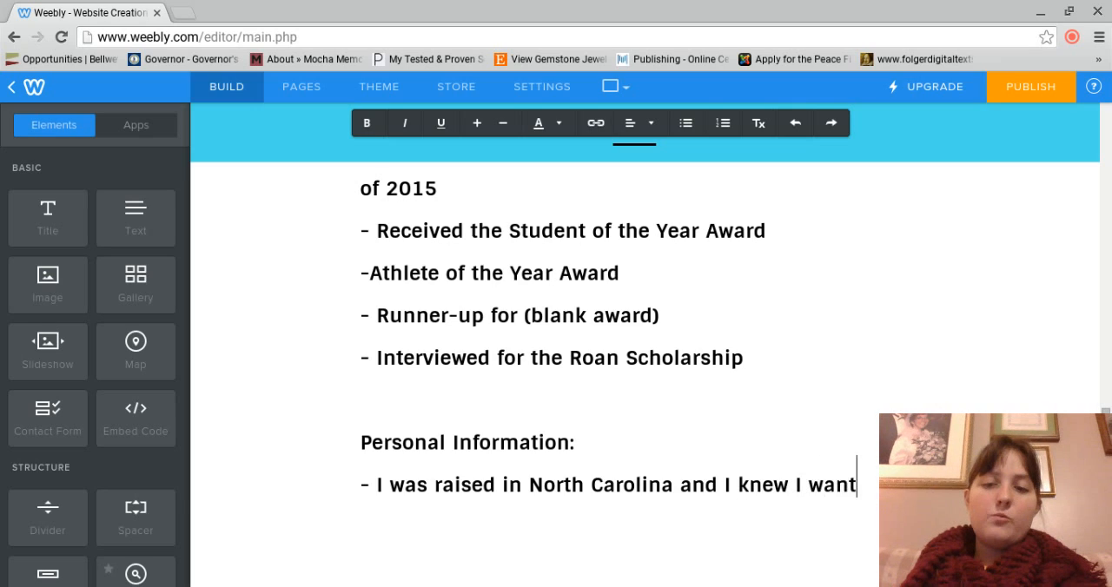
pyautogui.write('ed be a teacher ')
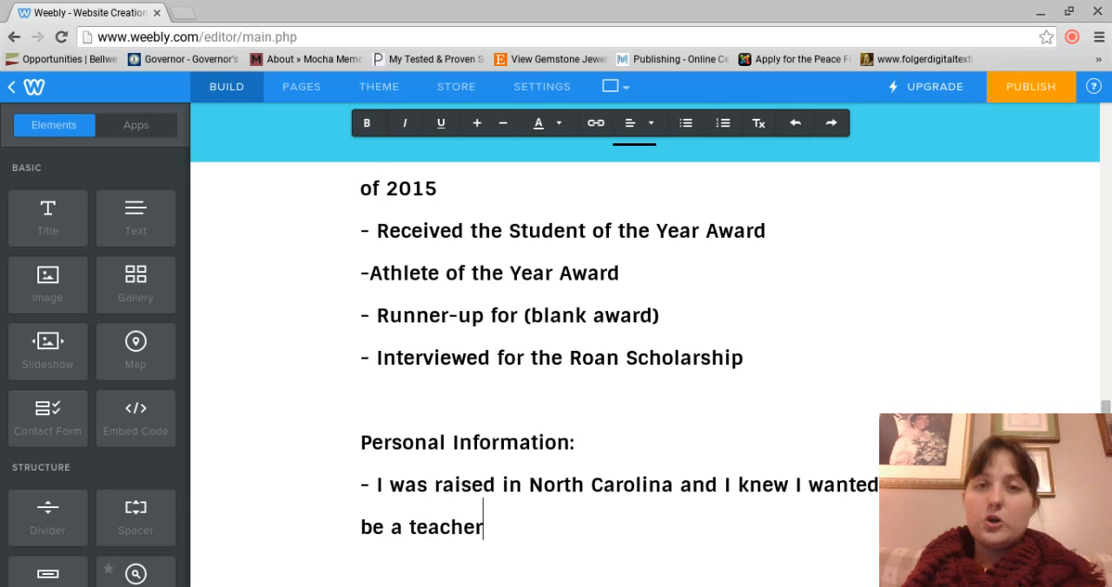
pyautogui.write('when I ')
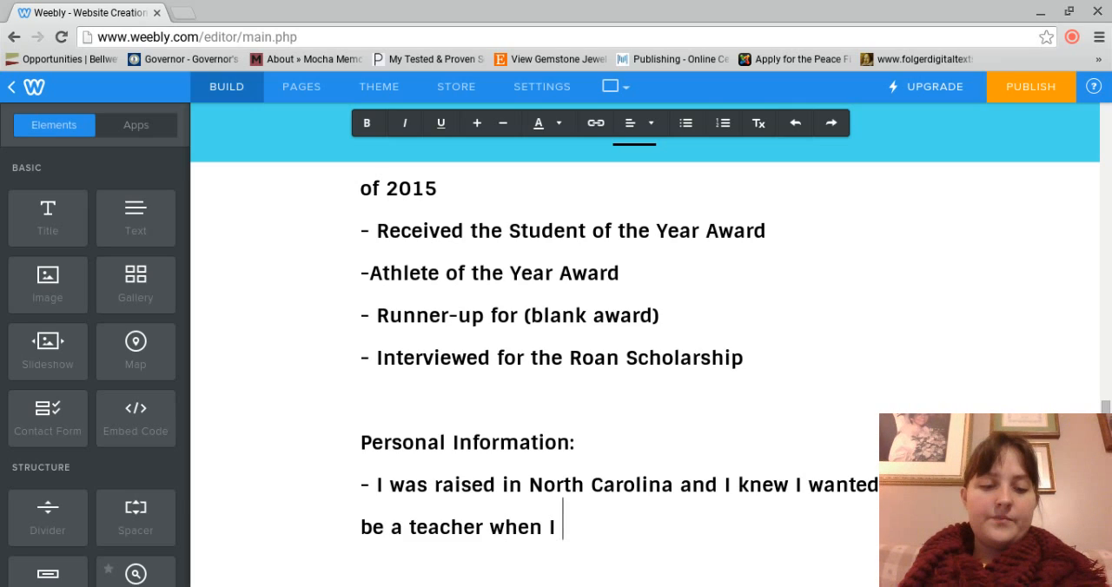
pyautogui.write('learned')
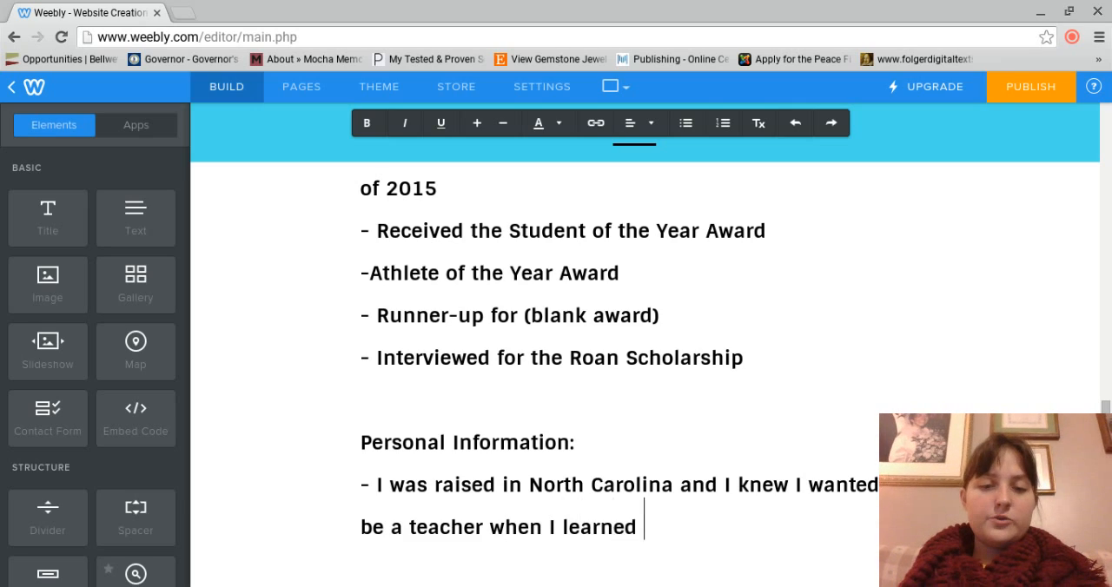
pyautogui.write(' to read. When I read, I ')
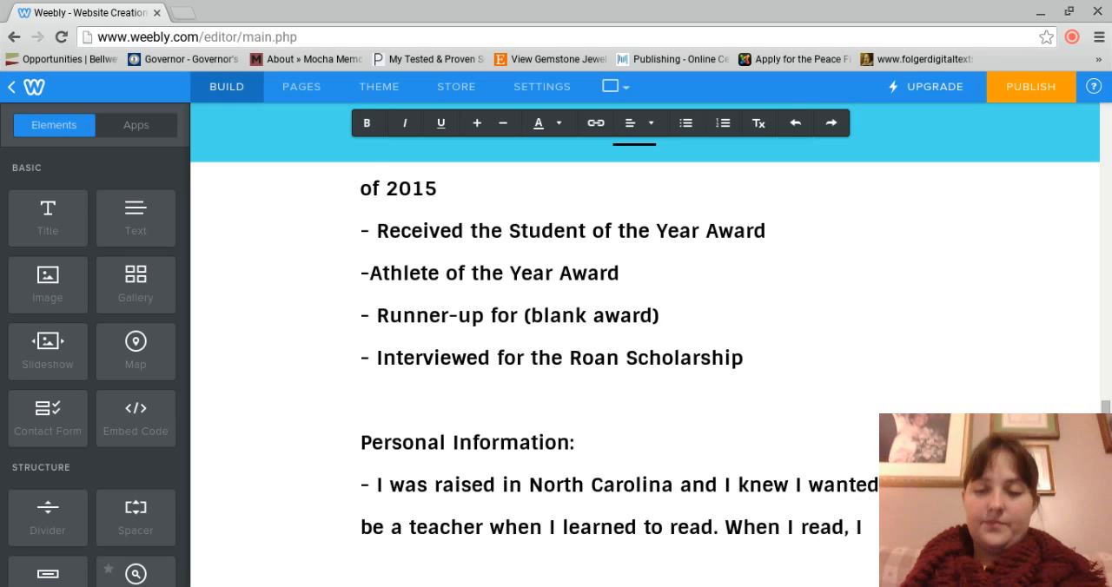
pyautogui.write('was transported to')
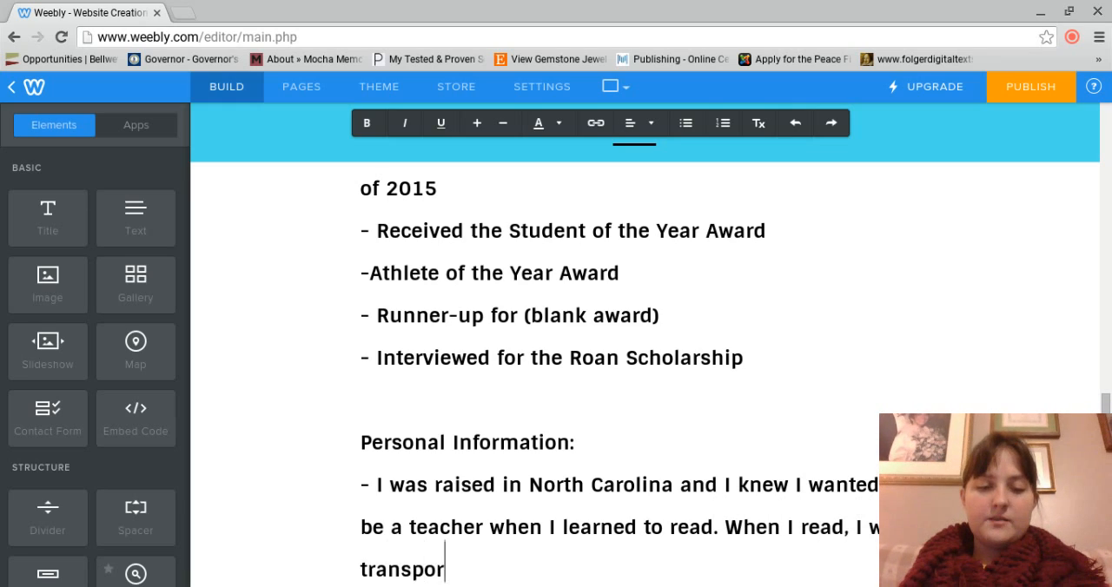
pyautogui.write(' a new world and ')
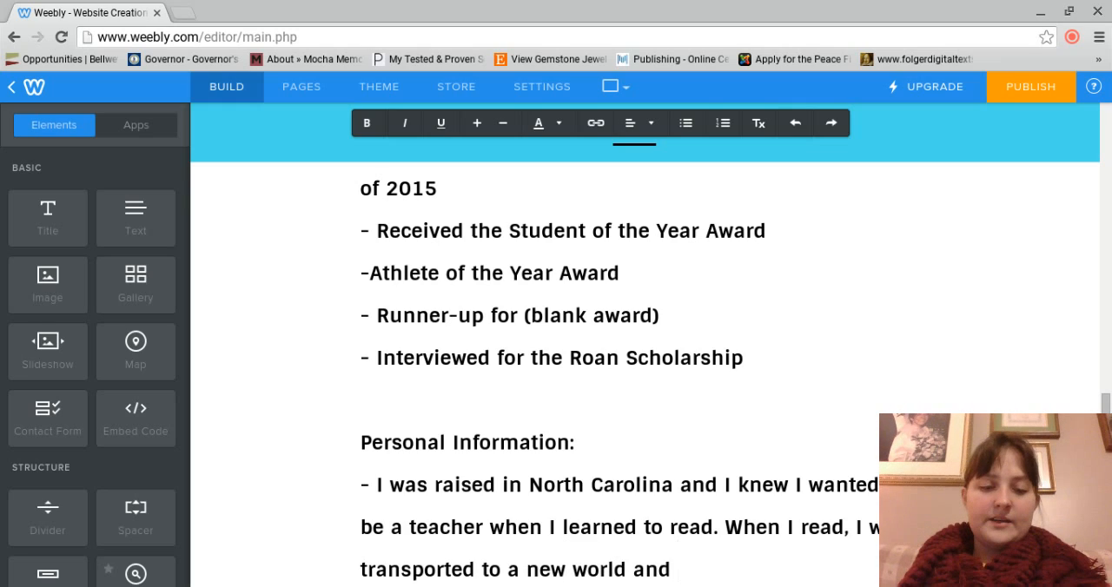
pyautogui.write('I wanted to learn mo ')
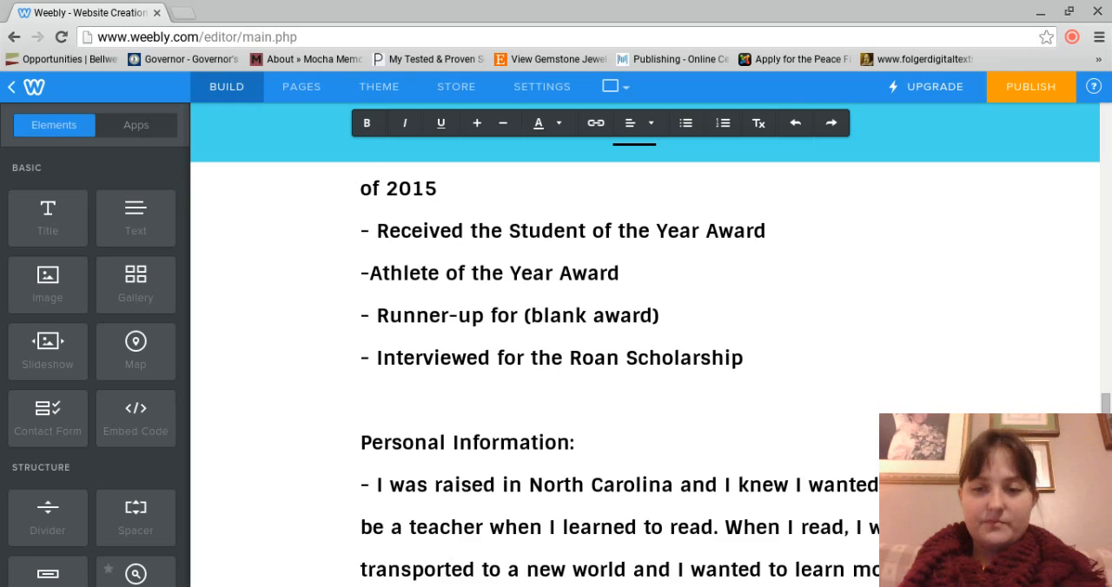
pyautogui.write('The,')
# Step: Add the sentence "Then, I realized that I could help other students gain the joy of reading by becoming a teacher." to the entry
pyautogui.press('BackSpace')
pyautogui.press('BackSpace')
pyautogui.write('n, I re')
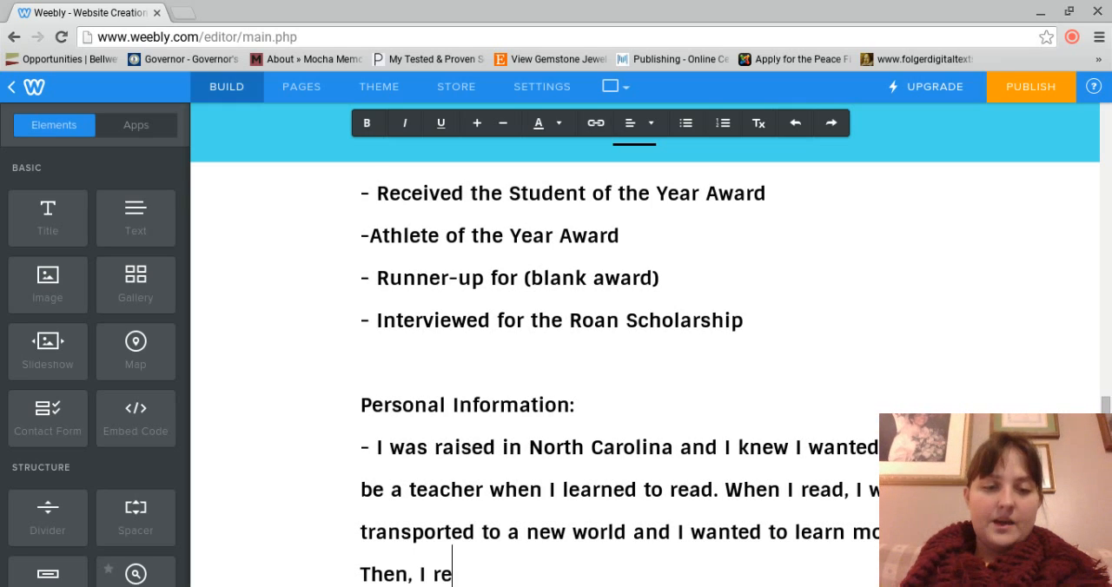
pyautogui.write('alized that I could help m')
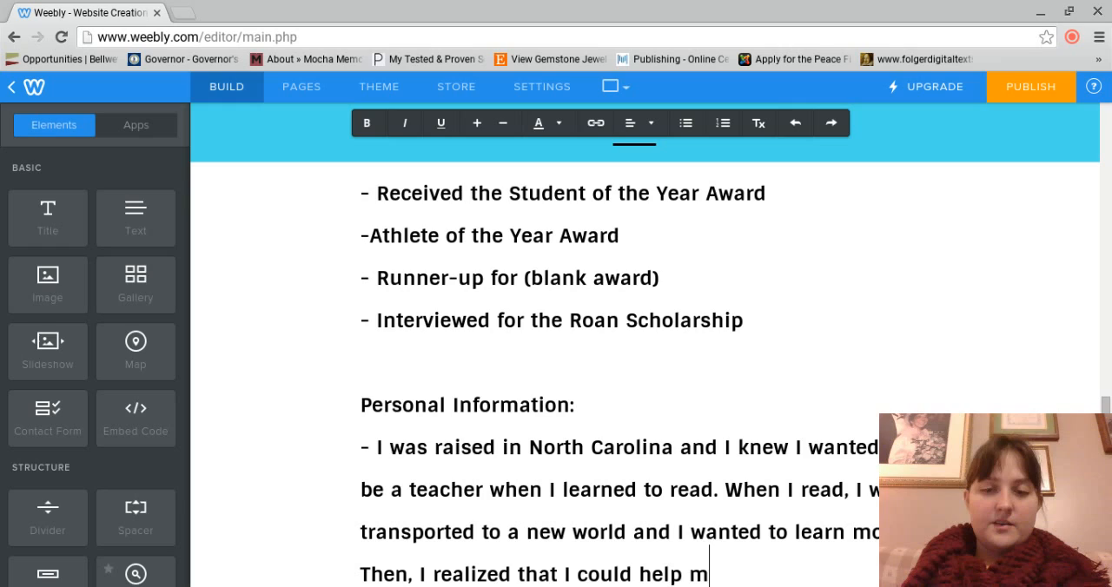
pyautogui.press('BackSpace')
pyautogui.write('ot')
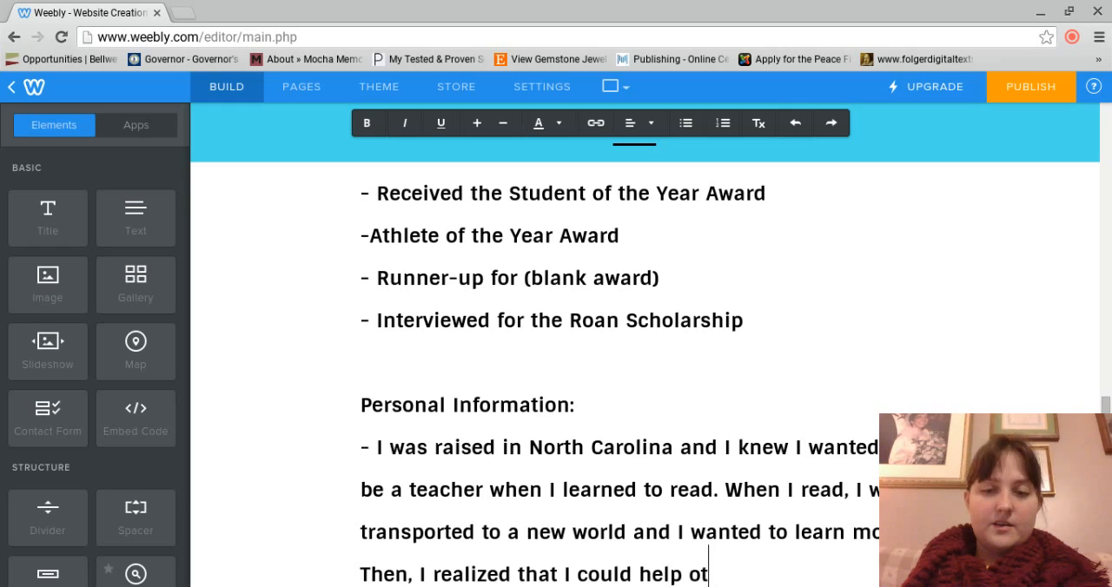
pyautogui.write('her students ')
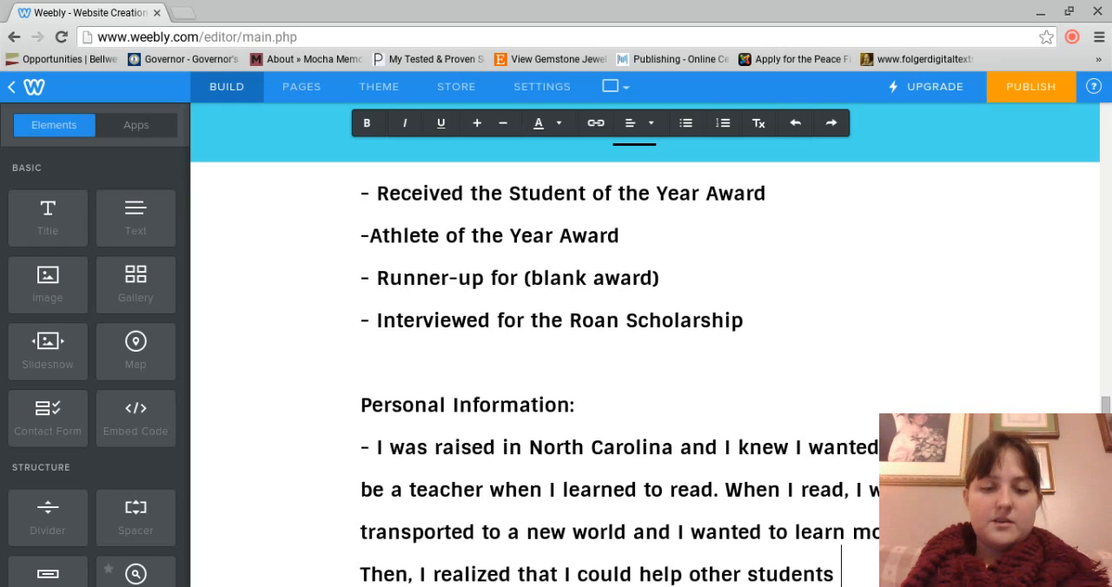
pyautogui.write('gain')
pyautogui.press('BackSpace')
pyautogui.press('BackSpace')
pyautogui.press('BackSpace')
pyautogui.write('gain j')
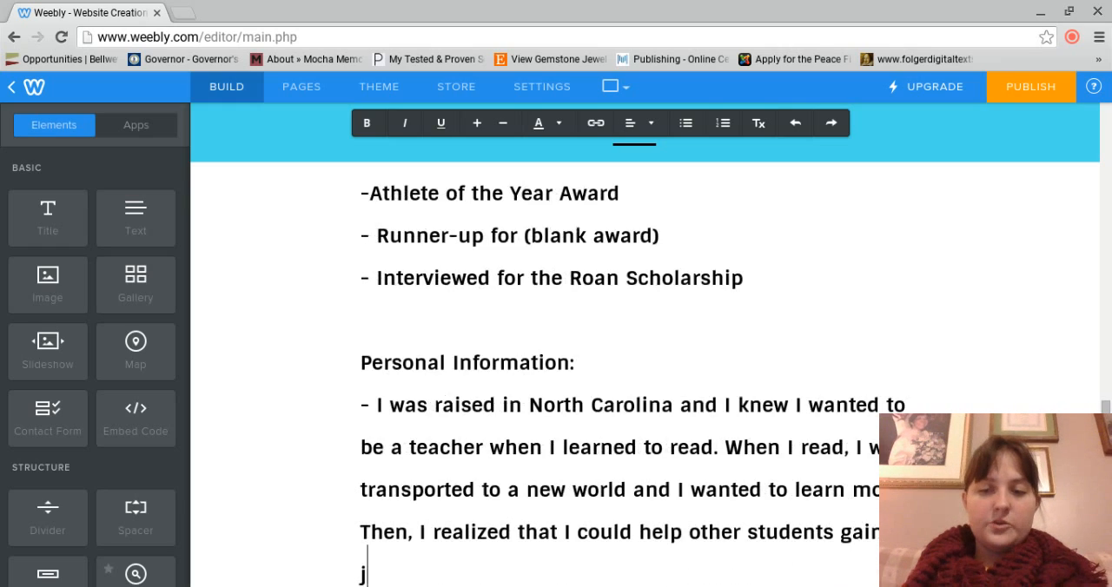
pyautogui.write('oy of reading ')
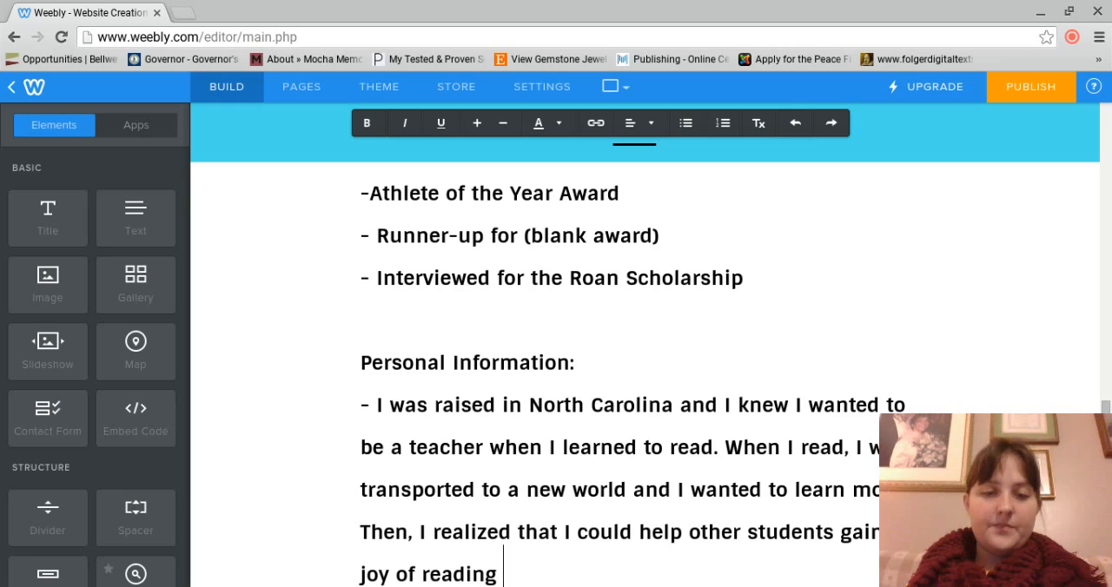
pyautogui.write('by becoming a tea')
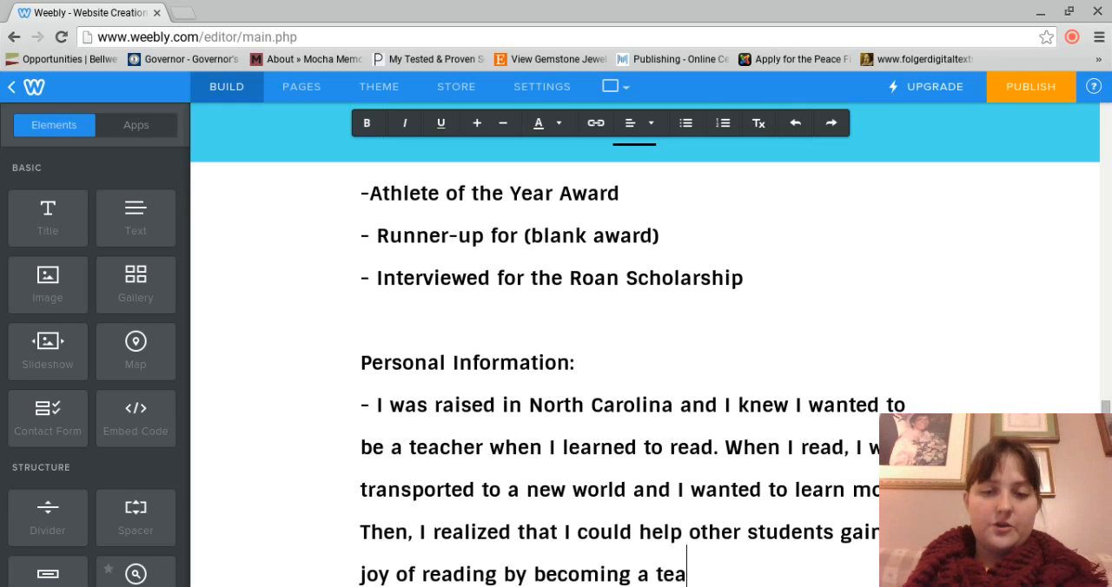
pyautogui.write('cher. ')
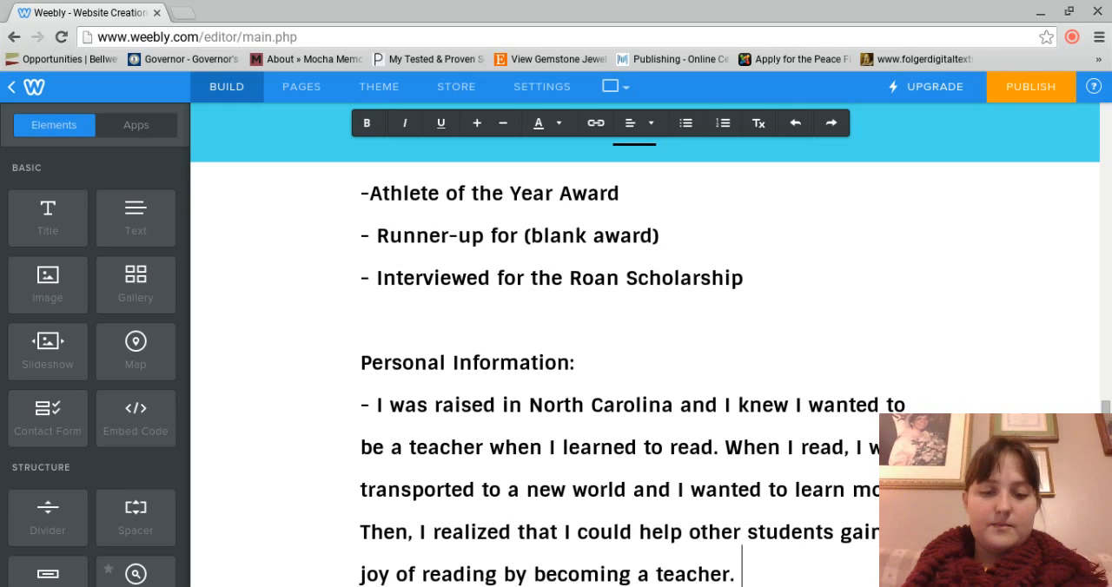
pyautogui.write("Now, my life's")
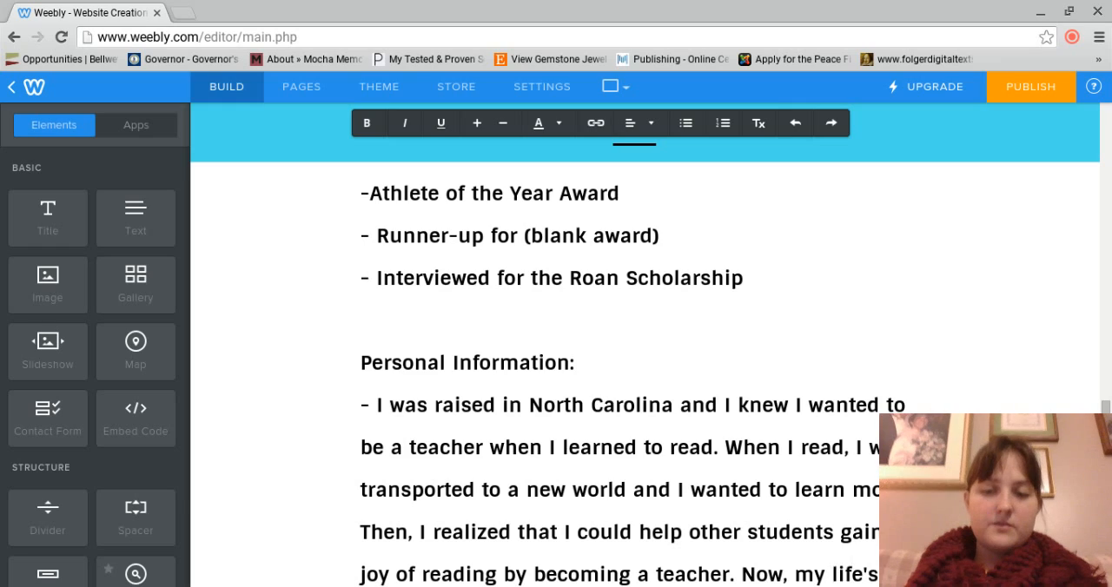
pyautogui.write(' goal is to teac')
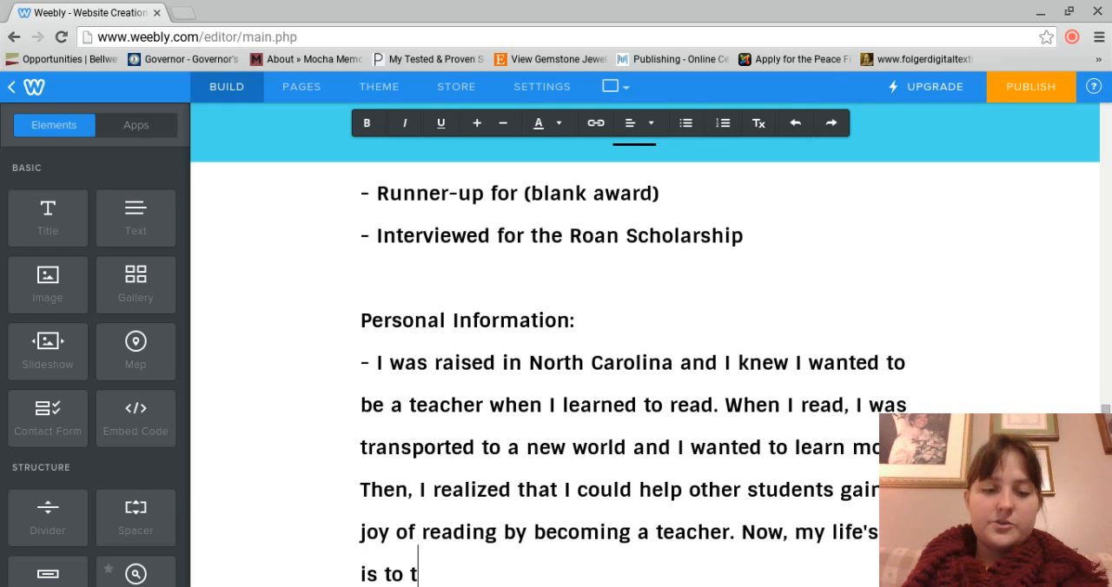
pyautogui.write('h students to h')
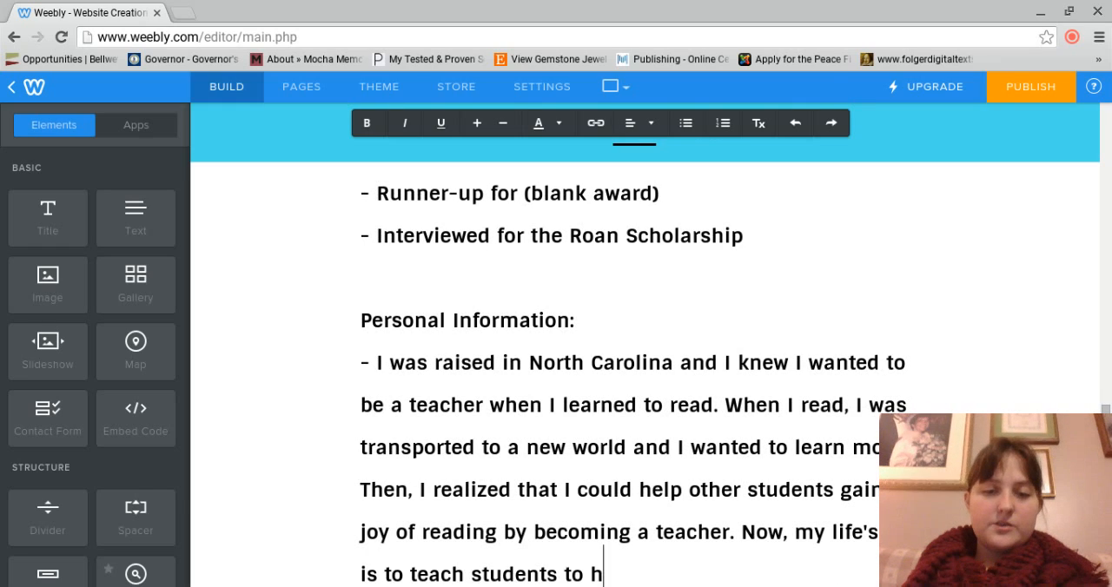
pyautogui.write('ave self-conf')
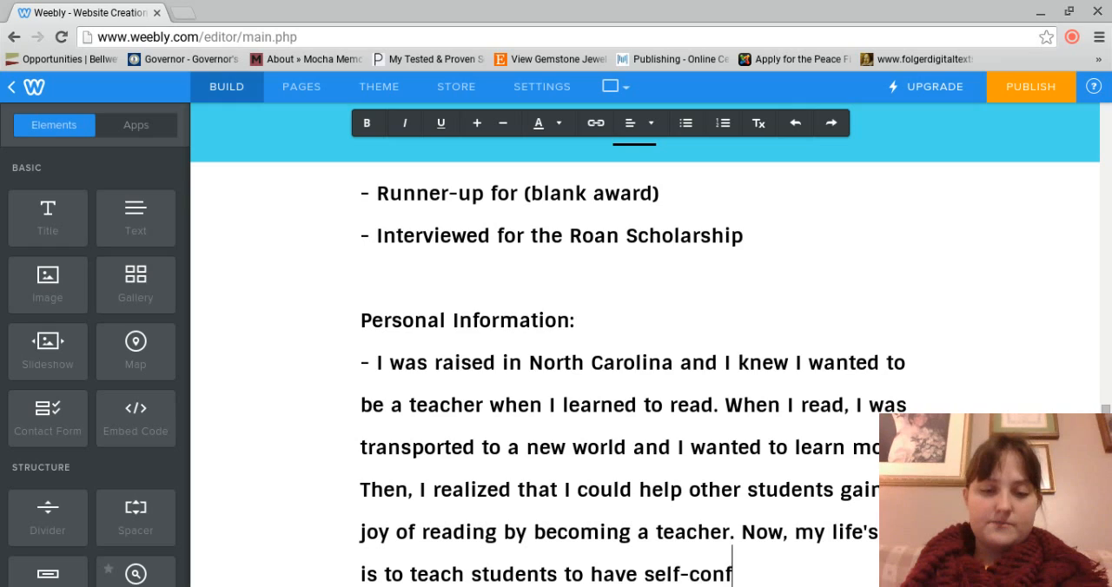
pyautogui.write('idence and to')
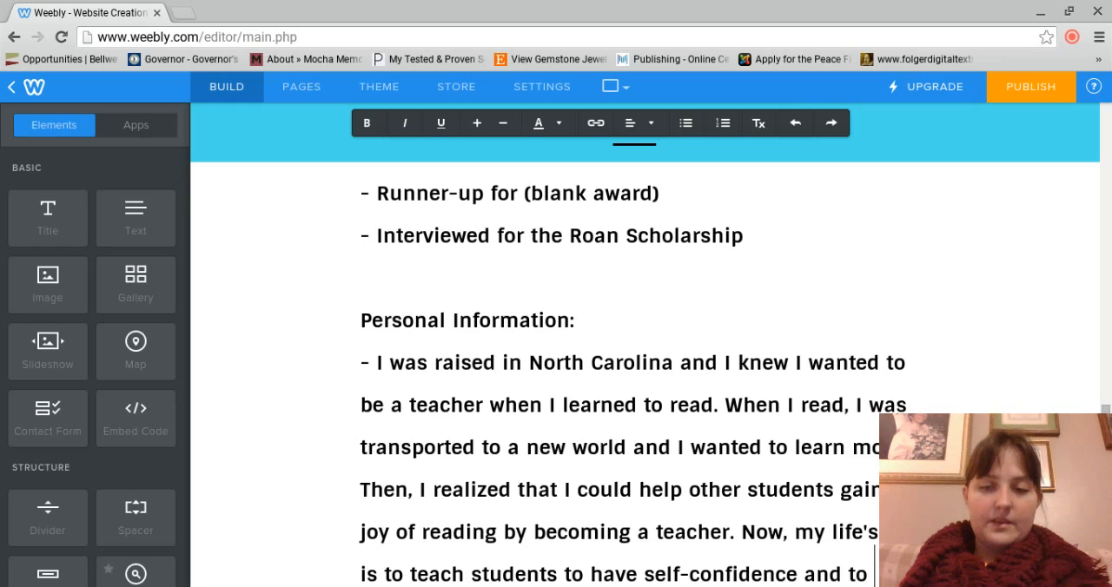
pyautogui.write(' s')
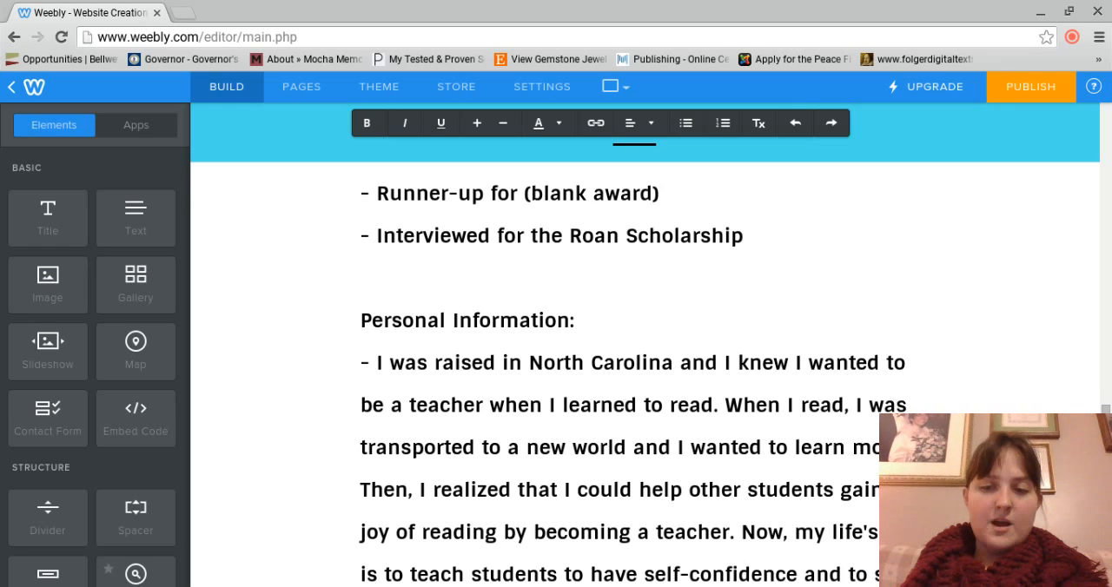
pyautogui.write('trive toward thri')
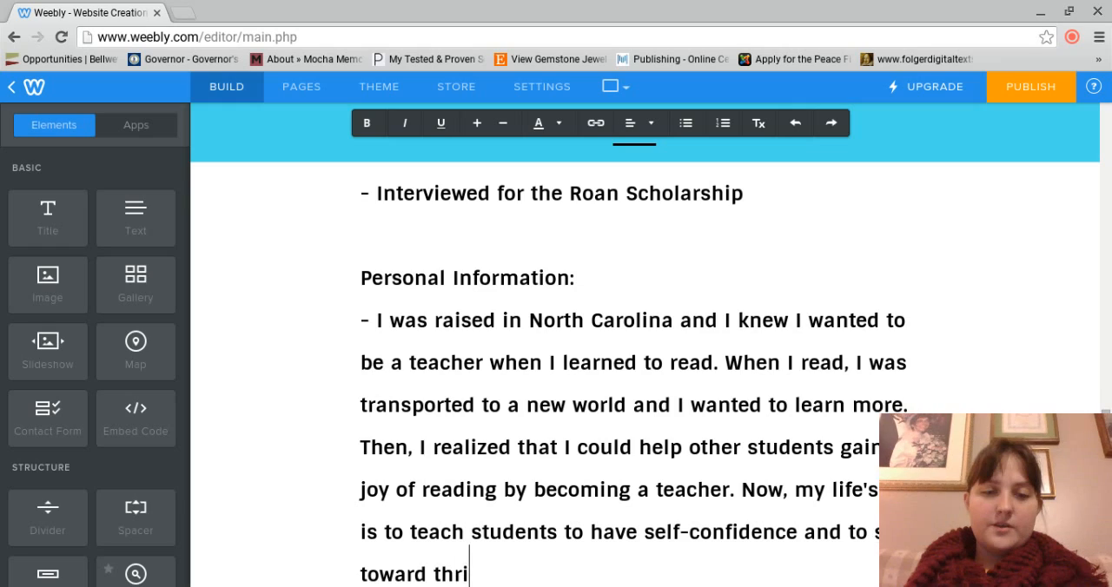
# Step: Finish the entry with "Now, my life's goal is to teach students to have self-confidence and to strive toward their potential."
pyautogui.press('BackSpace')
pyautogui.press('BackSpace')
pyautogui.write('eir potential.')
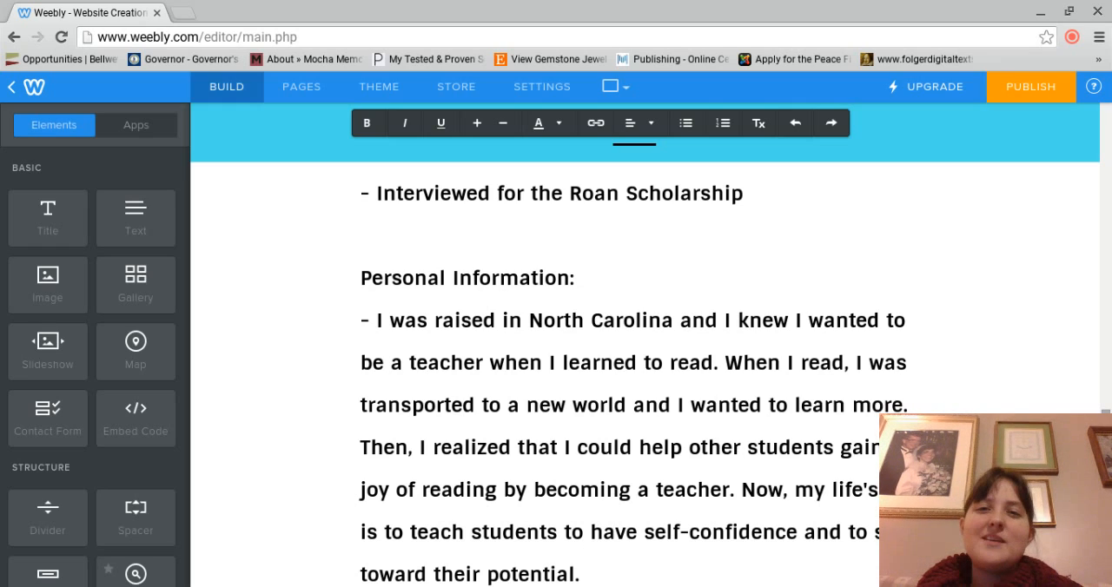
# Step: Insert a YouTube video element directly below the personal information text, and return to the beginning of the About page
pyautogui.scroll(-5, 531, 435)
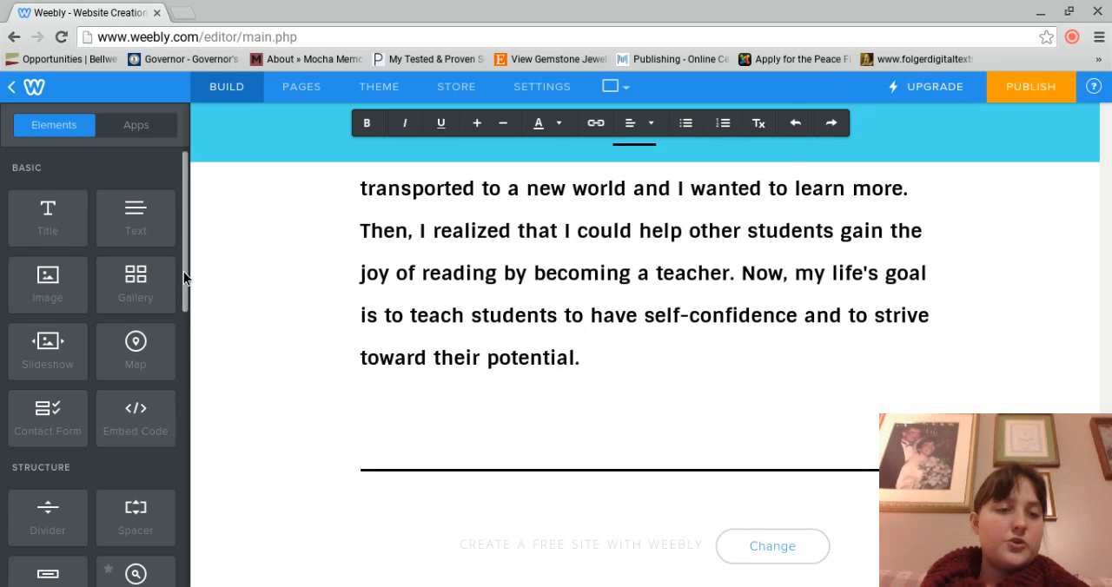
pyautogui.moveTo(183, 272); pyautogui.dragTo(620, 425)
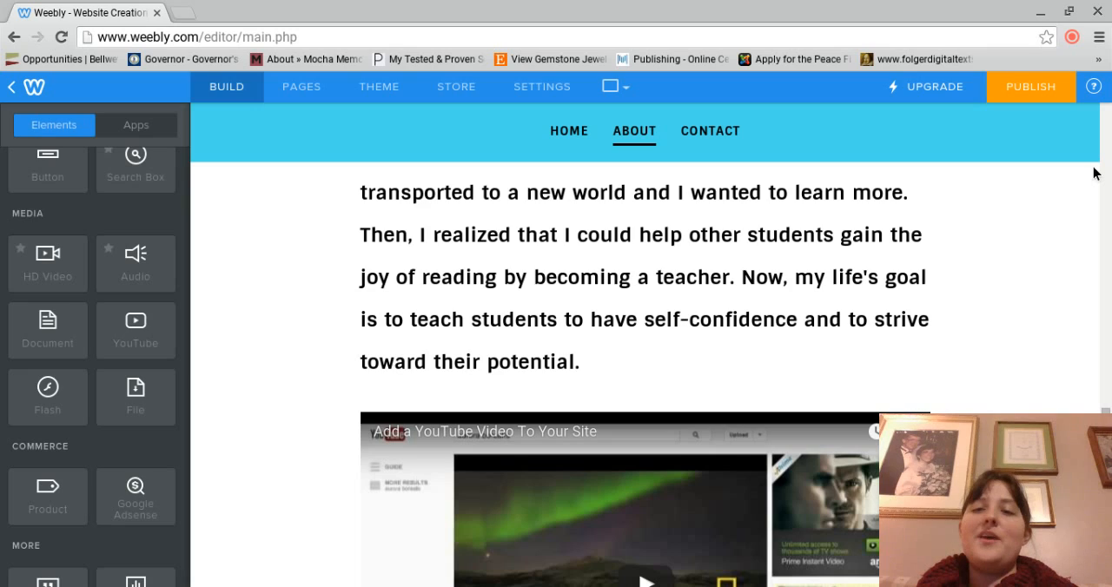
pyautogui.moveTo(1105, 411); pyautogui.dragTo(1108, 142)
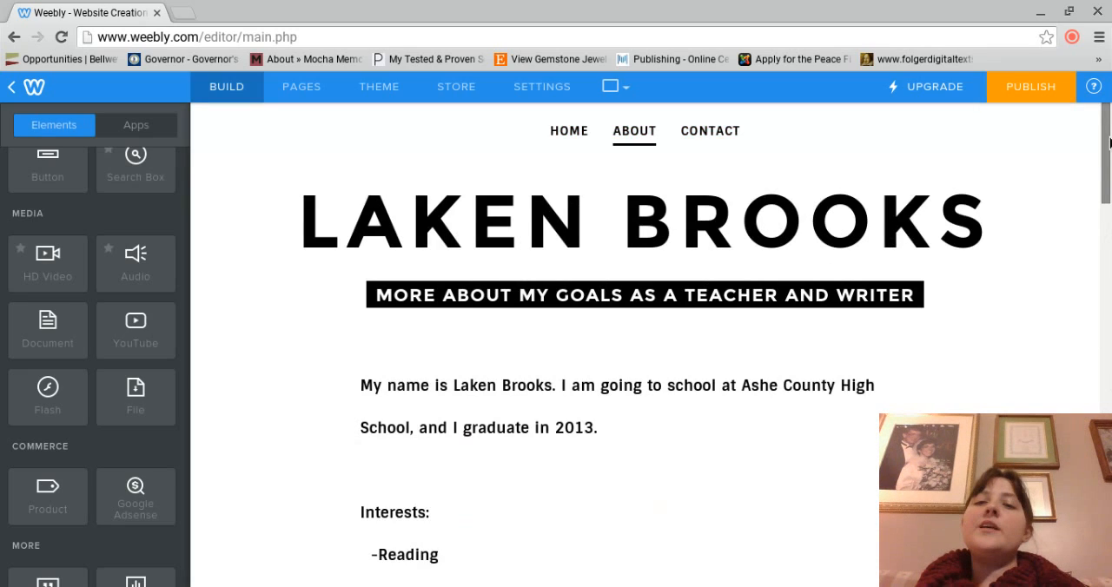